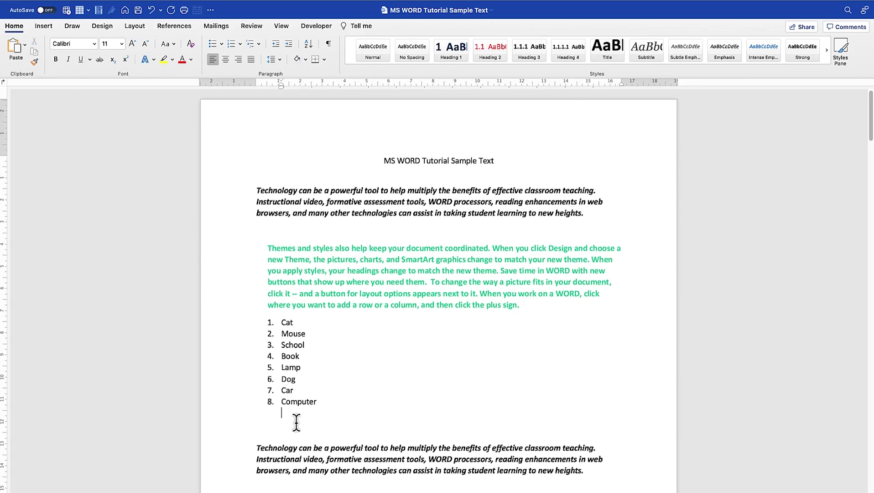
# - Add three line breaks after the numbered list's last item to make blank space below Computer
pyautogui.press('Return')
pyautogui.press('Return')
pyautogui.press('Return')
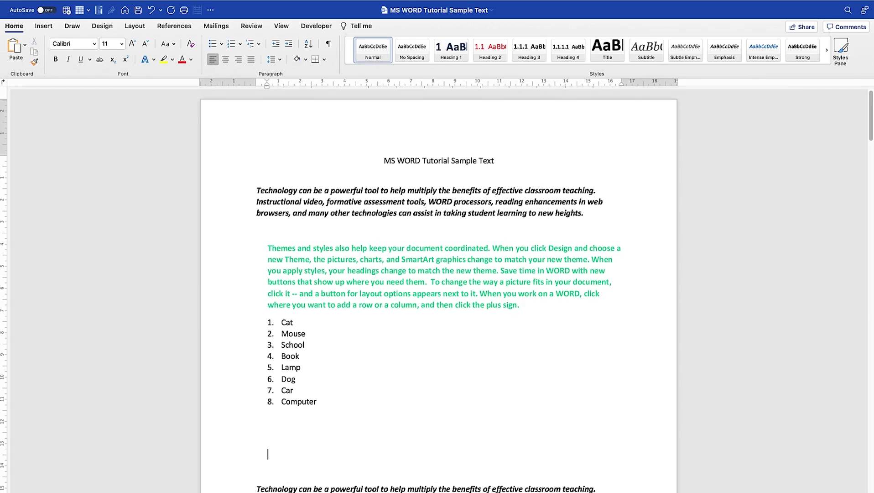
# - Insert a rectangle shape about 5.5 cm wide and 2.4 cm high in the blank space below the numbered list
pyautogui.scroll(-1, 306, 416)
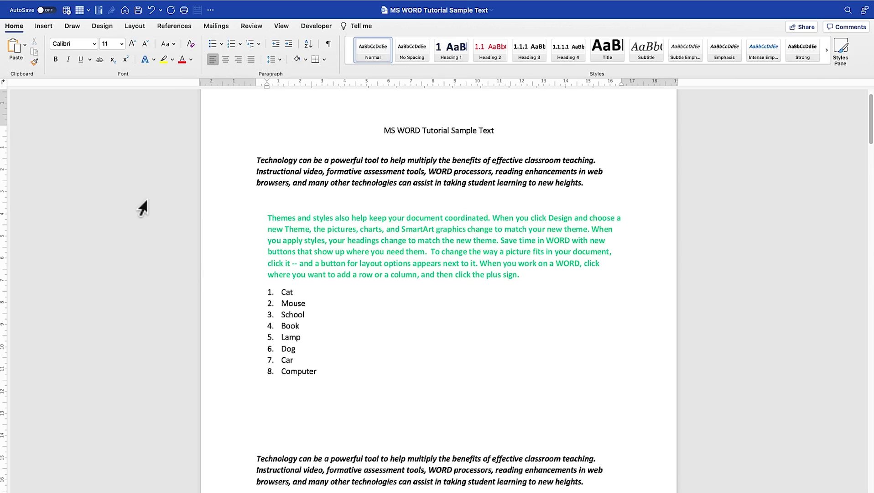
pyautogui.click(43, 28)
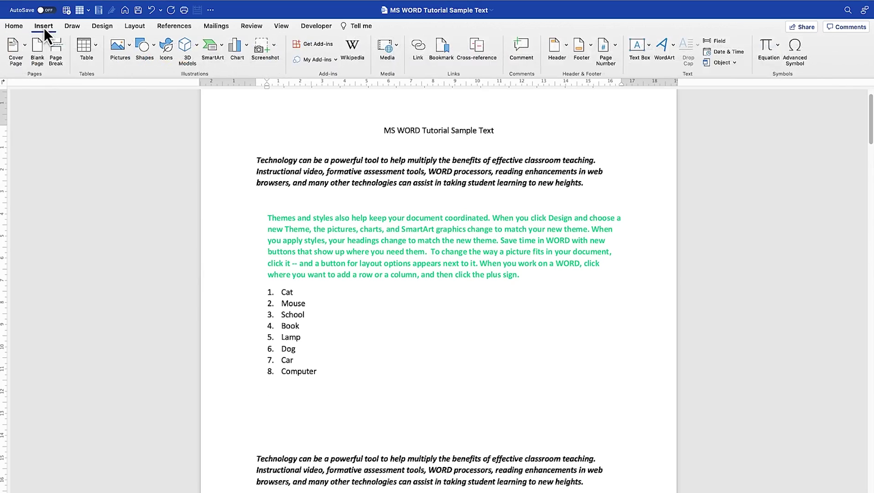
pyautogui.click(154, 45)
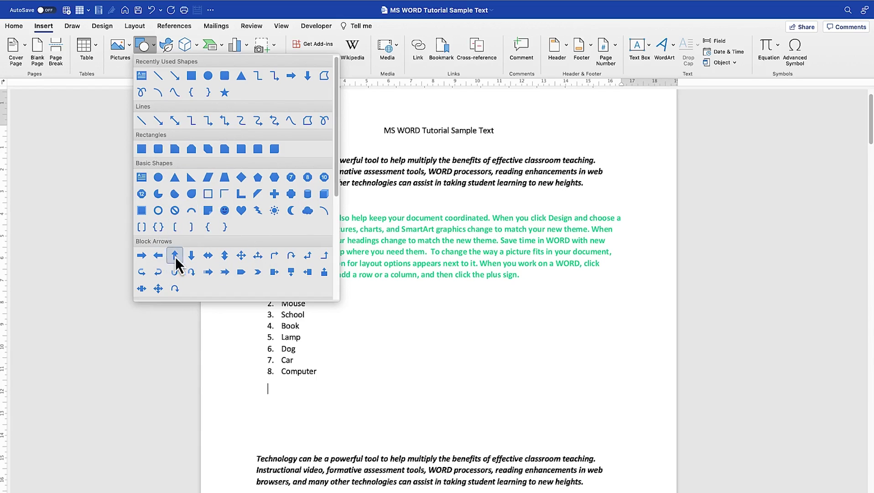
pyautogui.scroll(-3, 336, 170)
pyautogui.scroll(-5, 337, 196)
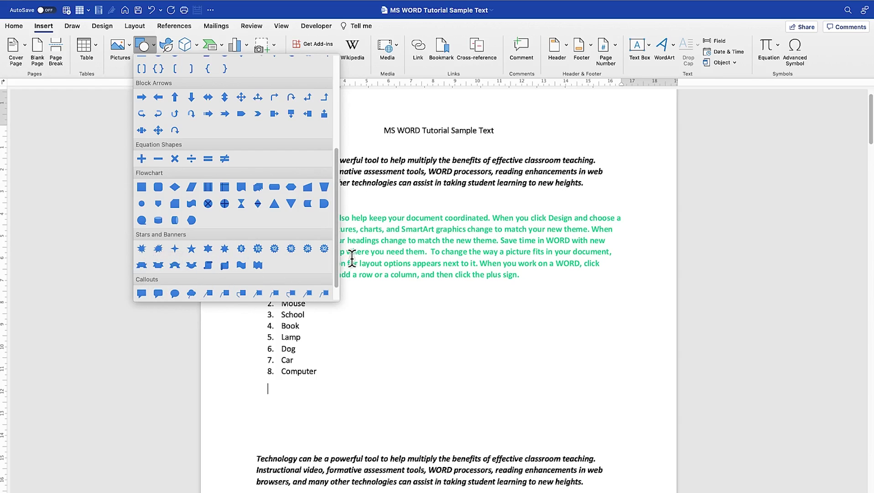
pyautogui.moveTo(338, 249); pyautogui.dragTo(339, 267)
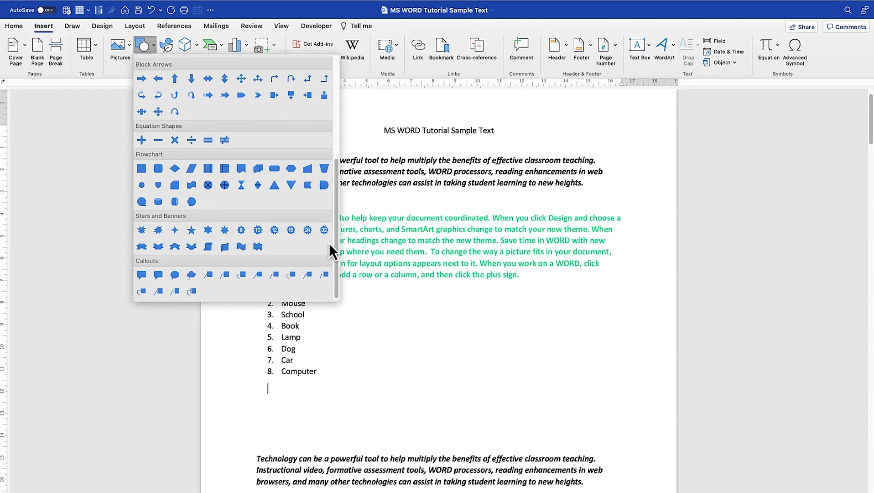
pyautogui.moveTo(335, 231); pyautogui.dragTo(342, 128)
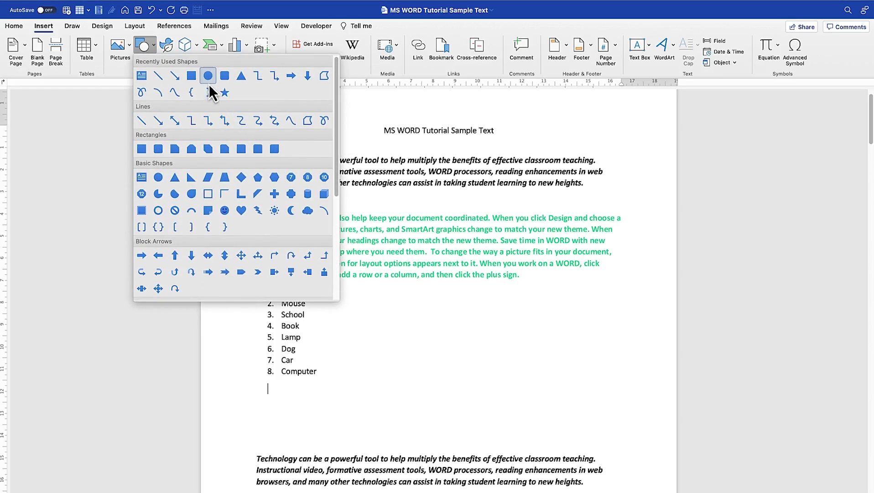
pyautogui.click(191, 75)
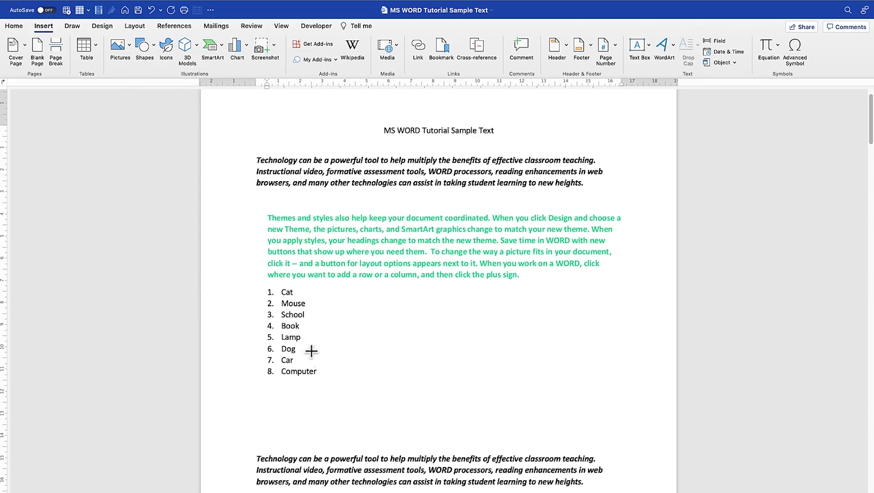
pyautogui.moveTo(268, 394); pyautogui.dragTo(389, 444)
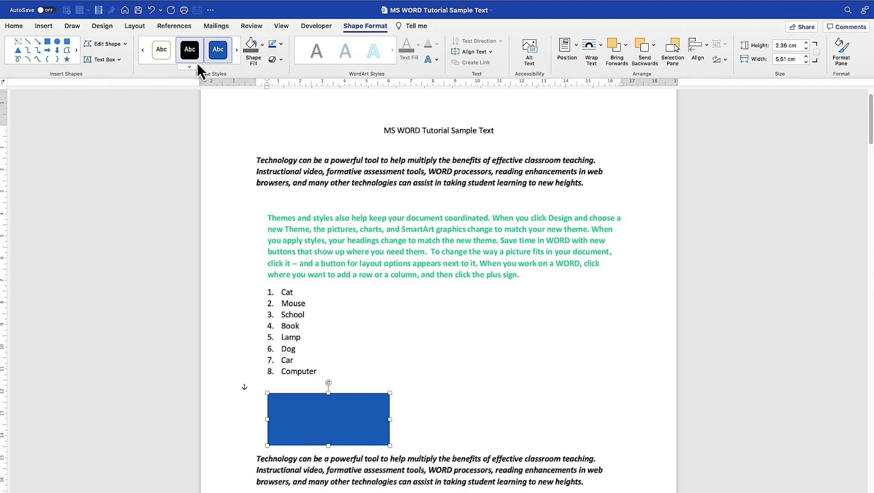
pyautogui.click(41, 68)
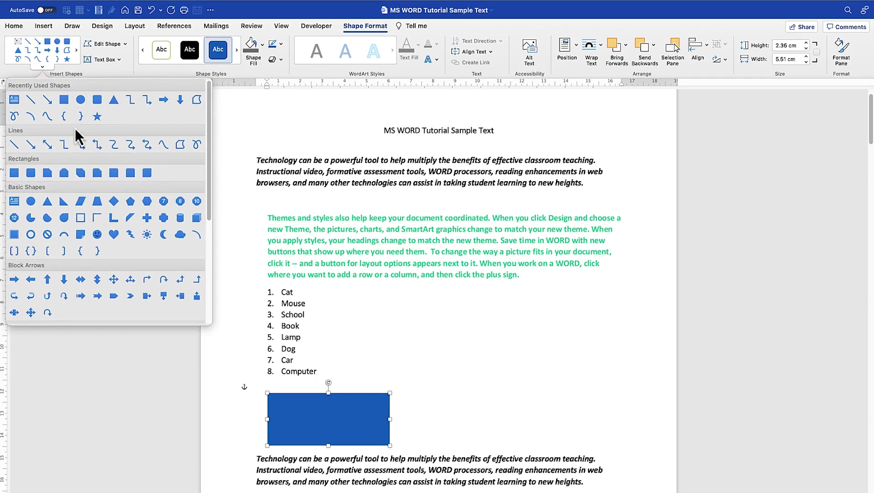
pyautogui.click(43, 71)
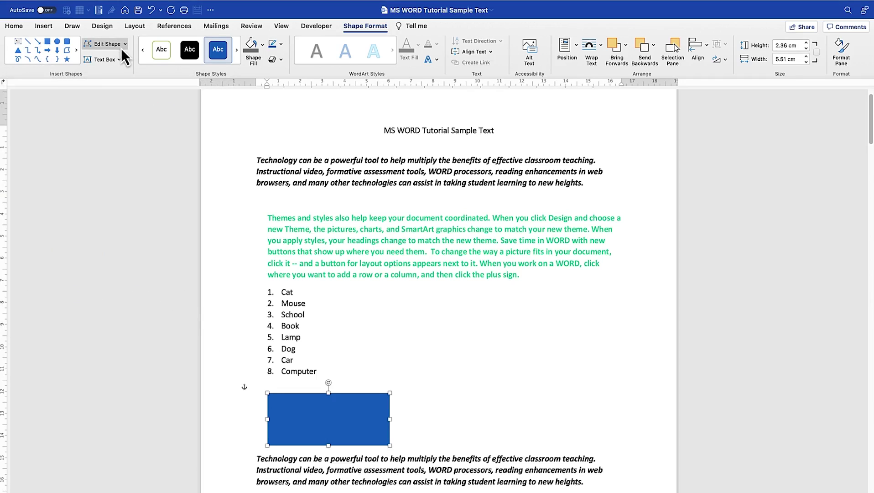
# - Edit the rectangle's points, curving its upper edge and moving all corners to form an irregular shape about 4.9 cm by 2.3 cm
pyautogui.click(124, 47)
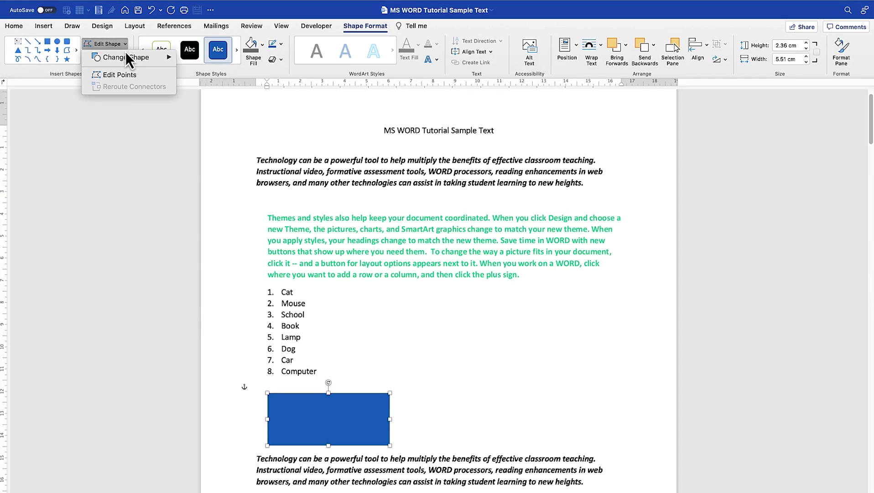
pyautogui.moveTo(127, 54)
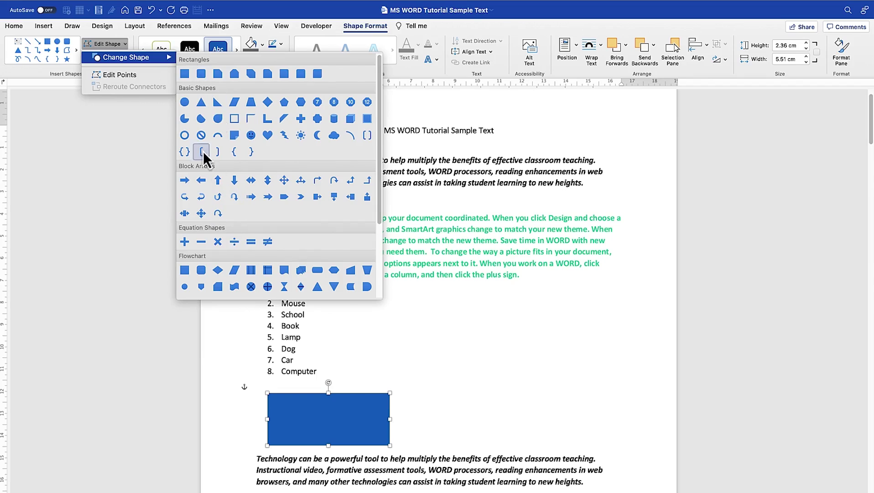
pyautogui.click(120, 75)
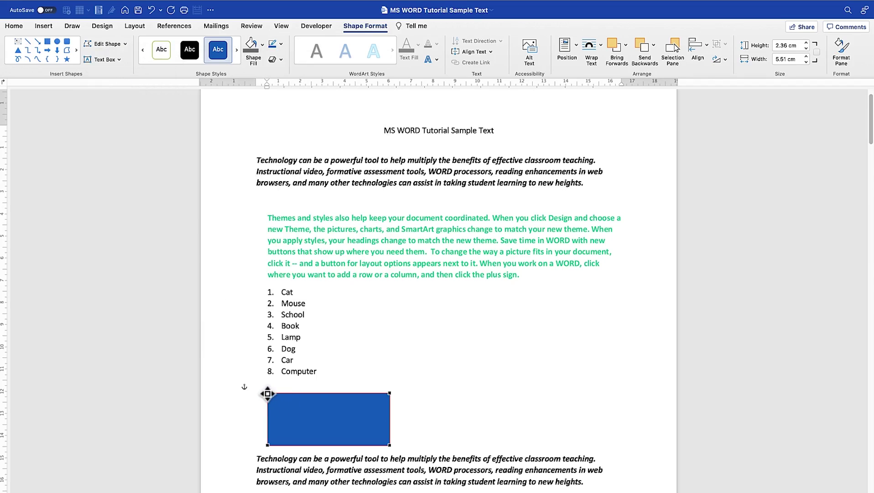
pyautogui.moveTo(267, 393); pyautogui.dragTo(347, 359)
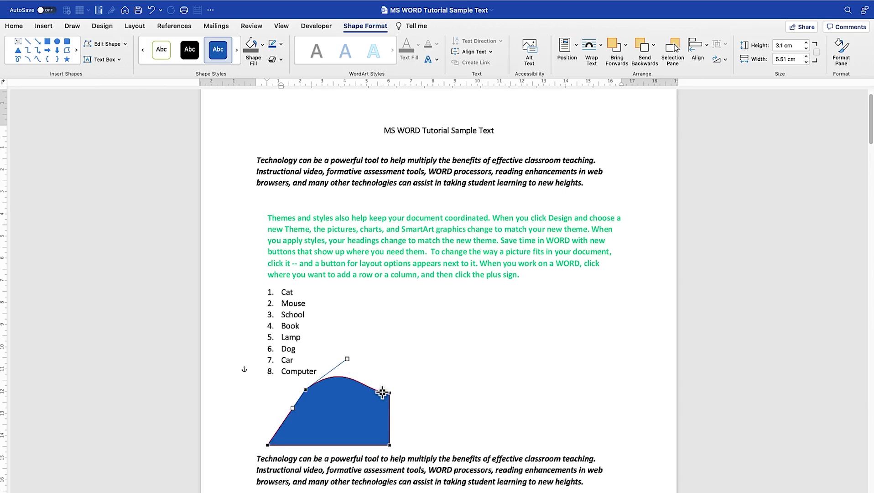
pyautogui.moveTo(391, 395); pyautogui.dragTo(413, 386)
pyautogui.click(267, 444)
pyautogui.moveTo(287, 439); pyautogui.dragTo(314, 425)
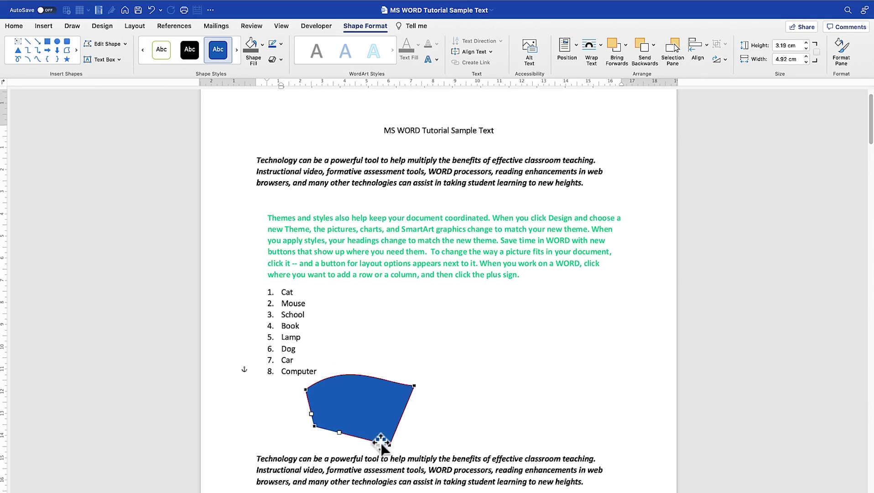
pyautogui.moveTo(391, 443); pyautogui.dragTo(367, 413)
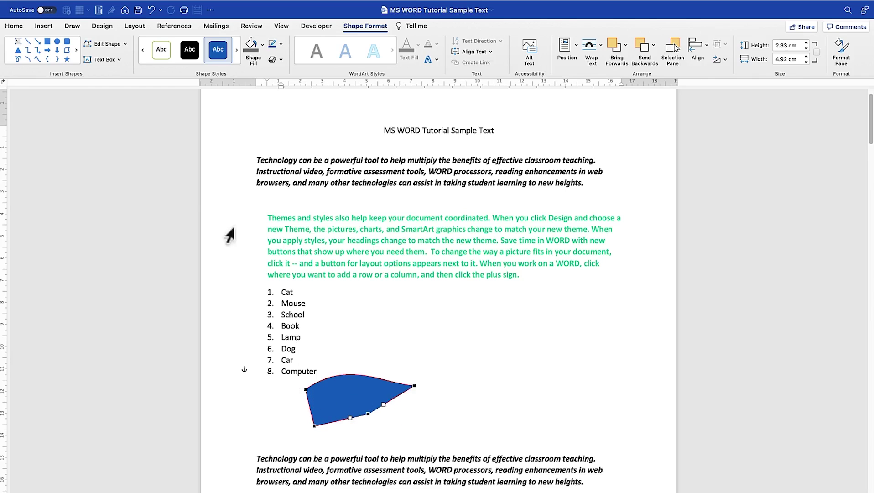
# - Draw a horizontal text box about 3.2 cm wide and 2.2 cm high beside the numbered list and enter the text "ljsdfjsljsdf"
pyautogui.click(119, 60)
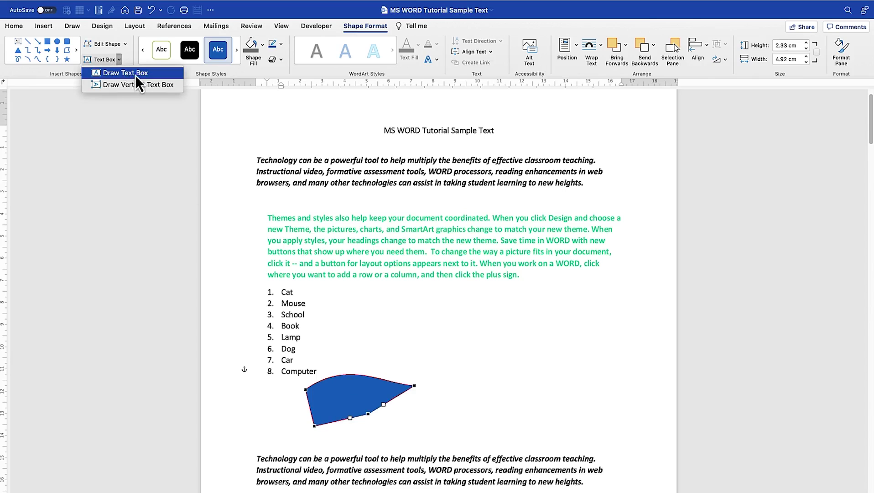
pyautogui.click(116, 75)
pyautogui.moveTo(509, 325); pyautogui.dragTo(580, 374)
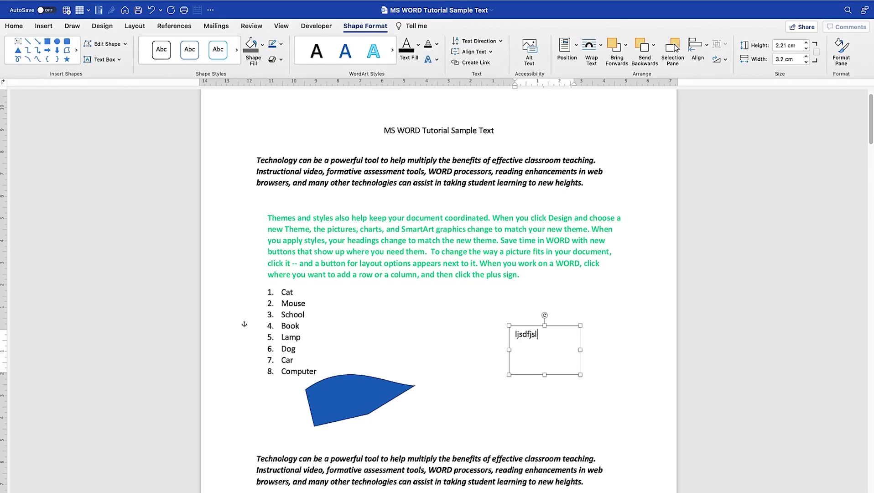
# - Draw a vertical text box about 1.6 by 2.6 cm reading "Welcome to my channel" and rotate it a quarter turn counterclockwise
pyautogui.click(121, 59)
pyautogui.click(122, 87)
pyautogui.moveTo(411, 304); pyautogui.dragTo(448, 362)
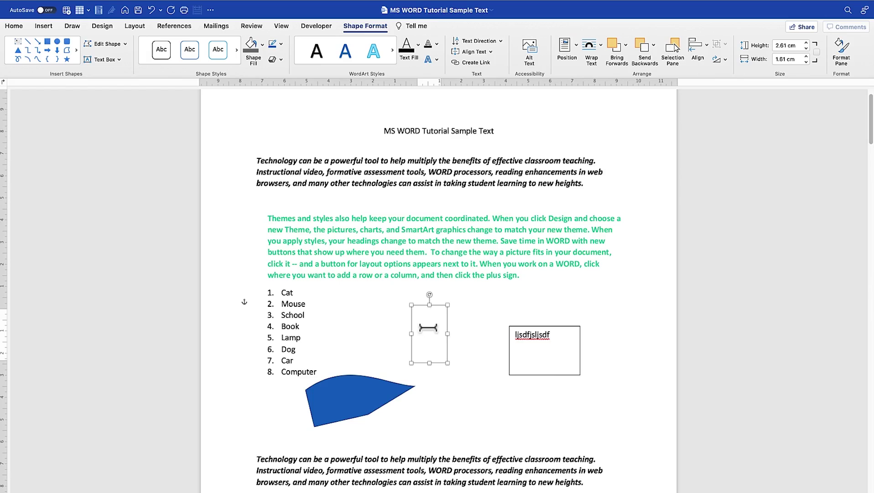
pyautogui.write('Welcome to my channel')
pyautogui.moveTo(430, 294); pyautogui.dragTo(379, 334)
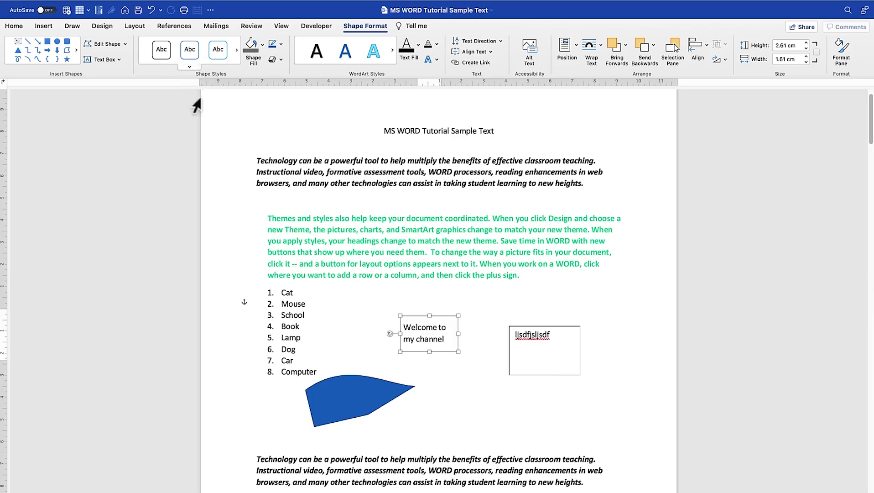
# - Try a blue-outlined white theme style and a transparent blue preset on the irregular shape, settling on the solid olive-green style
pyautogui.click(342, 400)
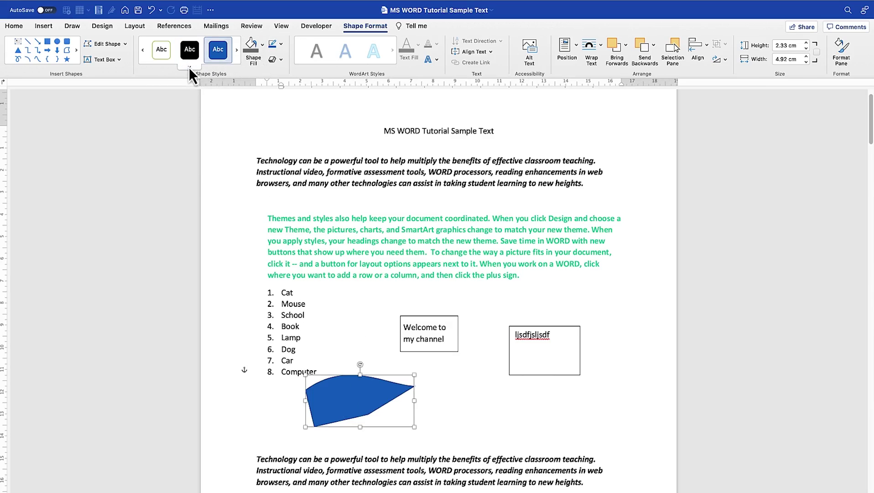
pyautogui.click(190, 67)
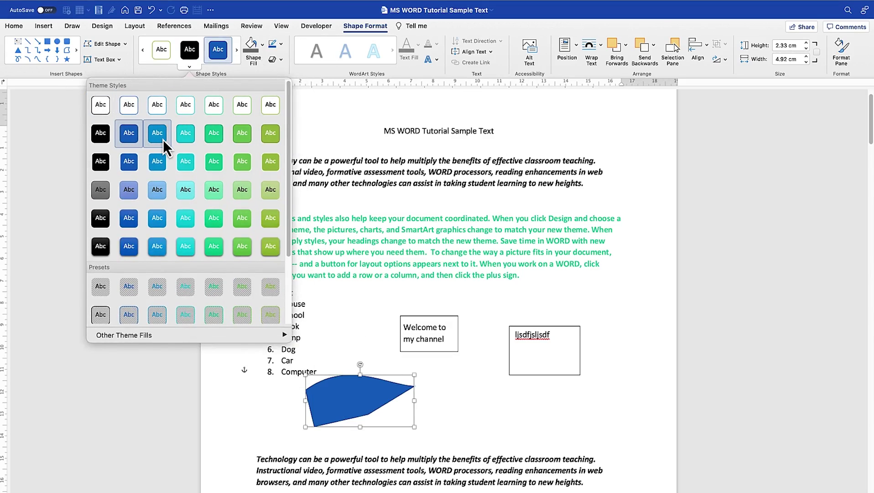
pyautogui.click(131, 113)
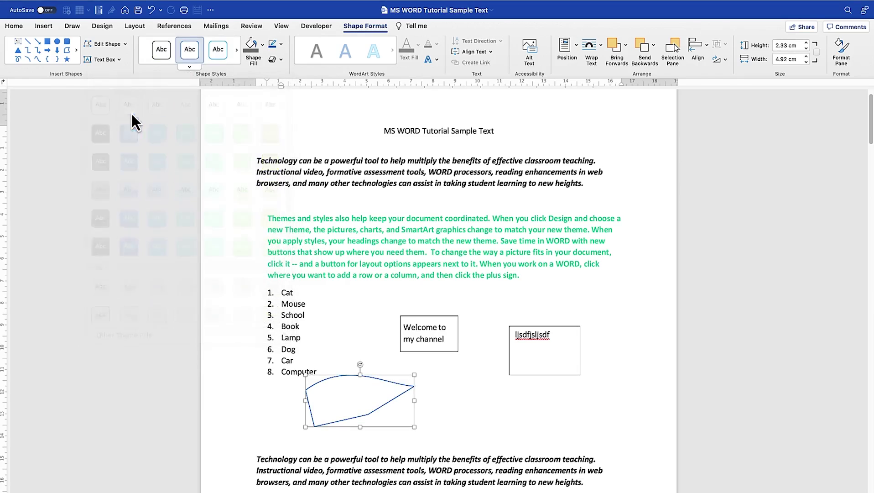
pyautogui.click(187, 67)
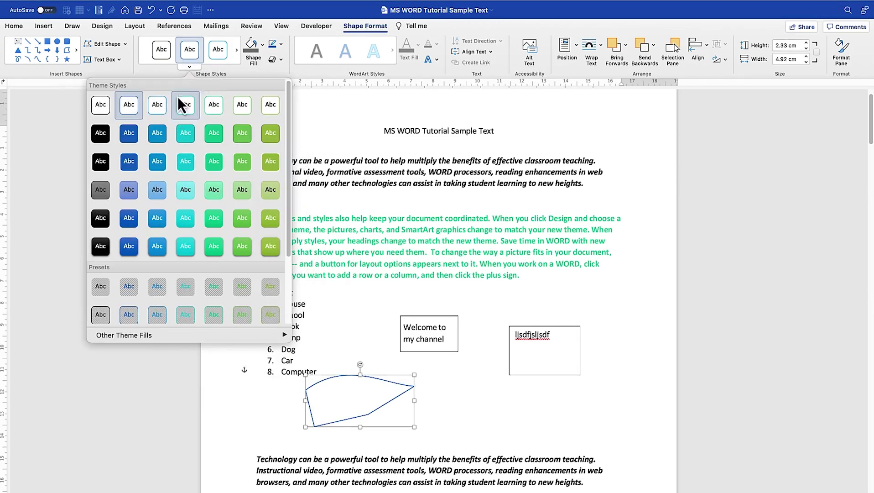
pyautogui.click(129, 287)
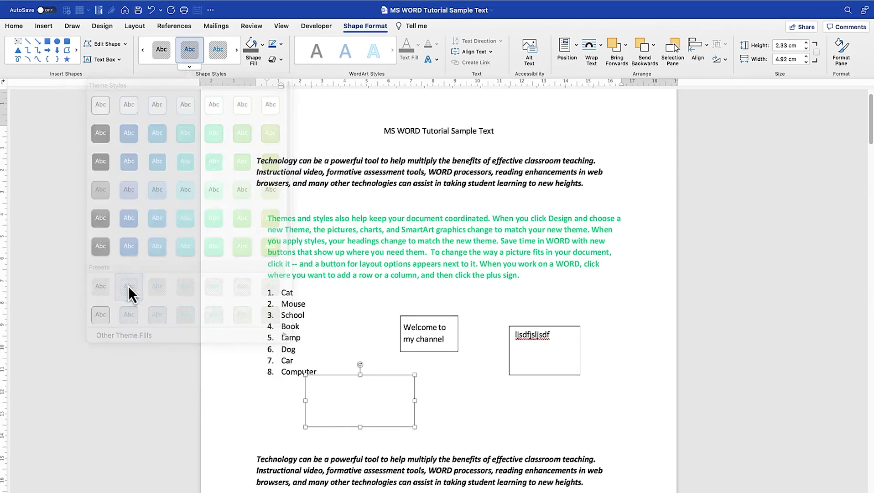
pyautogui.click(188, 67)
pyautogui.click(274, 138)
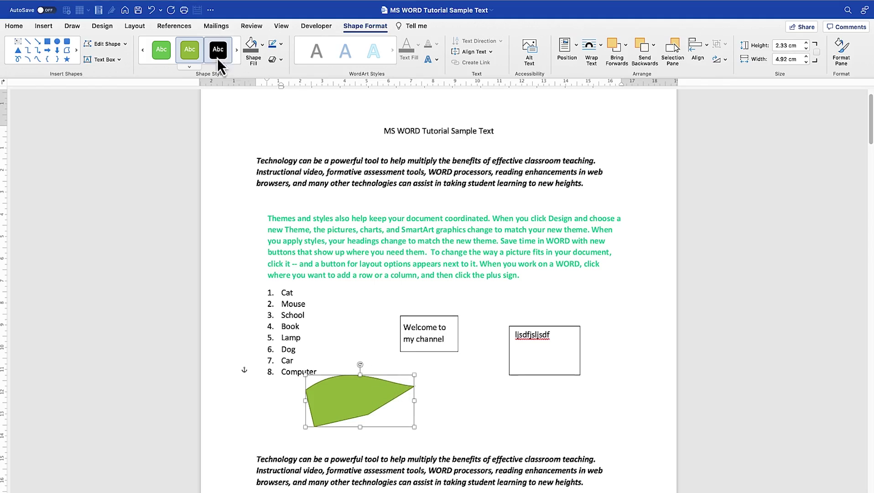
# - Fill the irregular shape with a medium blue theme colour, and replace that fill with the darkest blue-black theme shade
pyautogui.click(263, 44)
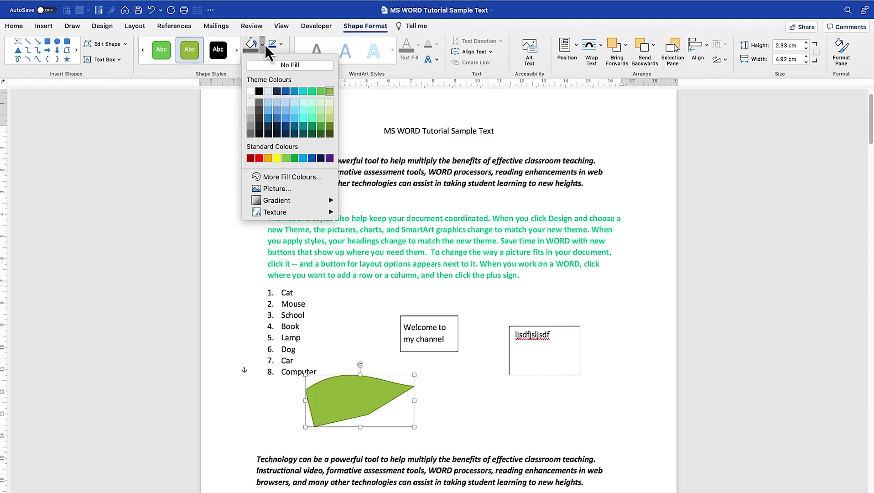
pyautogui.click(284, 118)
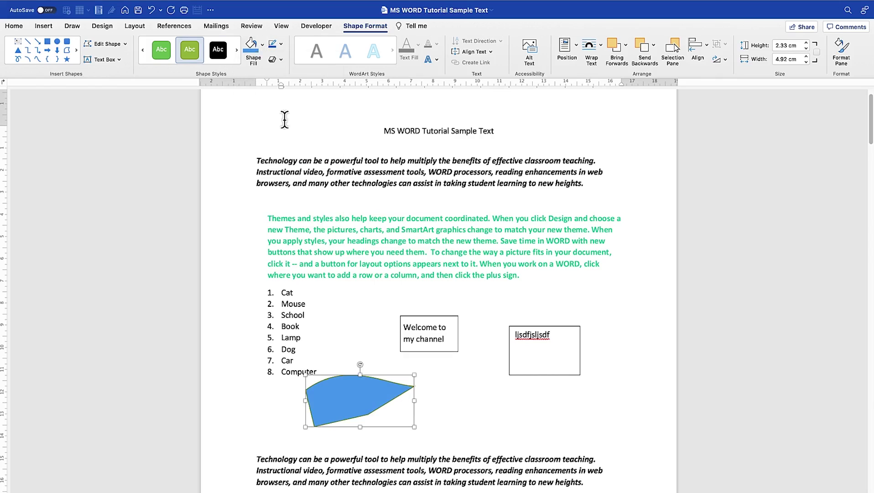
pyautogui.click(261, 43)
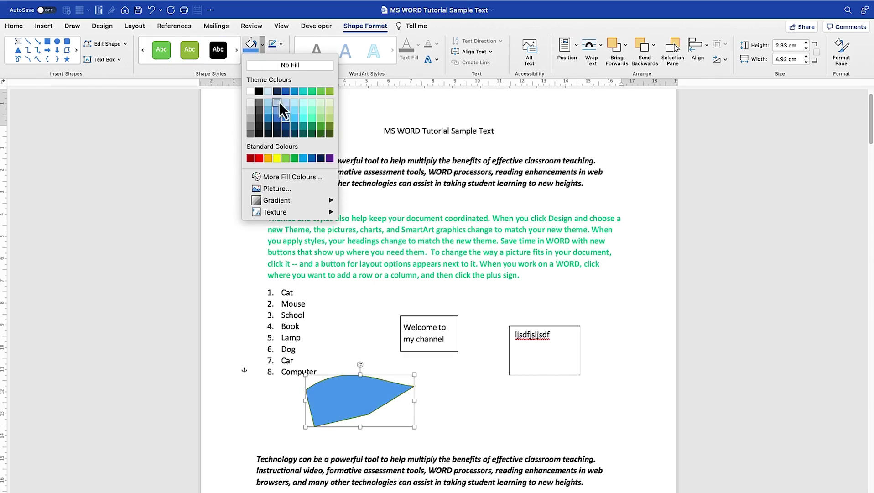
pyautogui.click(271, 134)
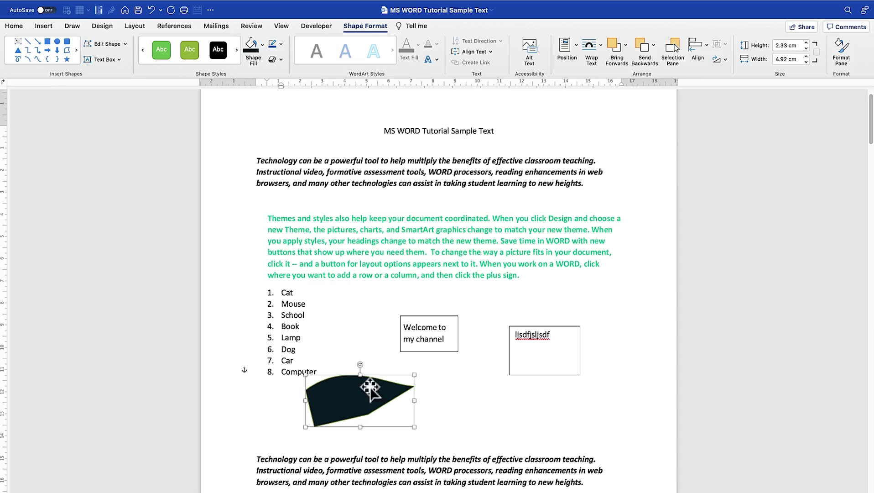
# - Open the custom fill colours for the irregular shape and mix a medium green on the colour wheel
pyautogui.click(262, 44)
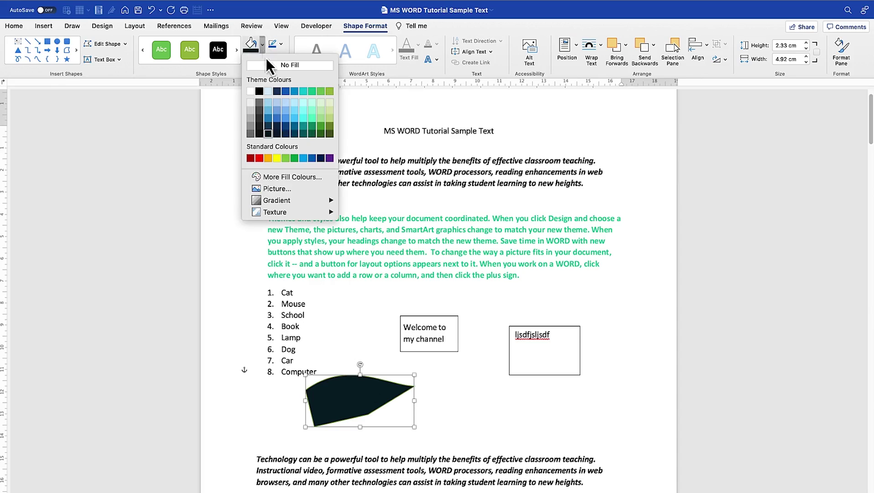
pyautogui.click(287, 179)
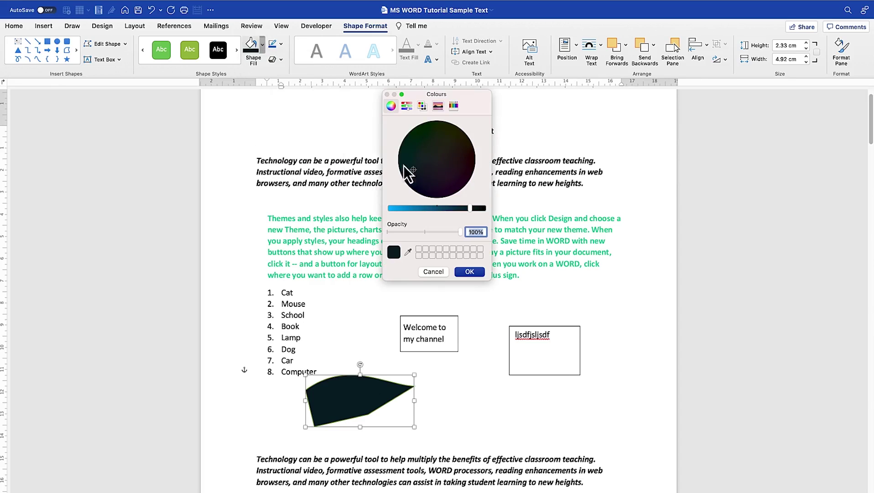
pyautogui.moveTo(413, 169); pyautogui.dragTo(435, 145)
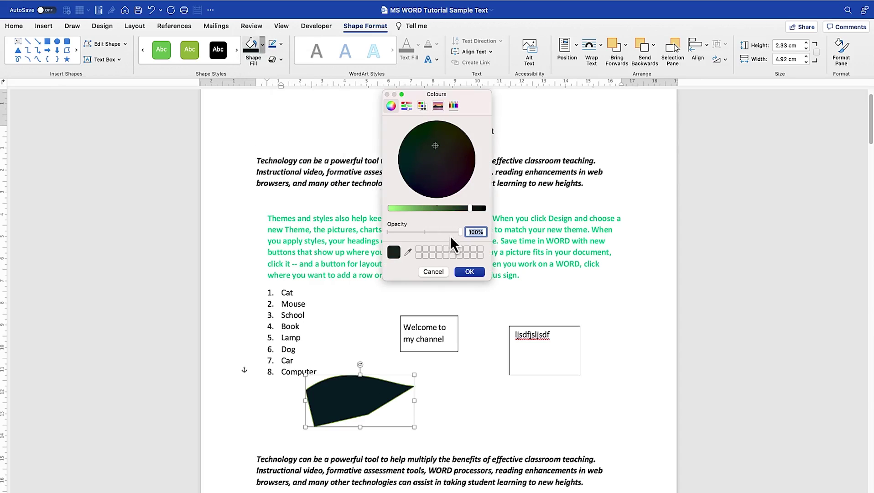
pyautogui.moveTo(471, 211); pyautogui.dragTo(431, 206)
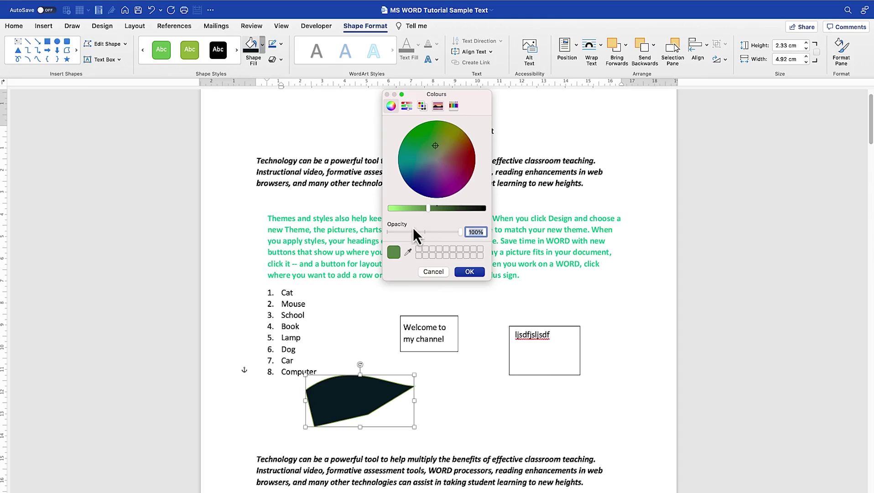
# - Browse the greyscale slider and pencil palettes, and fill the irregular shape with a bright green picked from the spectrum
pyautogui.click(406, 105)
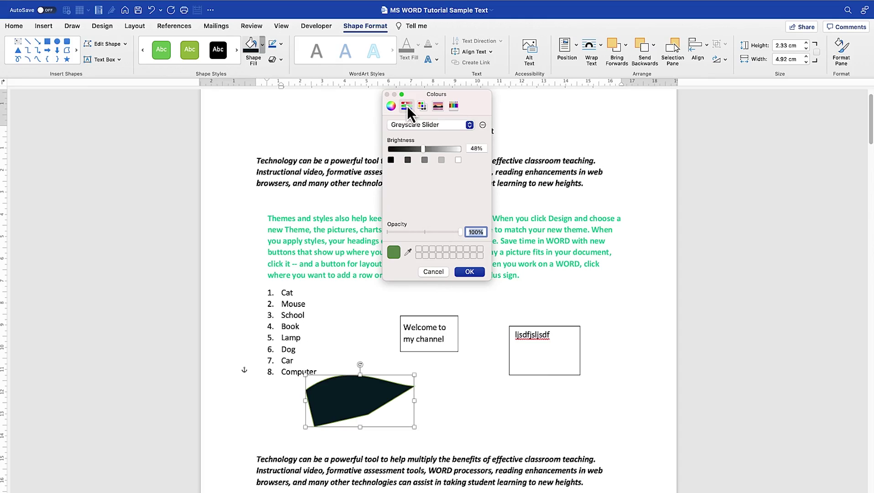
pyautogui.click(468, 126)
pyautogui.click(461, 127)
pyautogui.click(483, 126)
pyautogui.click(482, 125)
pyautogui.click(451, 108)
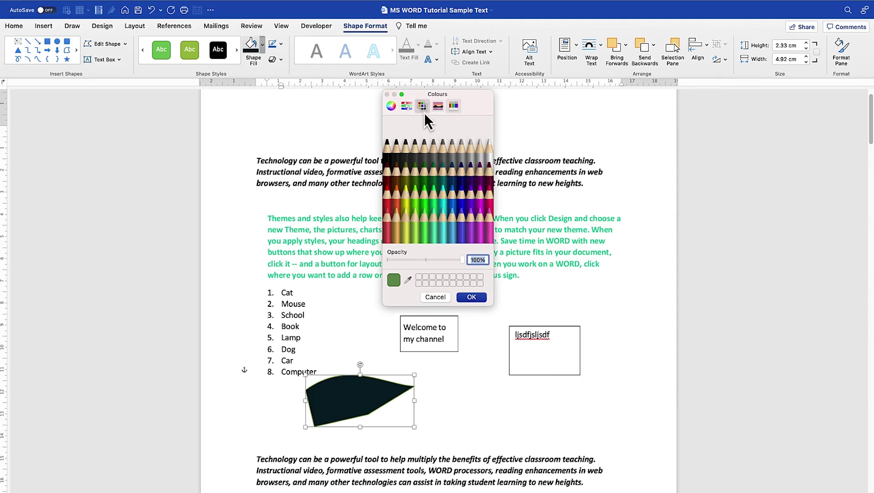
pyautogui.click(423, 109)
pyautogui.click(435, 109)
pyautogui.click(425, 167)
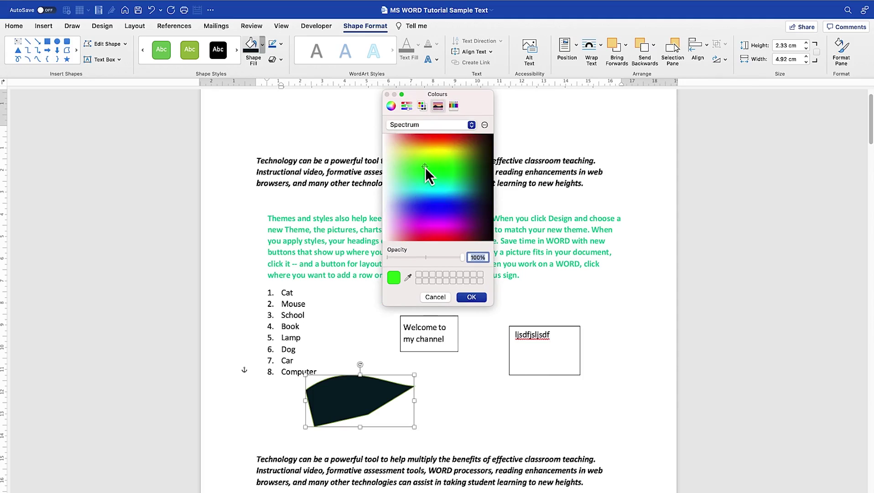
pyautogui.click(469, 297)
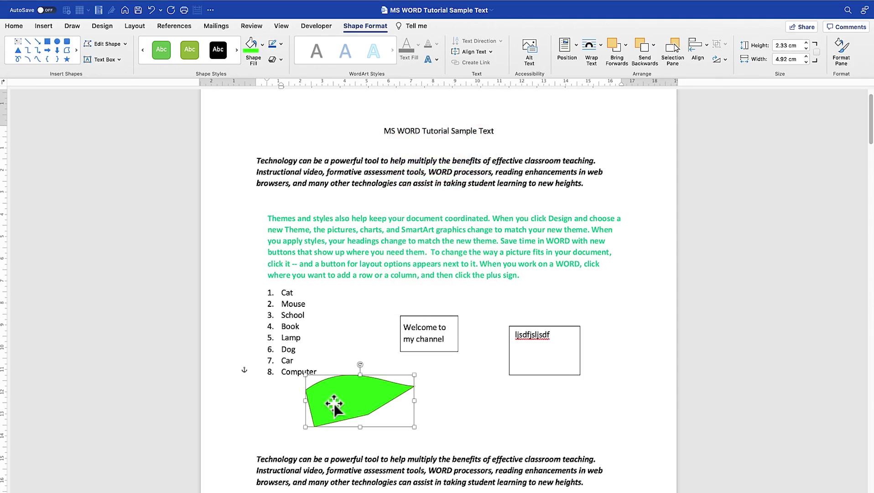
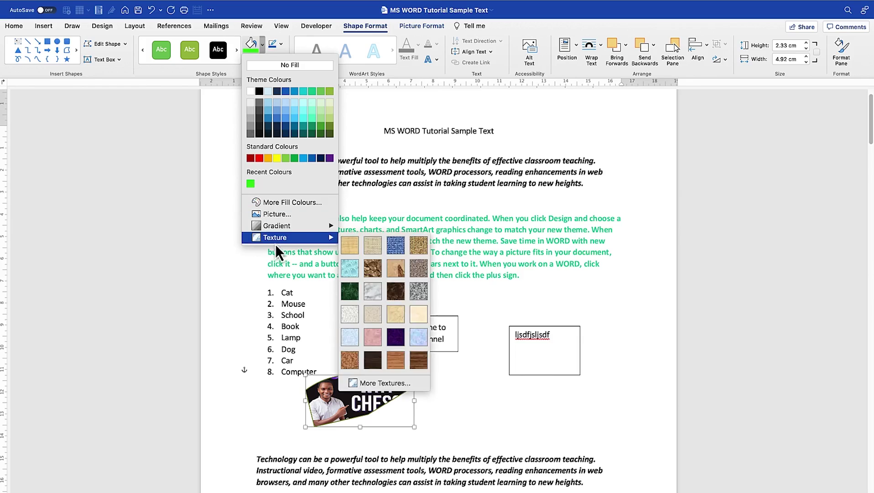
# - Fill the irregular shape with the light blue from-centre gradient, and replace it with the crumpled brown paper texture
pyautogui.moveTo(280, 230)
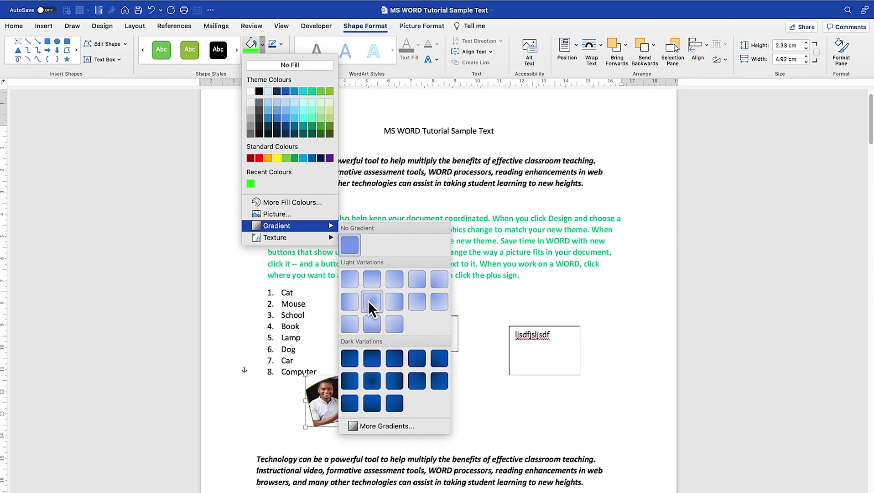
pyautogui.click(371, 304)
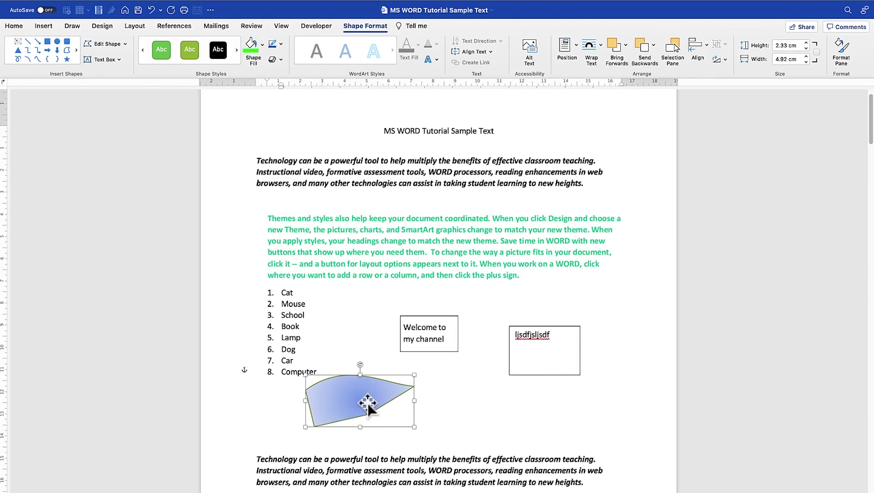
pyautogui.click(262, 44)
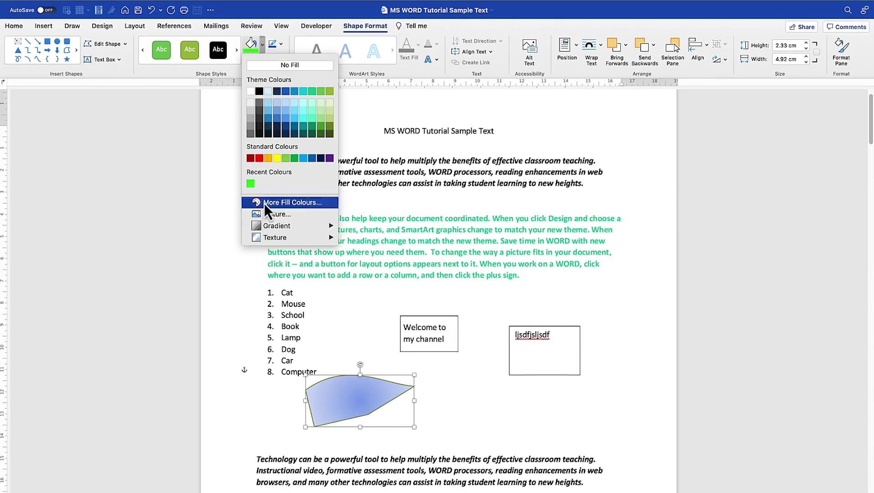
pyautogui.moveTo(279, 239)
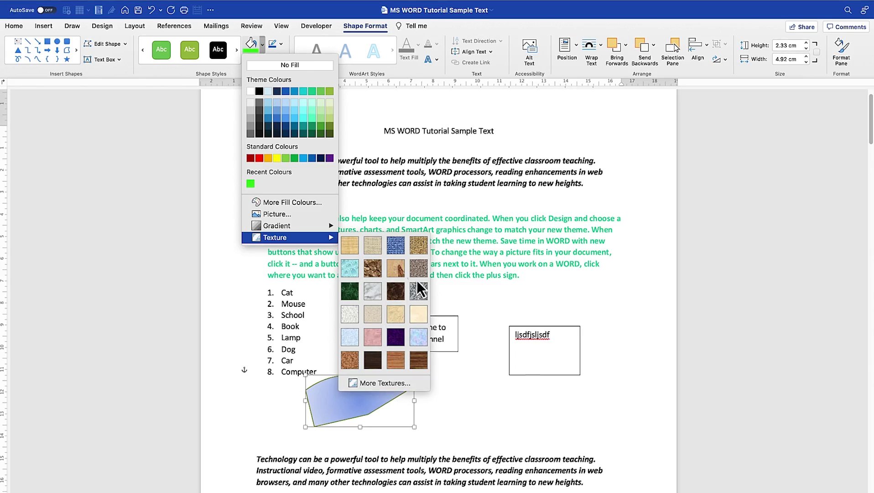
pyautogui.click(381, 387)
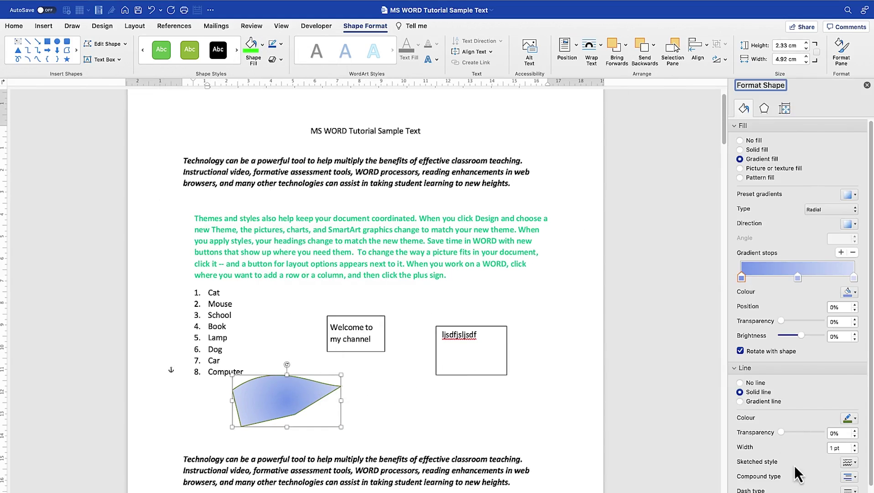
pyautogui.click(263, 45)
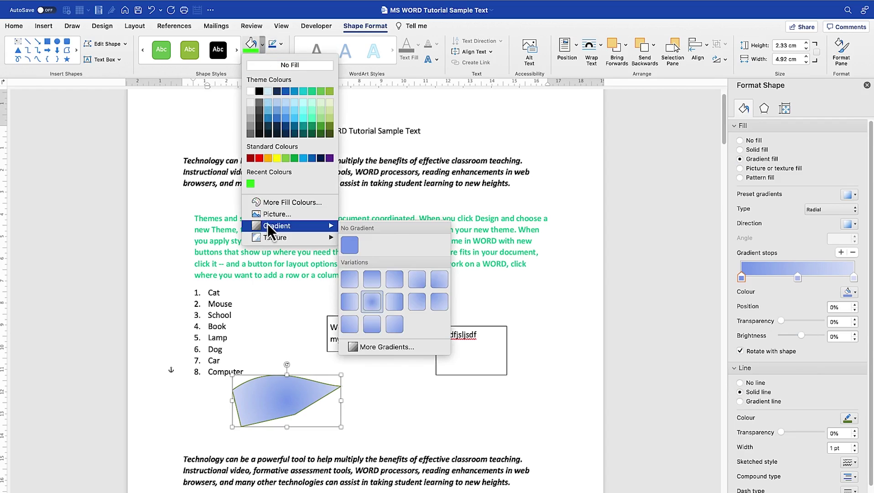
pyautogui.click(373, 268)
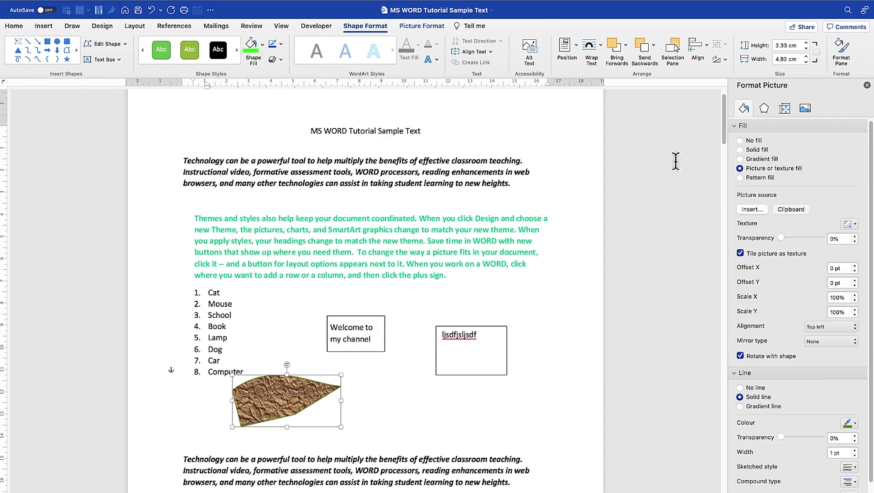
# - Set the irregular shape's outline weight to 6 pt and its dash style to dash-dot
pyautogui.click(280, 44)
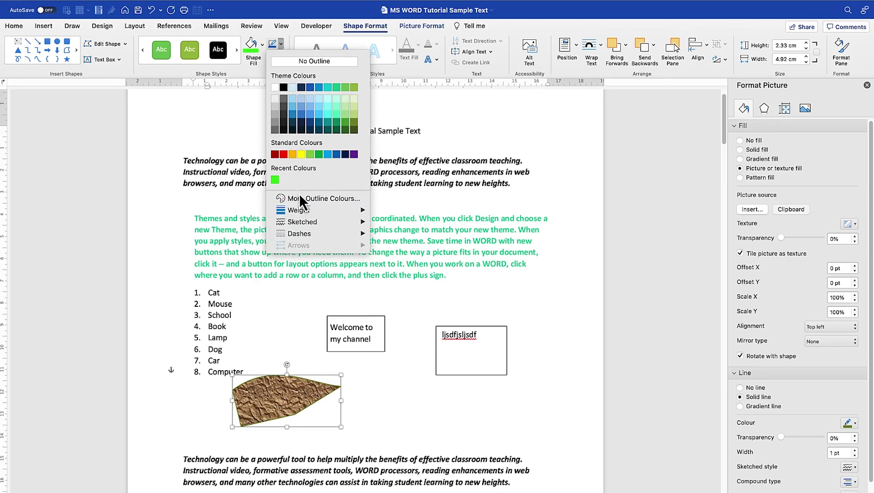
pyautogui.moveTo(304, 211)
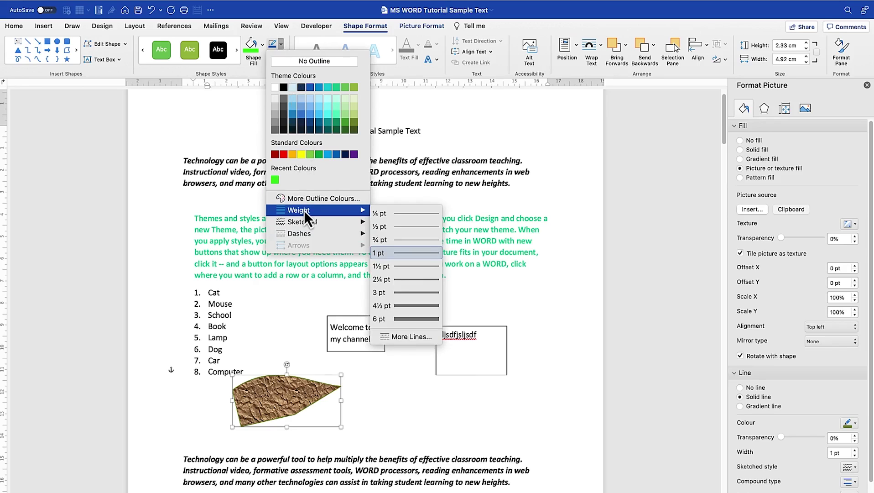
pyautogui.click(411, 319)
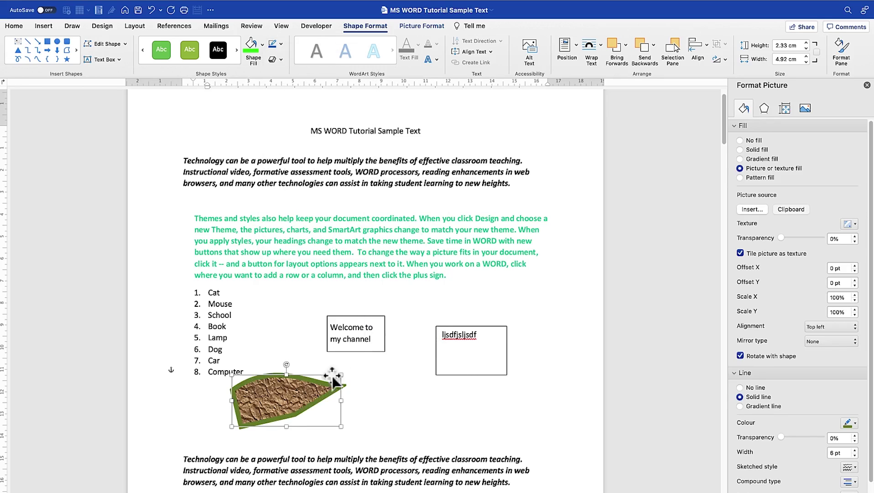
pyautogui.click(281, 43)
pyautogui.moveTo(333, 234)
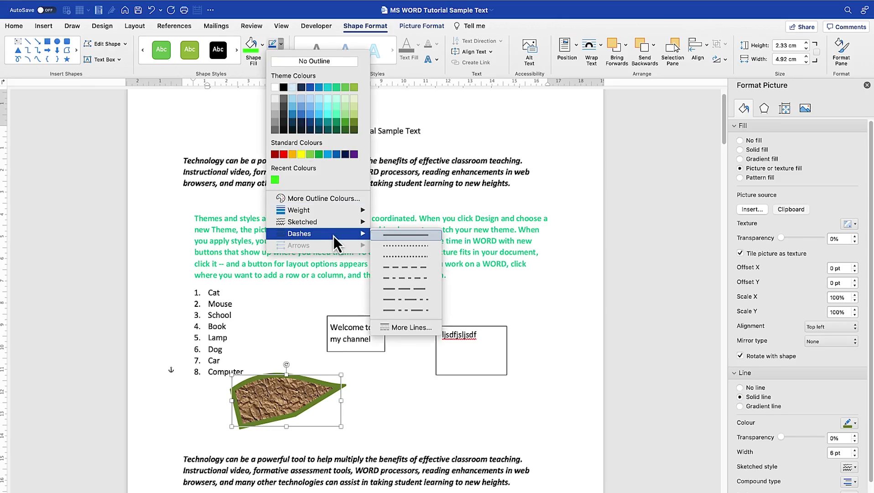
pyautogui.click(408, 280)
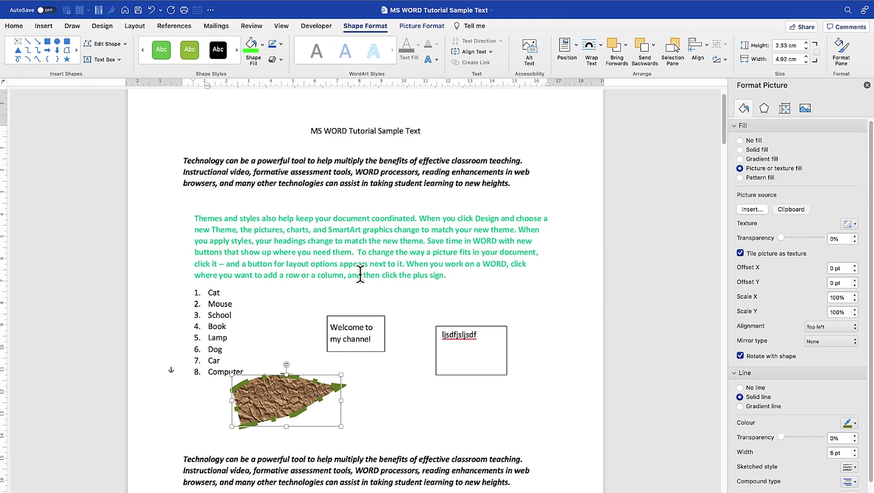
# - Apply the waviest sketched line style to the irregular shape's outline
pyautogui.click(281, 45)
pyautogui.moveTo(337, 233)
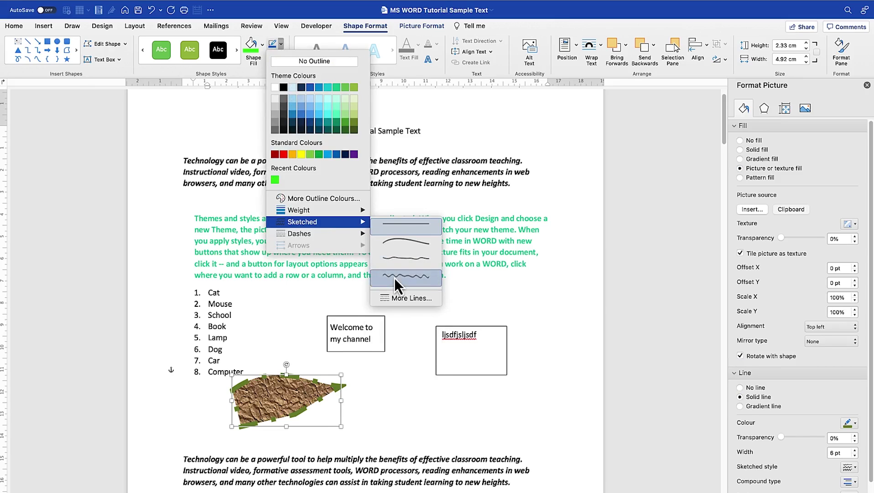
pyautogui.click(395, 277)
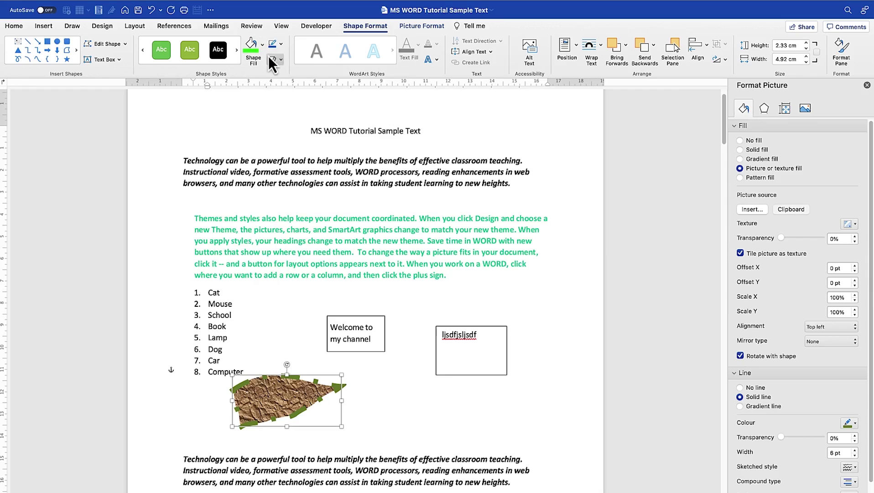
# - Set the irregular shape's outline weight to 2¼ pt and its colour to the standard red
pyautogui.click(282, 44)
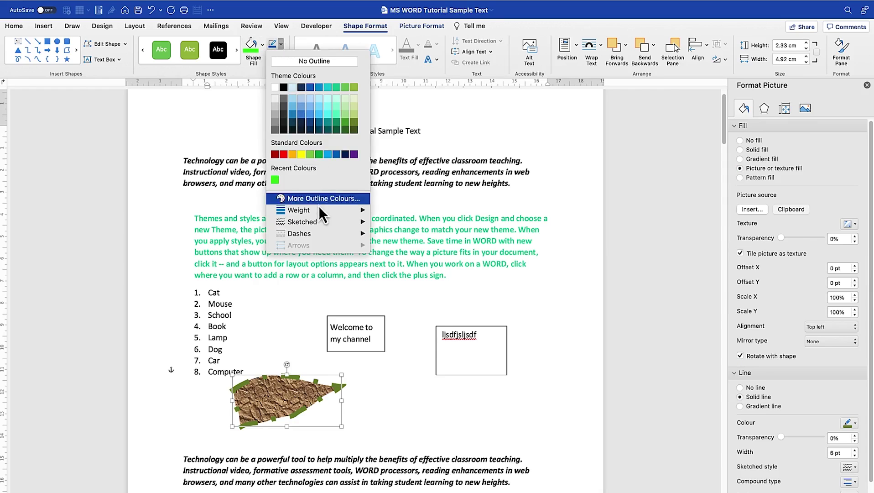
pyautogui.moveTo(320, 214)
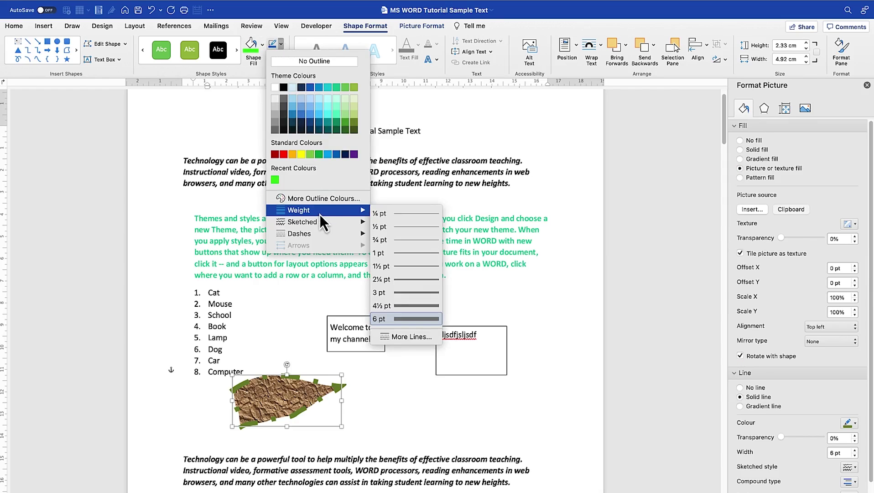
pyautogui.click(400, 279)
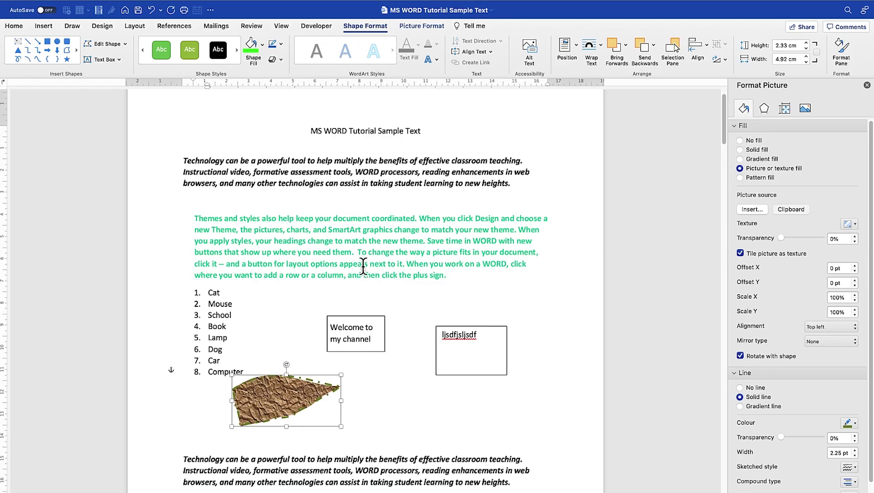
pyautogui.click(281, 44)
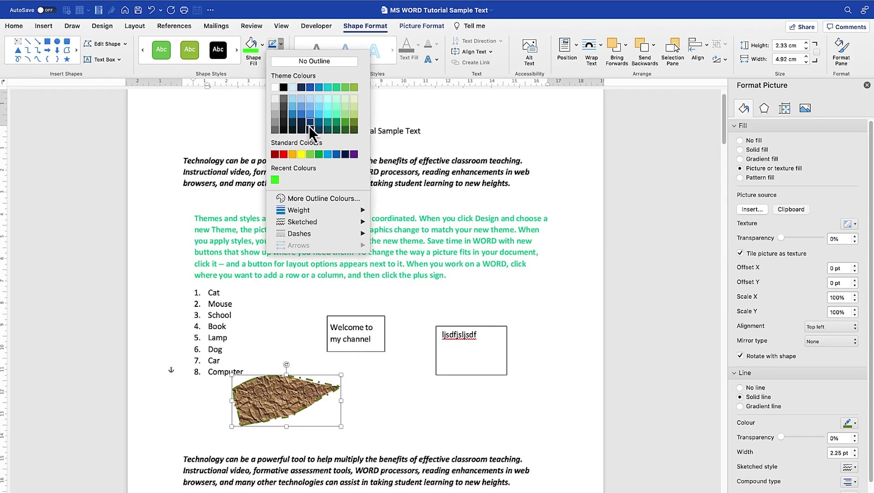
pyautogui.click(283, 154)
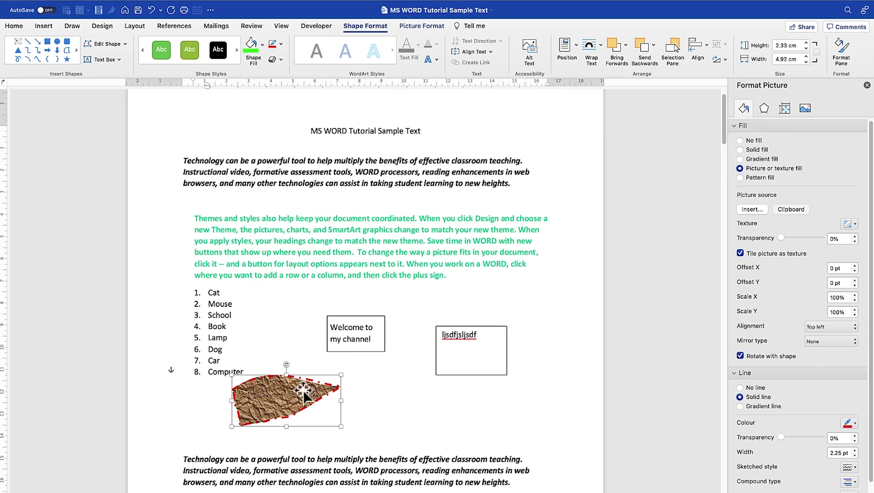
# - Add an outer shadow offset to the right to the irregular shape
pyautogui.click(278, 61)
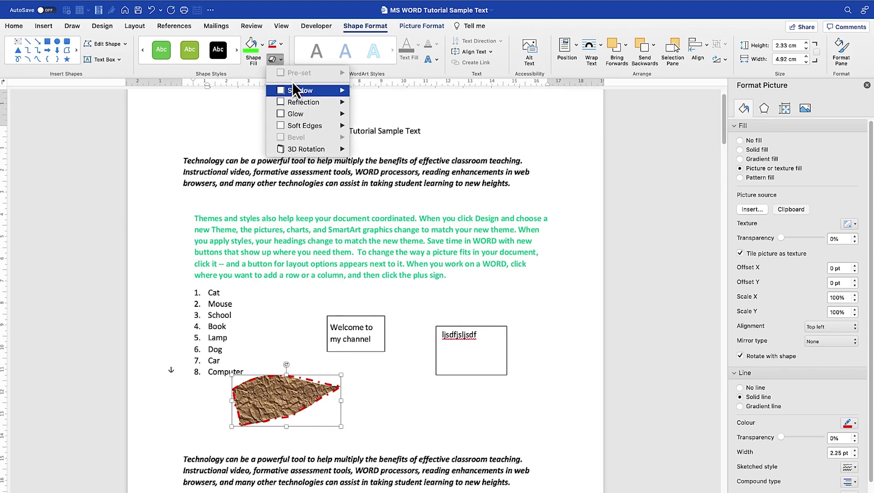
pyautogui.click(281, 62)
pyautogui.click(279, 61)
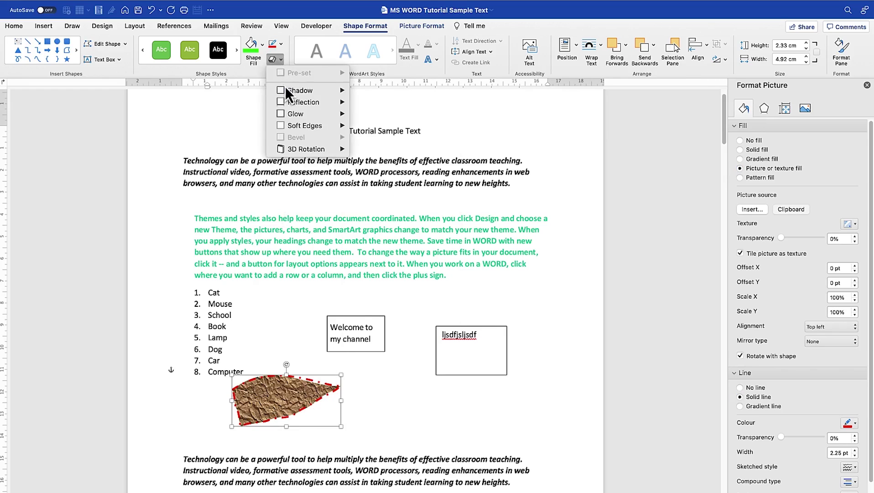
pyautogui.moveTo(289, 89)
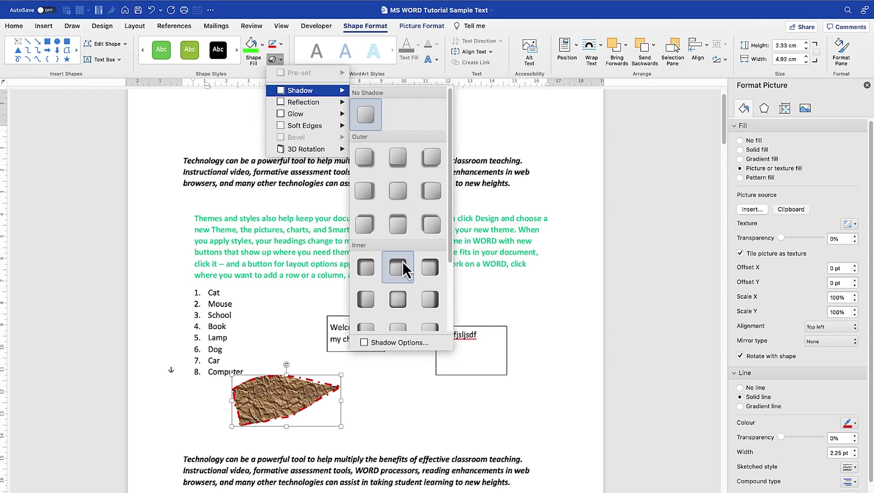
pyautogui.click(368, 191)
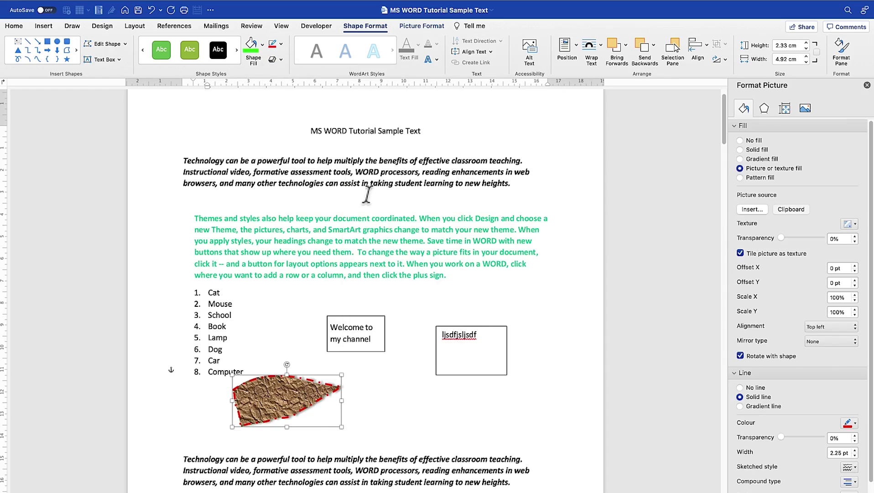
# - Rotate the irregular shape in 3D with the second parallel preset, isometric right up
pyautogui.click(281, 60)
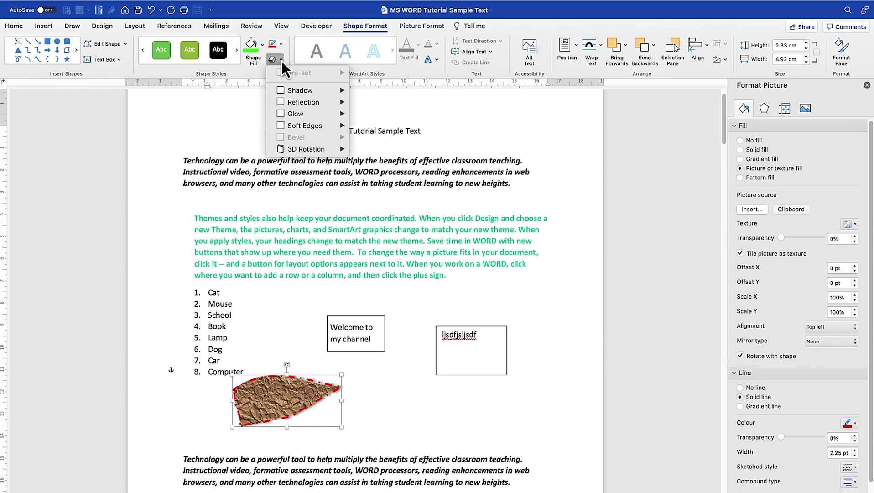
pyautogui.moveTo(328, 154)
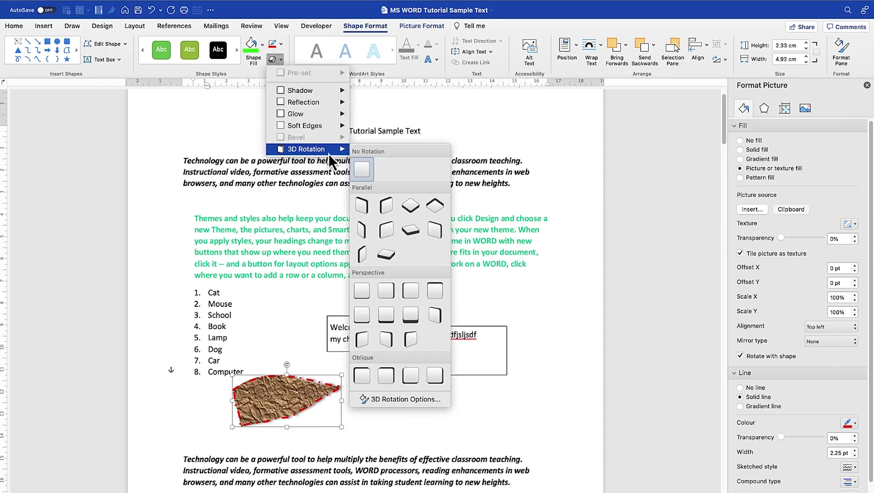
pyautogui.click(381, 206)
# - Change the irregular shape's 3D rotation to the third preset in the second row of the Parallel group
pyautogui.click(276, 60)
pyautogui.moveTo(317, 149)
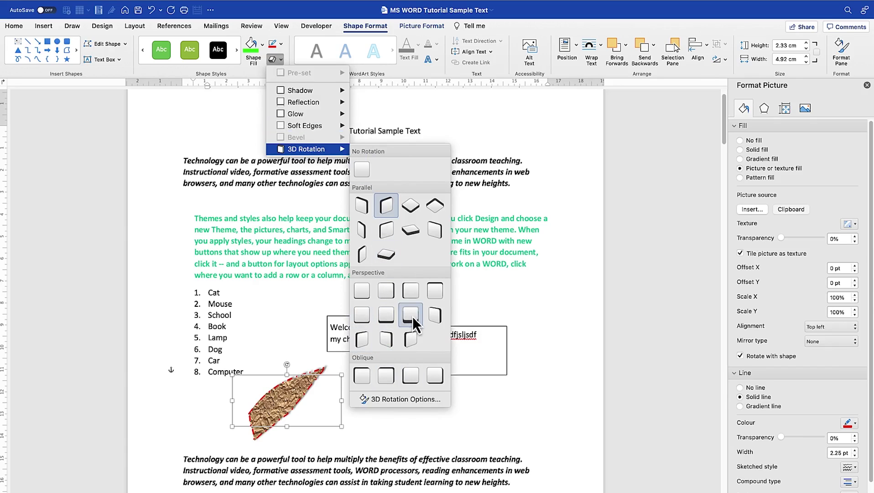
pyautogui.click(412, 231)
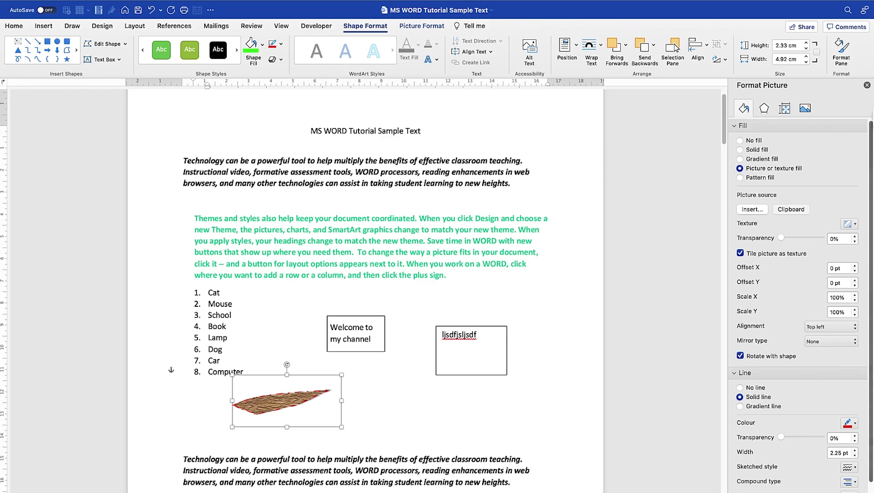
# - Examine the Shadow, Reflection, Glow, Soft Edges and 3-D Format settings available for the irregular shape
pyautogui.click(866, 85)
pyautogui.click(351, 403)
pyautogui.click(295, 397)
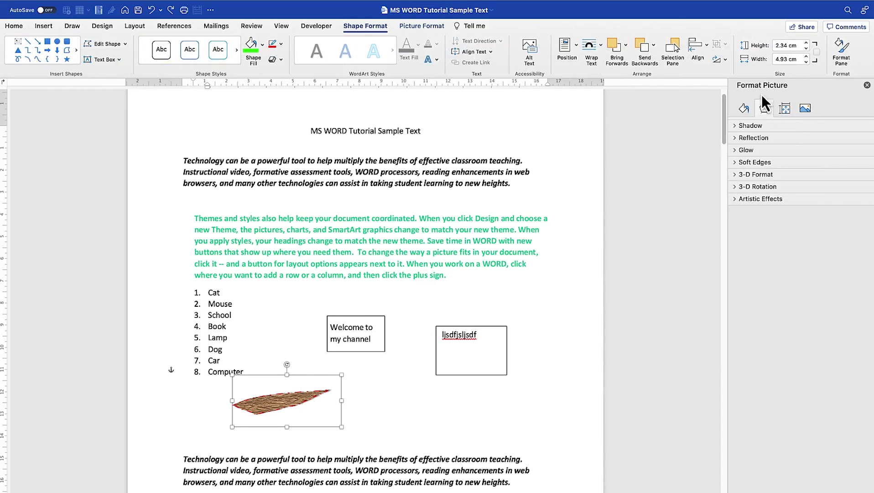
pyautogui.click(738, 125)
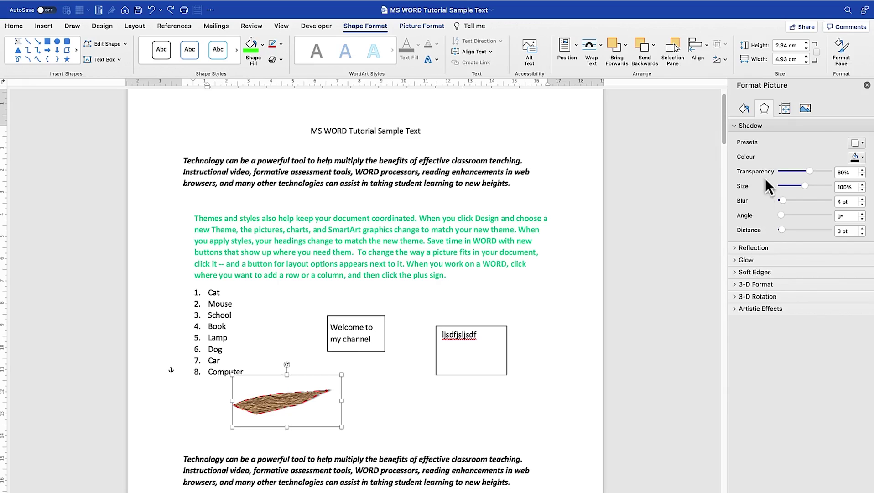
pyautogui.click(735, 248)
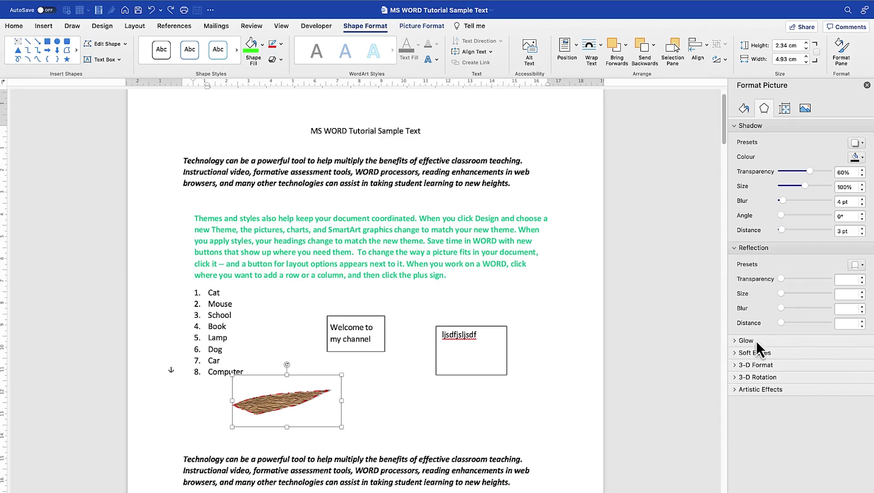
pyautogui.click(736, 341)
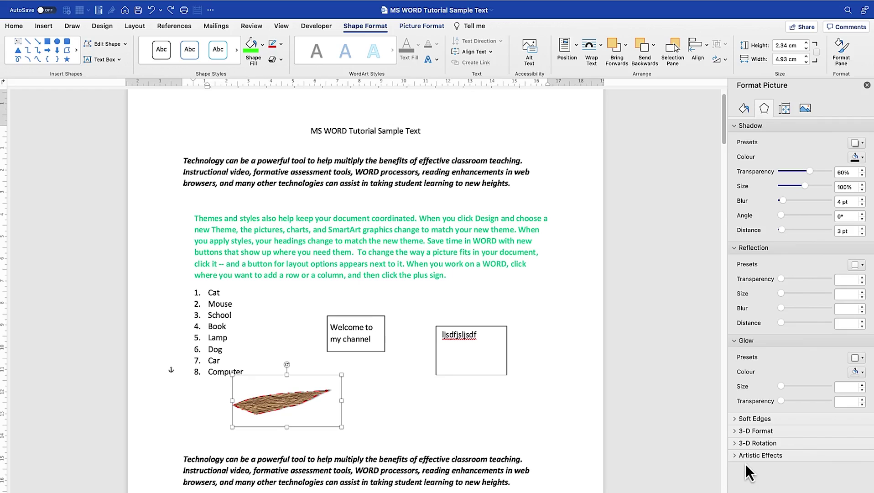
pyautogui.click(735, 431)
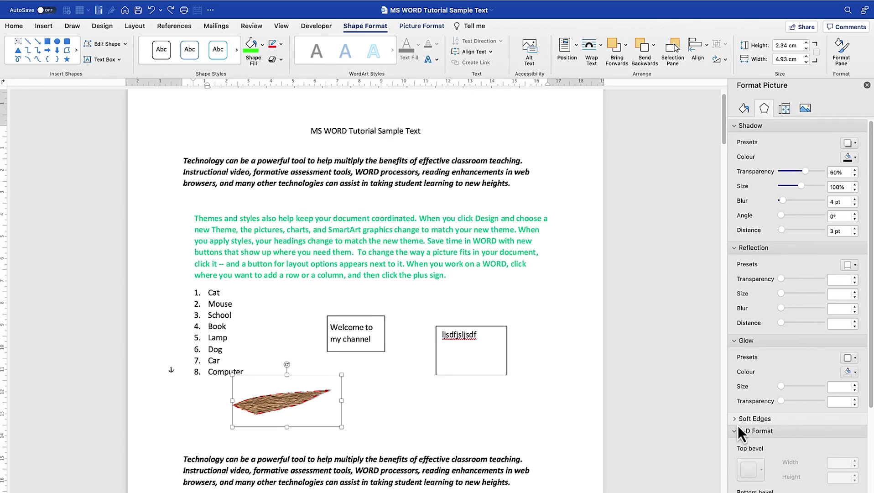
pyautogui.click(735, 420)
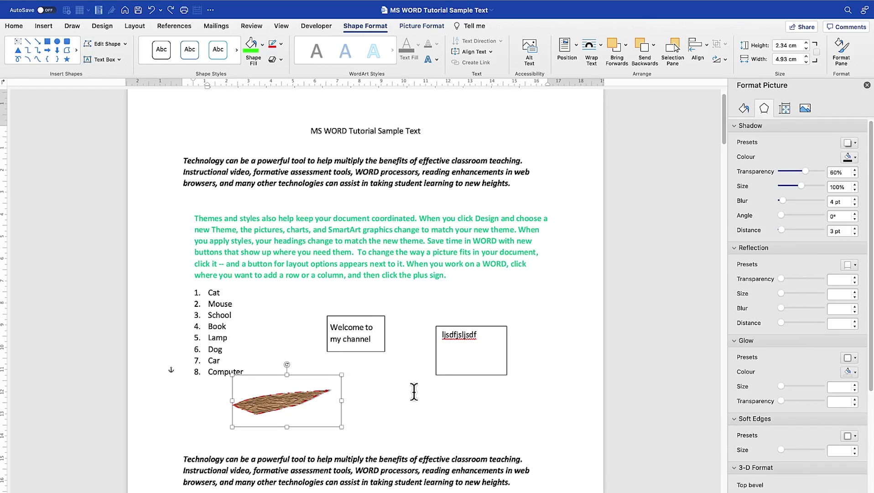
pyautogui.click(357, 403)
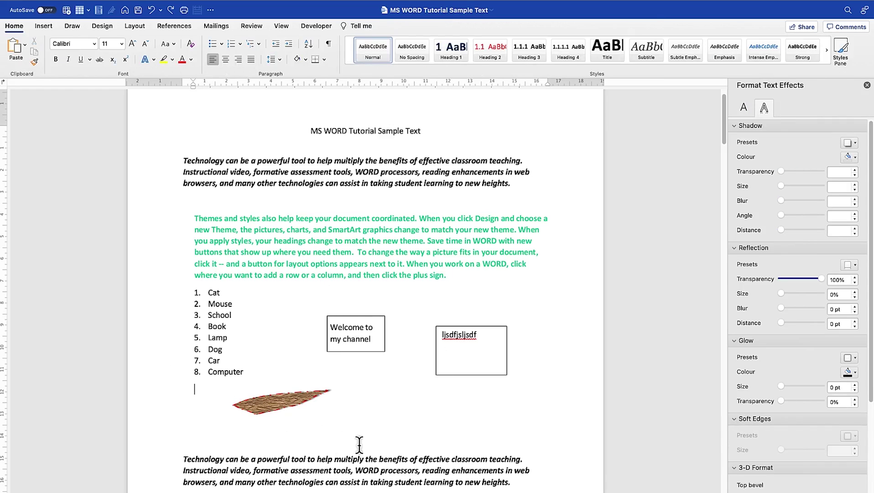
# - Draw an oval about 3.2 cm wide and 2.29 cm high beside the irregular shape, plus a circle about 2.72 cm across beside it
pyautogui.click(44, 25)
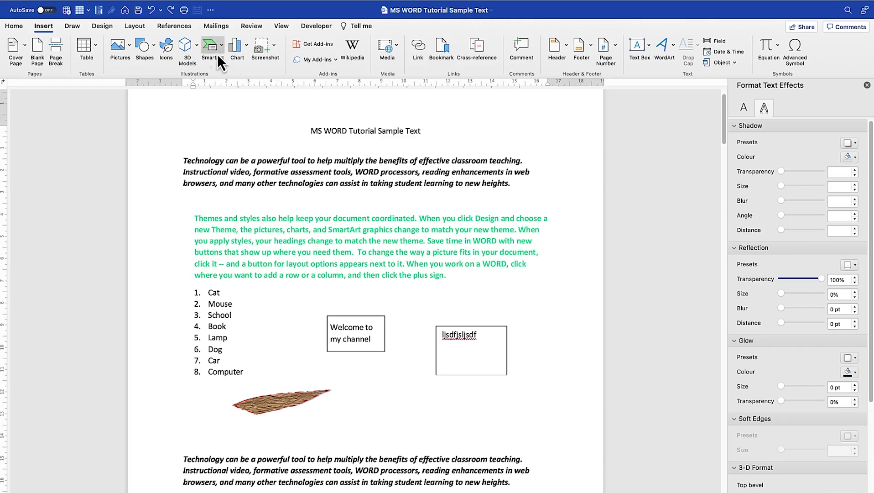
pyautogui.click(154, 45)
pyautogui.click(205, 79)
pyautogui.moveTo(365, 391)
pyautogui.mouseDown()
pyautogui.moveTo(436, 443)
pyautogui.moveTo(402, 424)
pyautogui.mouseUp()
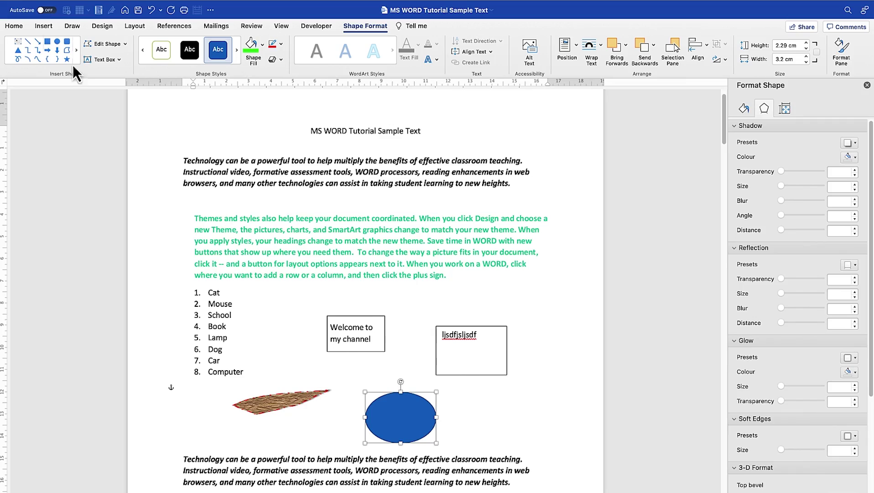
pyautogui.click(57, 42)
pyautogui.moveTo(474, 395); pyautogui.dragTo(537, 428)
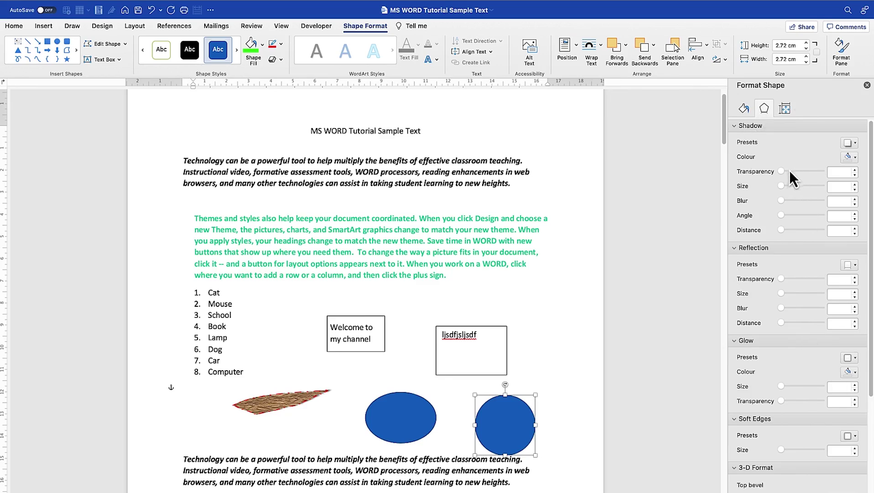
# - Give the circle a shadow with 57% transparency and a size of 1%
pyautogui.moveTo(782, 188); pyautogui.dragTo(779, 187)
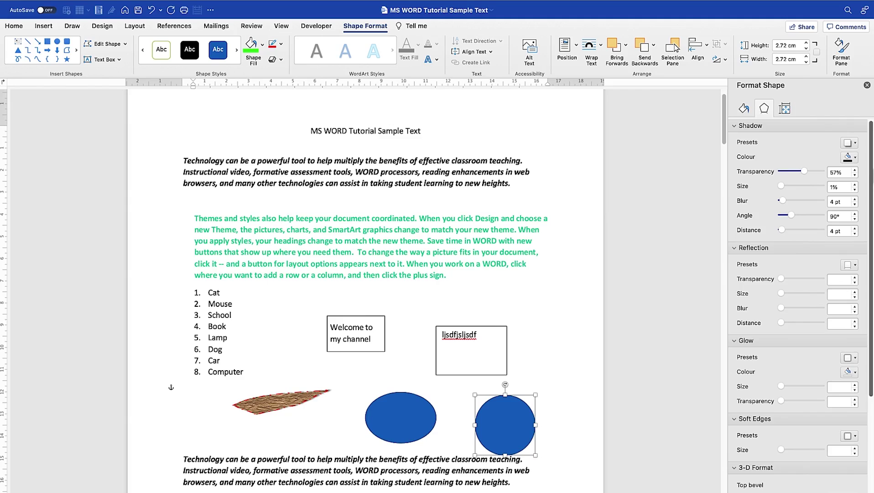
pyautogui.scroll(-5, 862, 174)
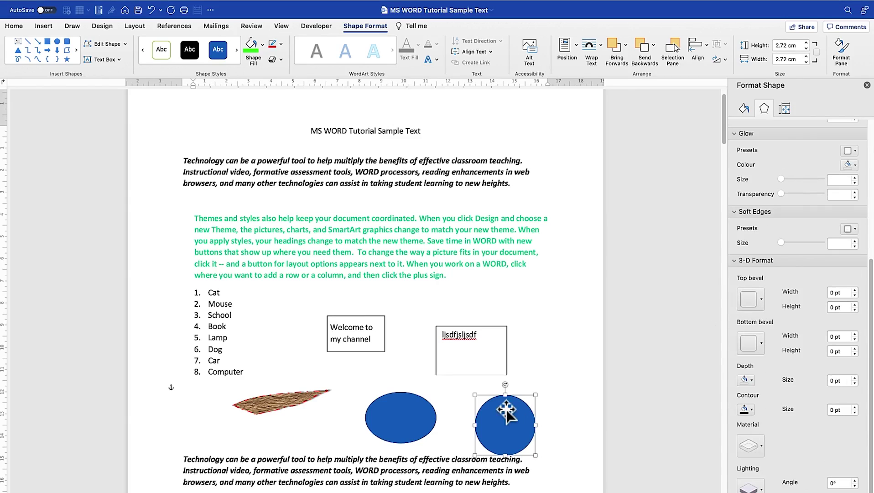
# - Resize the circle to a height of 3.1 cm and a width of 2.3 cm
pyautogui.click(806, 42)
pyautogui.click(806, 42)
pyautogui.click(806, 43)
pyautogui.click(805, 62)
pyautogui.click(806, 62)
pyautogui.click(805, 62)
pyautogui.click(805, 64)
pyautogui.click(805, 63)
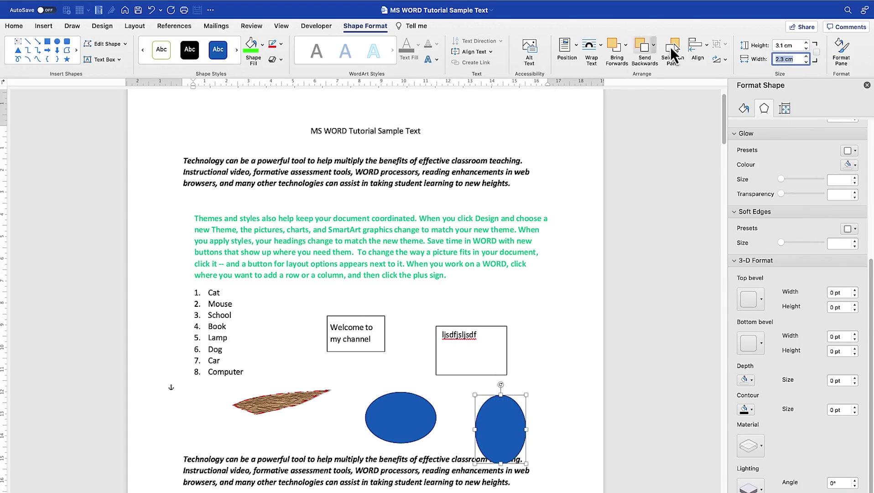
# - Apply a pattern fill to the tall oval, using the fourth pattern in the seventh row
pyautogui.click(745, 111)
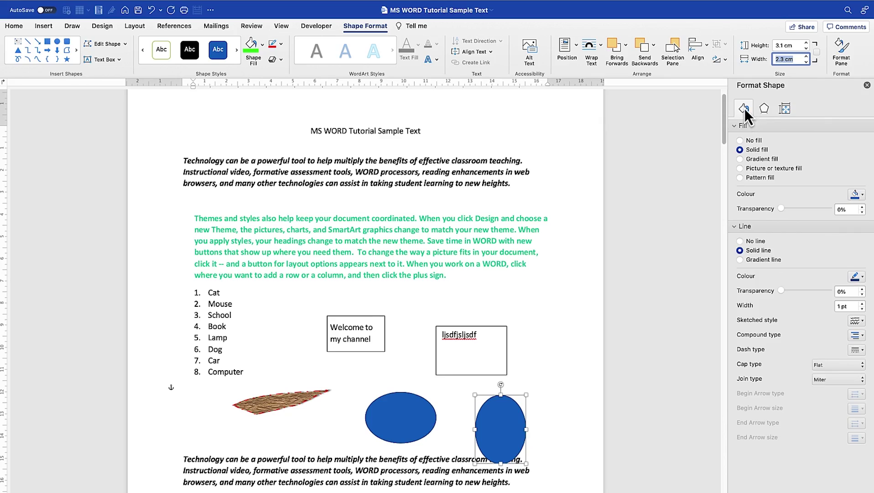
pyautogui.click(741, 142)
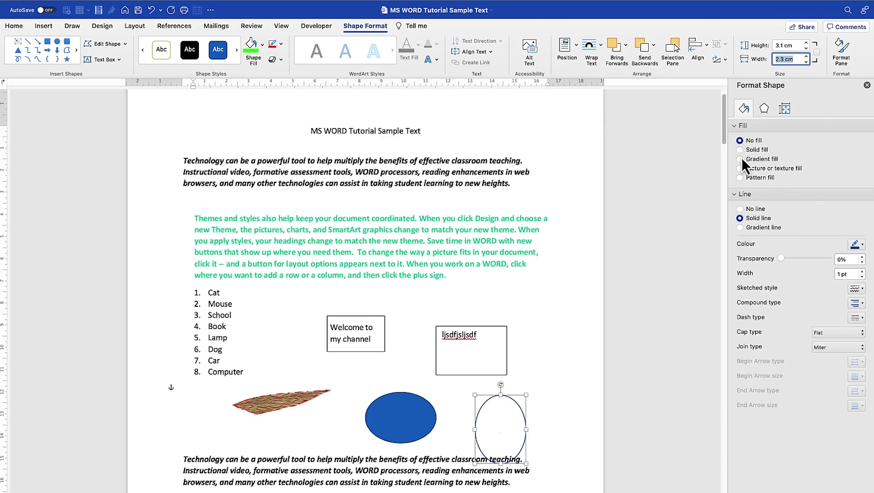
pyautogui.click(741, 158)
pyautogui.click(740, 178)
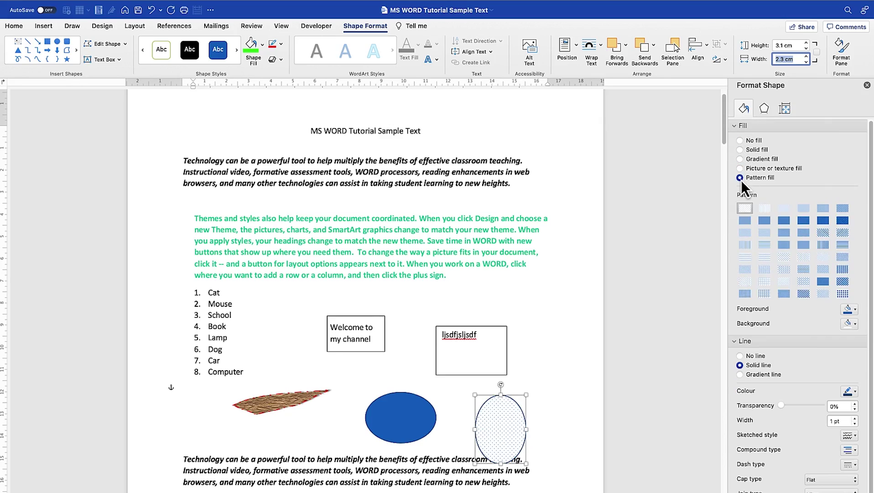
pyautogui.click(802, 257)
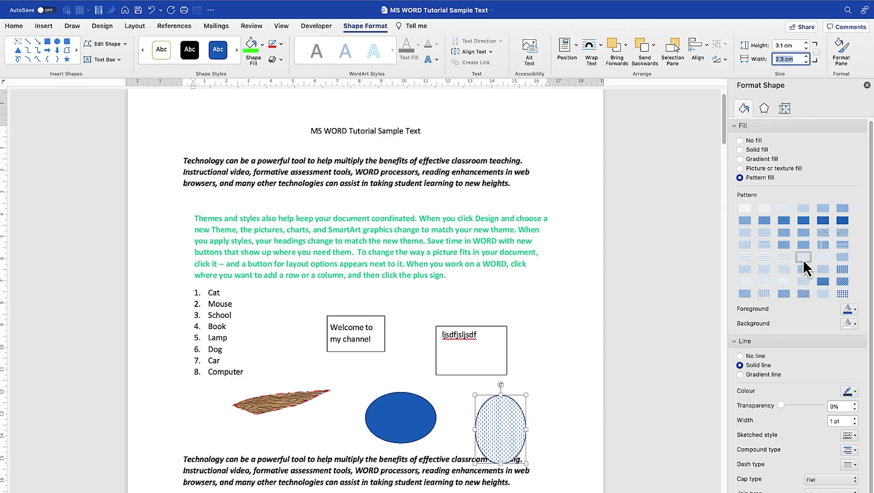
pyautogui.click(764, 258)
pyautogui.click(800, 285)
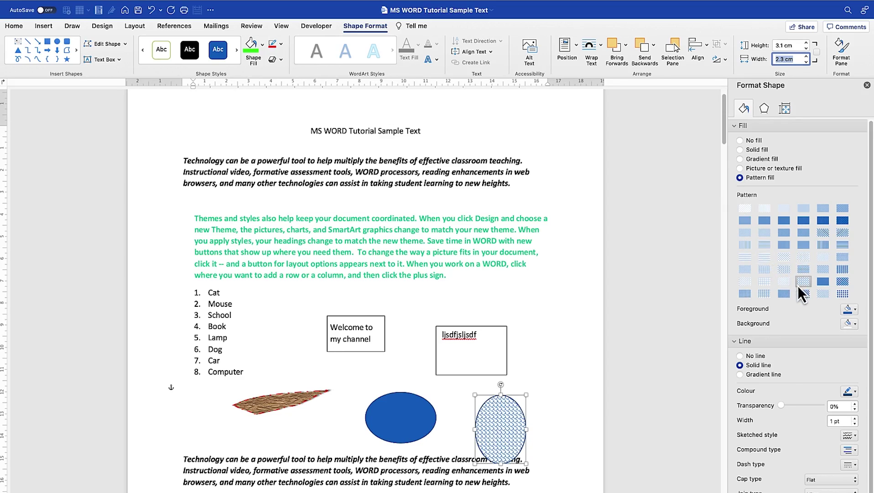
# - Set the tall oval's pattern foreground to standard red and its background to a light blue theme colour
pyautogui.click(852, 311)
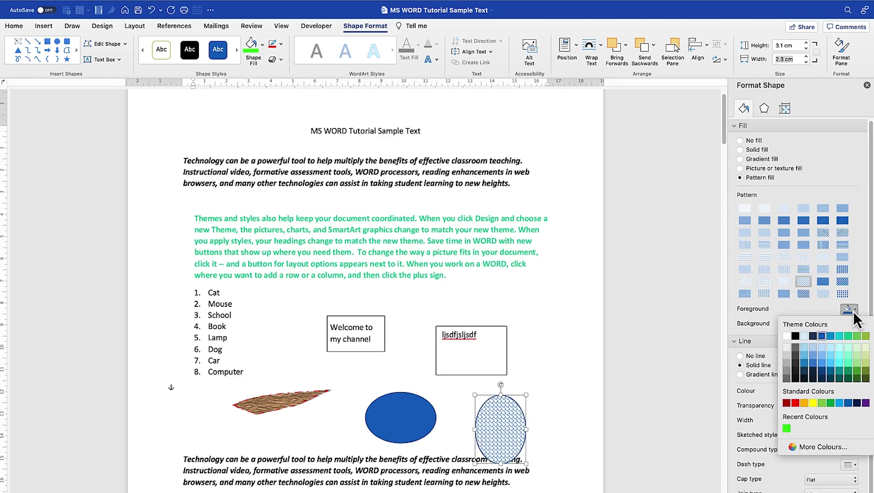
pyautogui.click(794, 402)
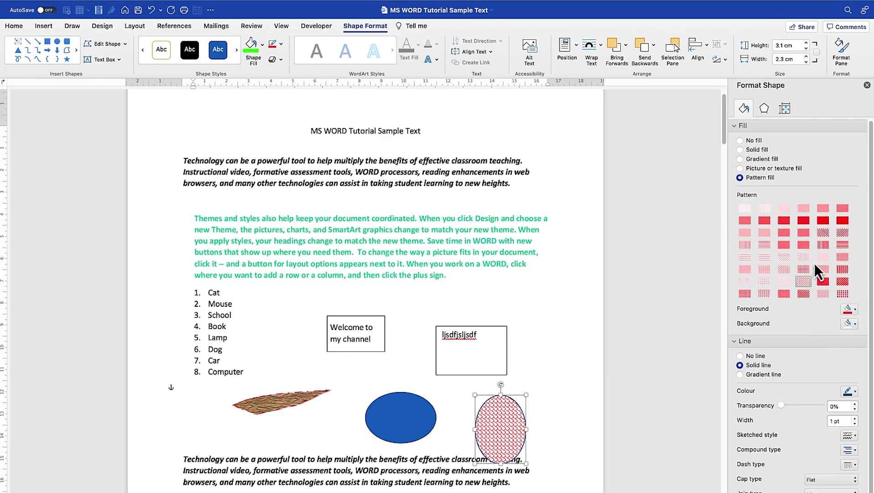
pyautogui.click(848, 324)
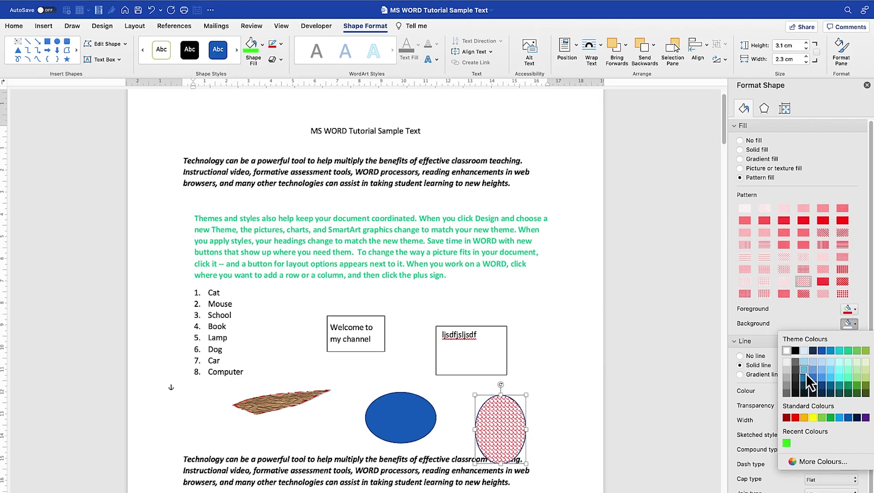
pyautogui.click(805, 373)
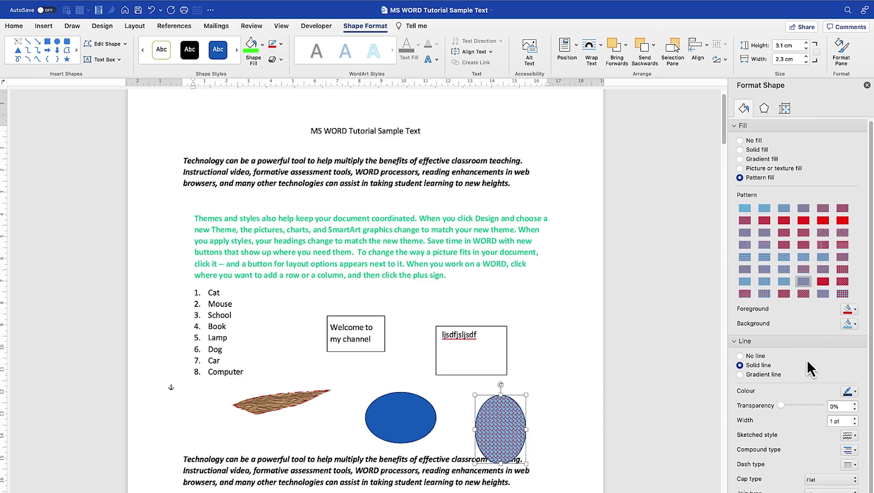
# - Switch the tall oval's outline to a gradient line, move the first gradient stop to 74% and add another stop at 42%
pyautogui.click(754, 374)
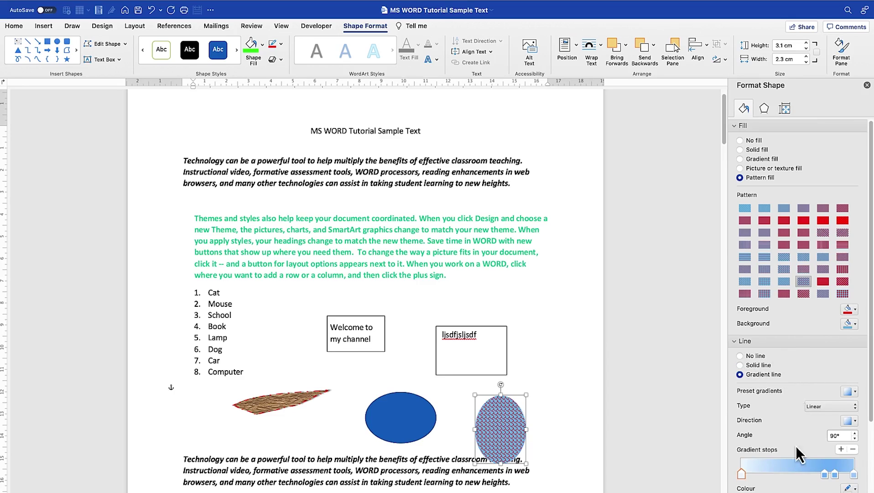
pyautogui.scroll(-5, 784, 456)
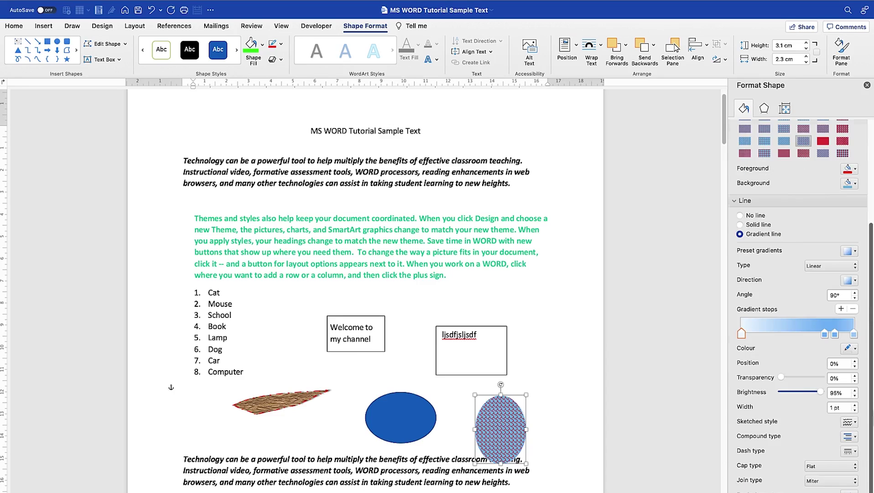
pyautogui.moveTo(741, 336); pyautogui.dragTo(810, 336)
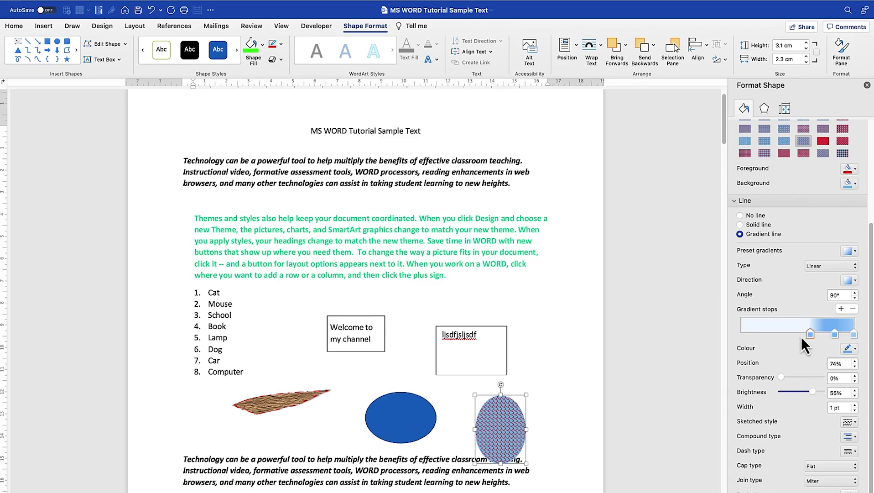
pyautogui.click(789, 336)
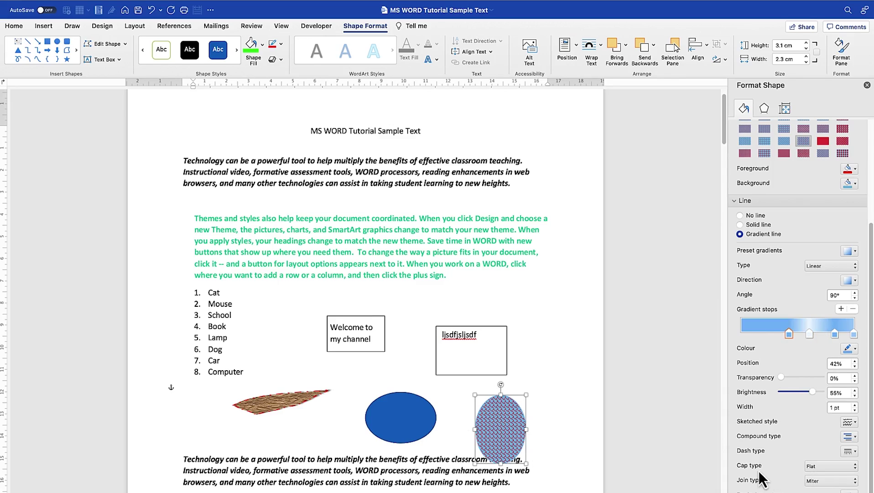
# - Collapse the fill settings and set the tall oval's outline gradient type to Path
pyautogui.scroll(5, 743, 145)
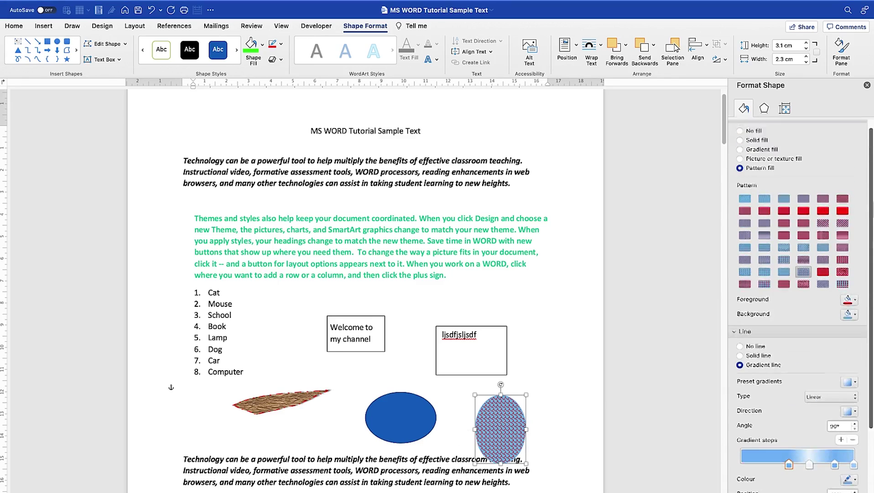
pyautogui.click(736, 126)
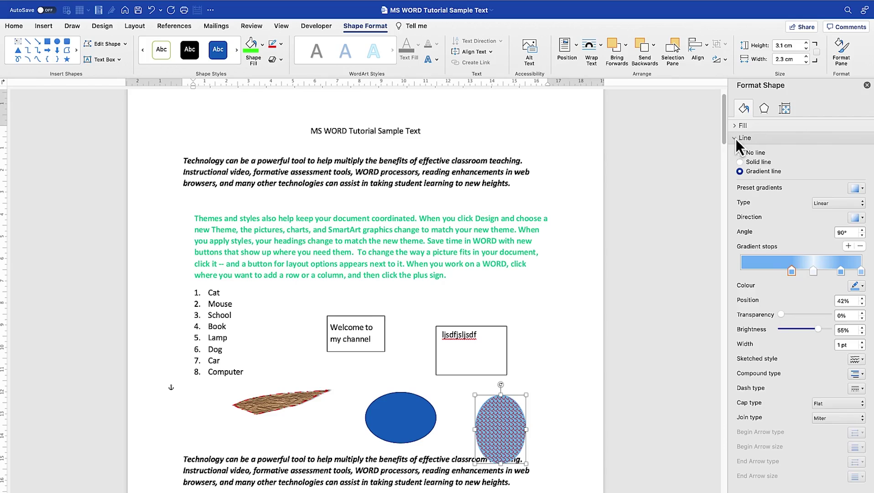
pyautogui.click(735, 137)
pyautogui.click(735, 138)
pyautogui.click(822, 205)
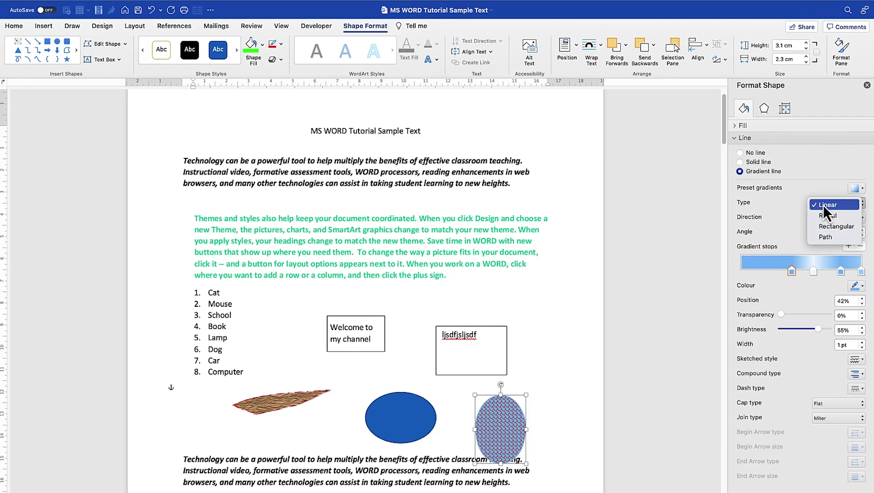
pyautogui.click(834, 239)
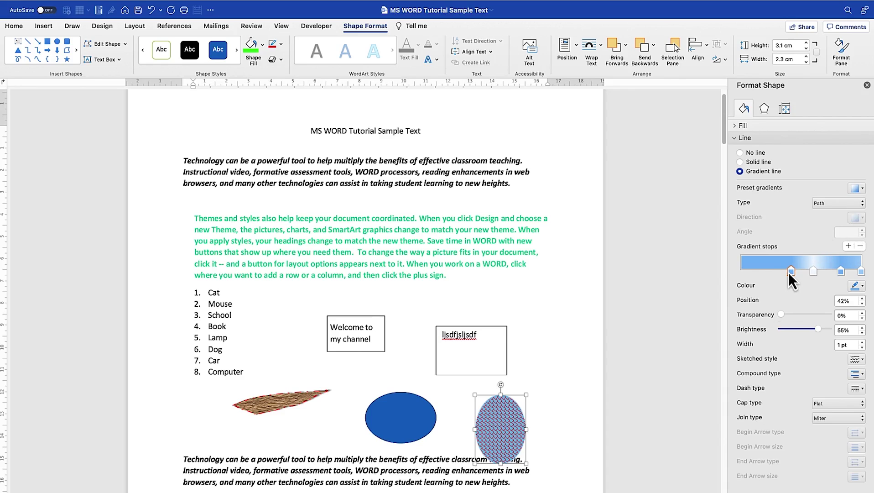
# - Move the 42% outline gradient stop to 24% and set its brightness to 26%
pyautogui.moveTo(770, 271); pyautogui.dragTo(772, 271)
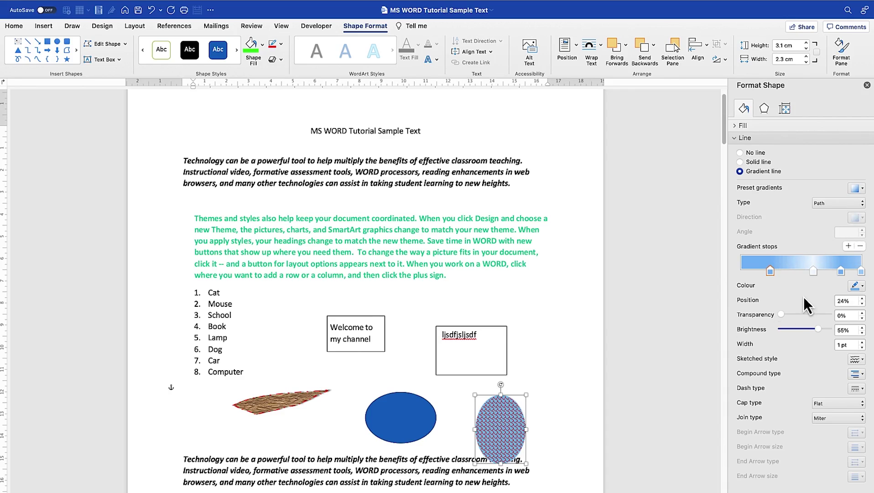
pyautogui.moveTo(781, 314); pyautogui.dragTo(762, 316)
pyautogui.moveTo(816, 330)
pyautogui.mouseDown()
pyautogui.moveTo(780, 330)
pyautogui.moveTo(826, 320)
pyautogui.moveTo(809, 328)
pyautogui.mouseUp()
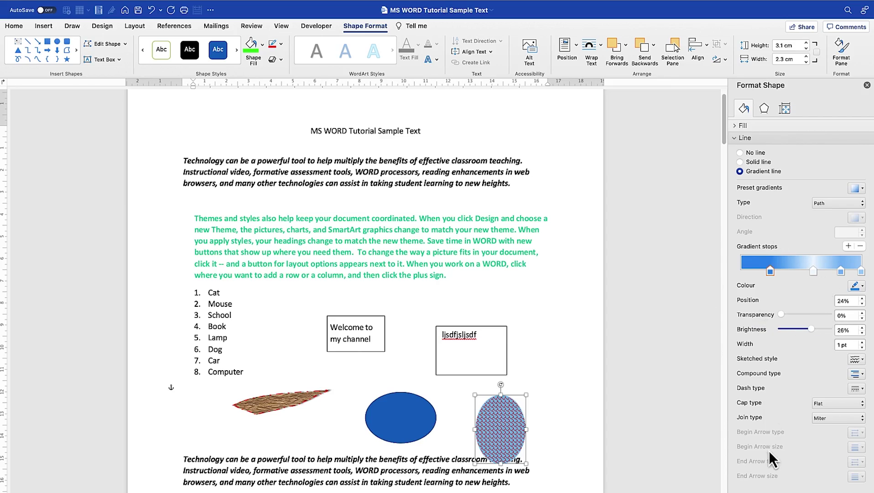
# - Browse the compound type and sketched style options for the tall oval's outline
pyautogui.click(854, 374)
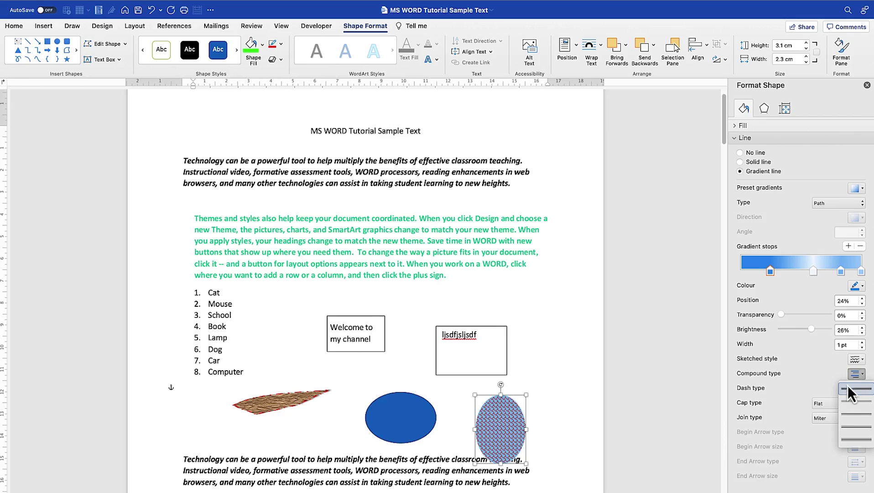
pyautogui.click(856, 361)
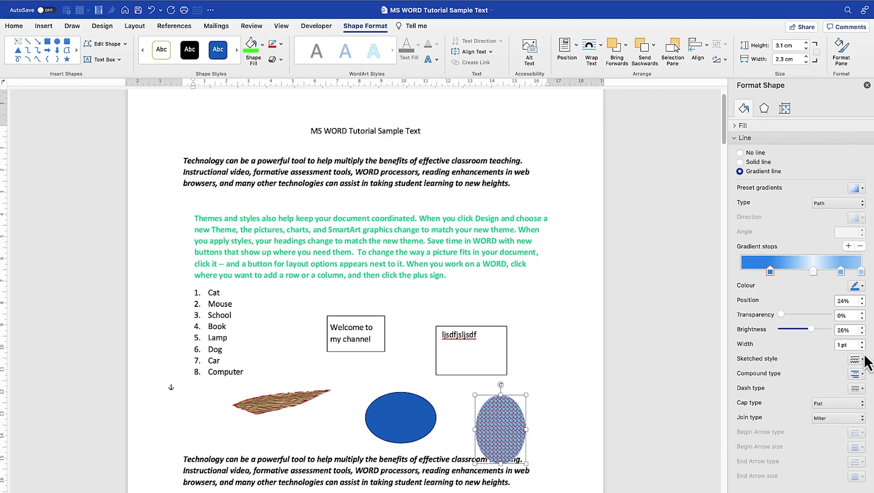
pyautogui.click(855, 362)
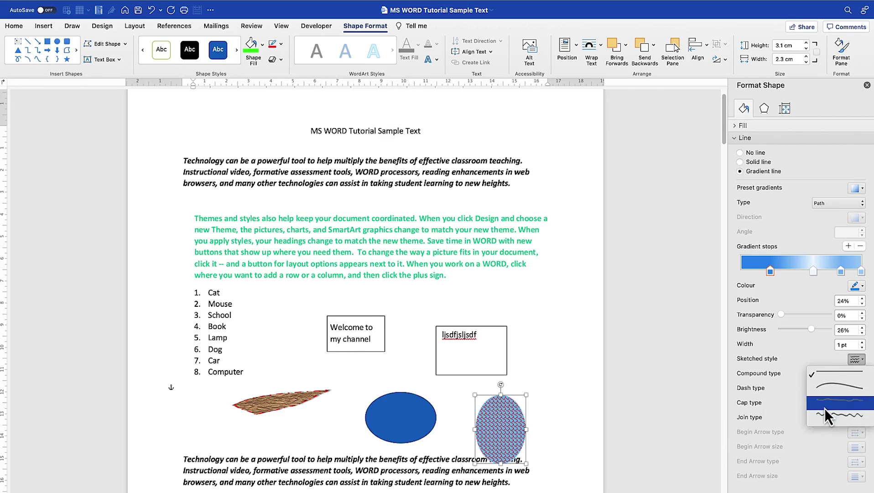
pyautogui.click(658, 374)
pyautogui.click(504, 434)
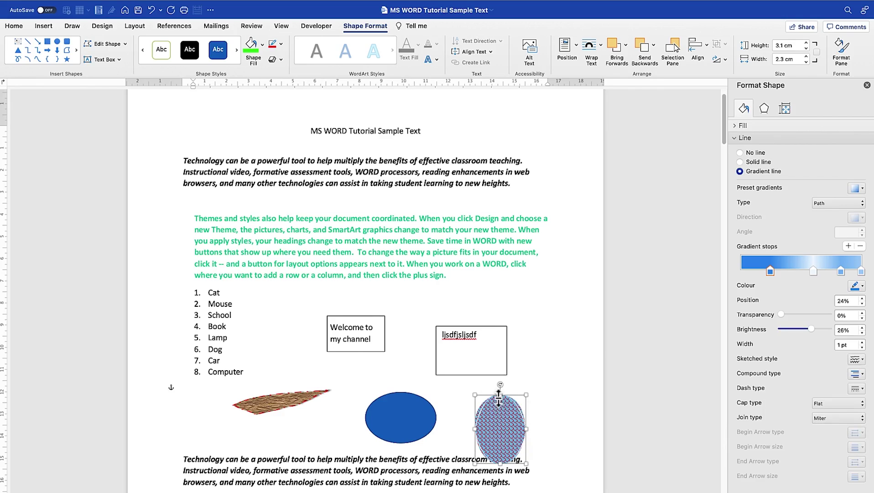
# - Insert three blank lines between the Introduction paragraph and the 1.1 Overview heading
pyautogui.scroll(-10, 370, 343)
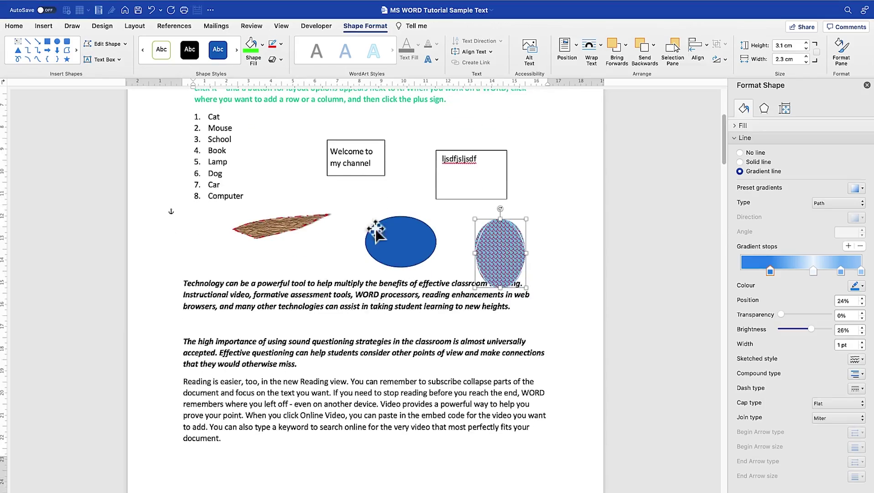
pyautogui.scroll(-12, 352, 249)
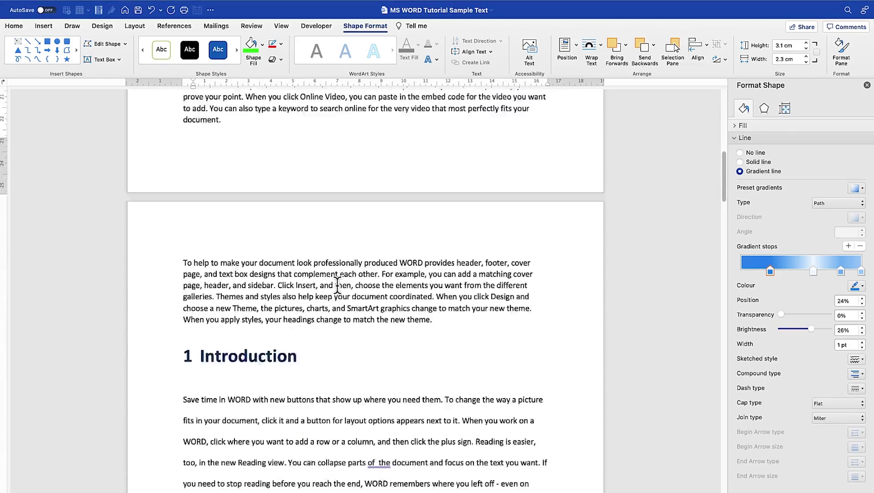
pyautogui.click(297, 275)
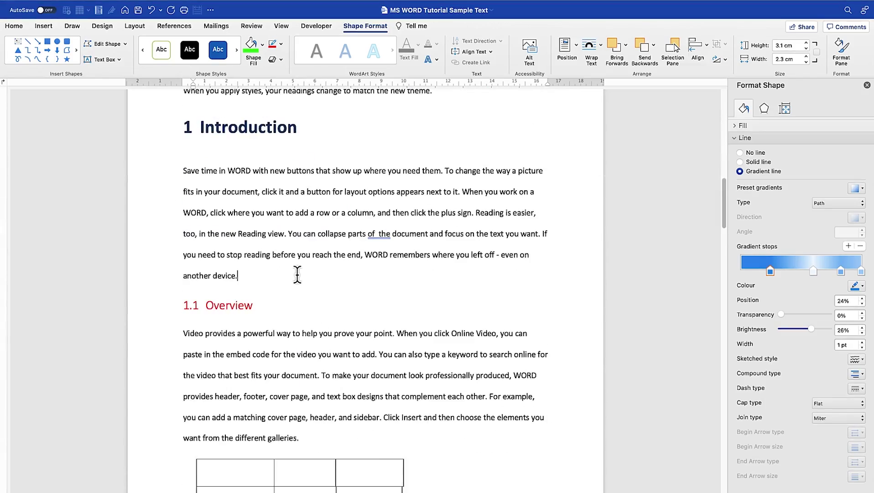
pyautogui.press('Return')
pyautogui.press('Return')
pyautogui.press('Return')
pyautogui.click(247, 304)
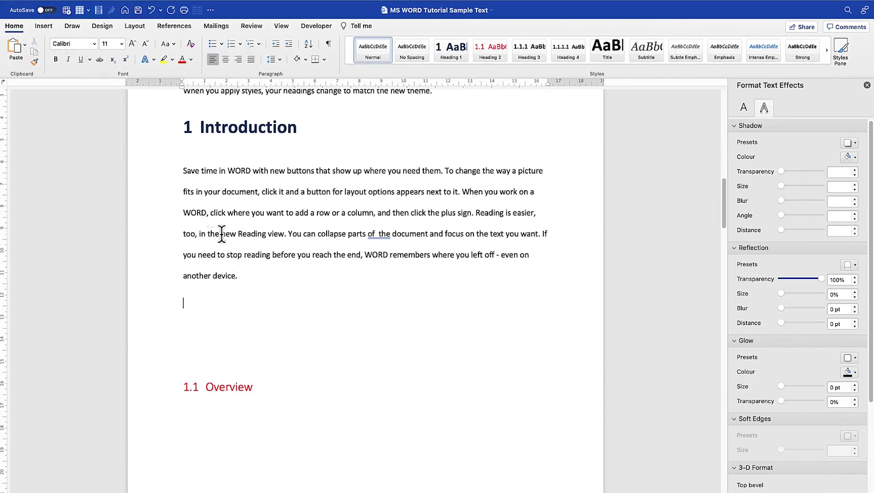
# - Draw a pill-shaped box about 3.6 cm by 0.8 cm below the Introduction paragraph and apply the white-fill, green-outline style
pyautogui.click(41, 27)
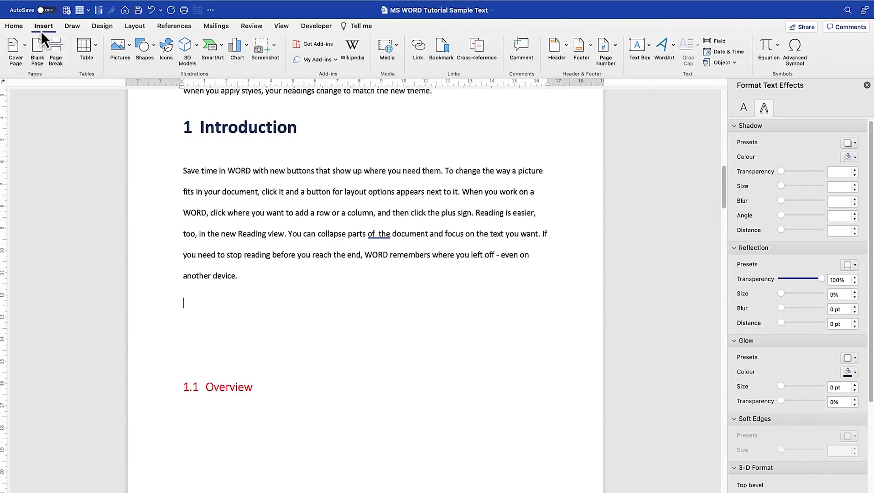
pyautogui.click(154, 46)
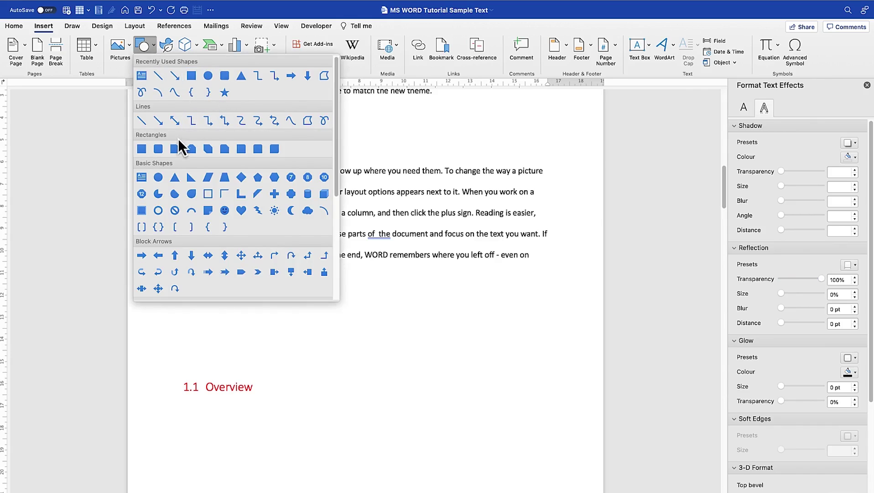
pyautogui.scroll(-6, 189, 231)
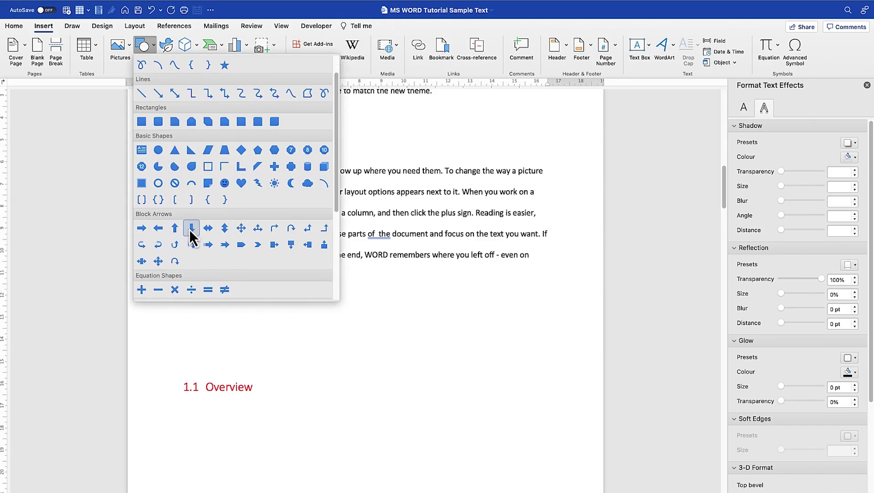
pyautogui.click(274, 194)
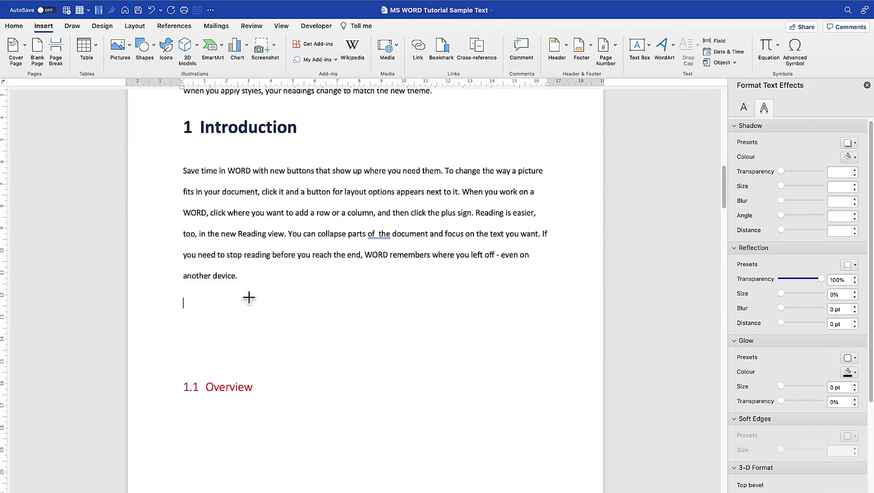
pyautogui.moveTo(254, 310); pyautogui.dragTo(334, 327)
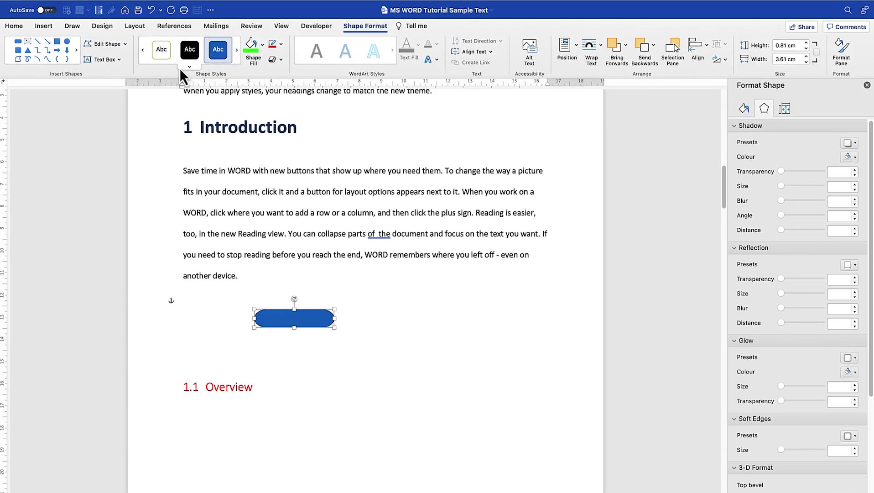
pyautogui.click(157, 54)
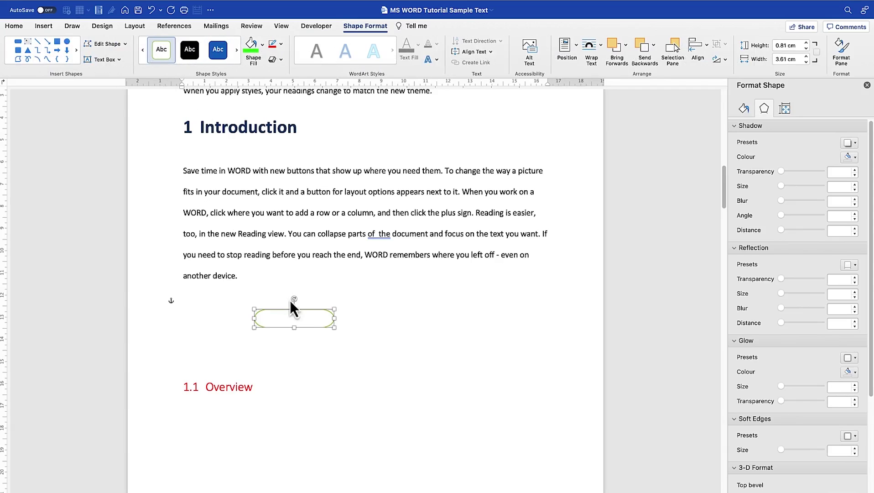
# - Add the text "Start" to the pill-shaped box and resize it to about 2.6 cm wide and 1.1 cm high
pyautogui.rightClick(294, 321)
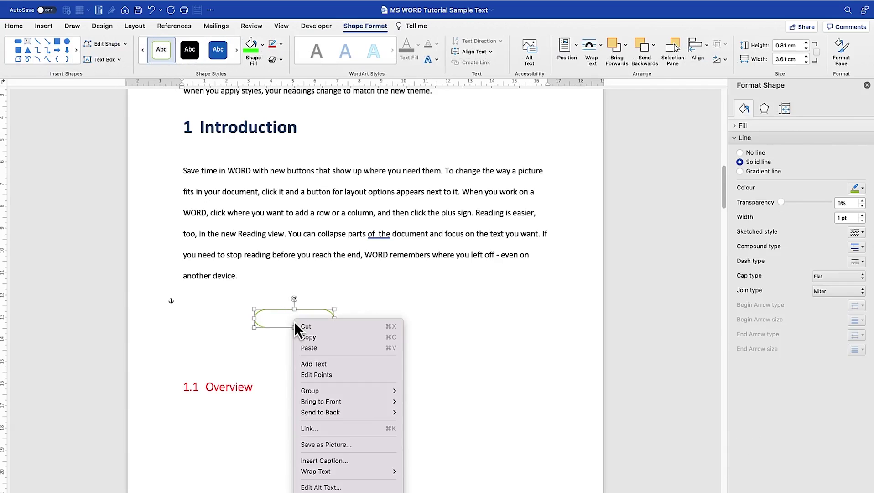
pyautogui.click(308, 363)
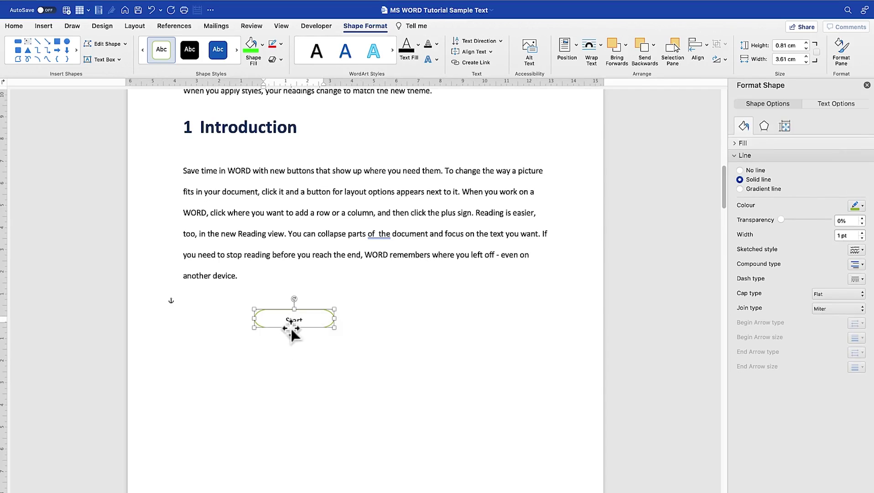
pyautogui.moveTo(295, 329); pyautogui.dragTo(295, 336)
pyautogui.moveTo(334, 308); pyautogui.dragTo(313, 309)
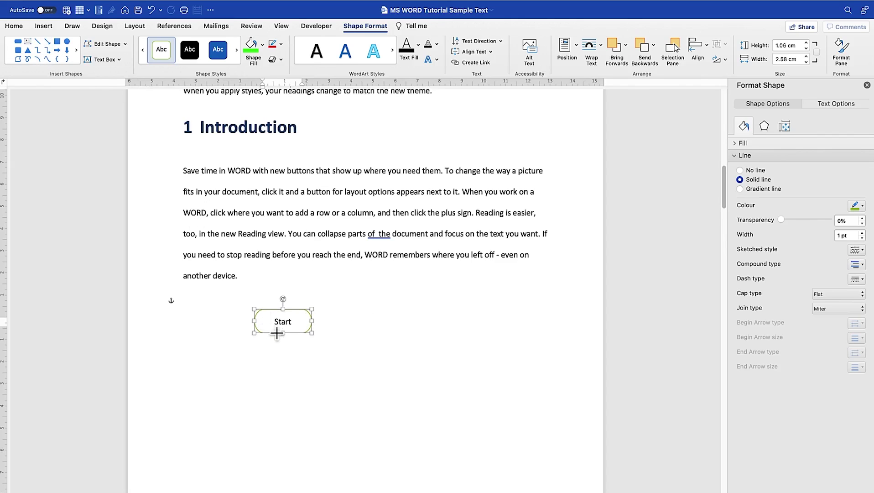
# - Draw a vertical arrow about 1 cm long down from the Start box and browse its line styles
pyautogui.moveTo(283, 335); pyautogui.dragTo(283, 355)
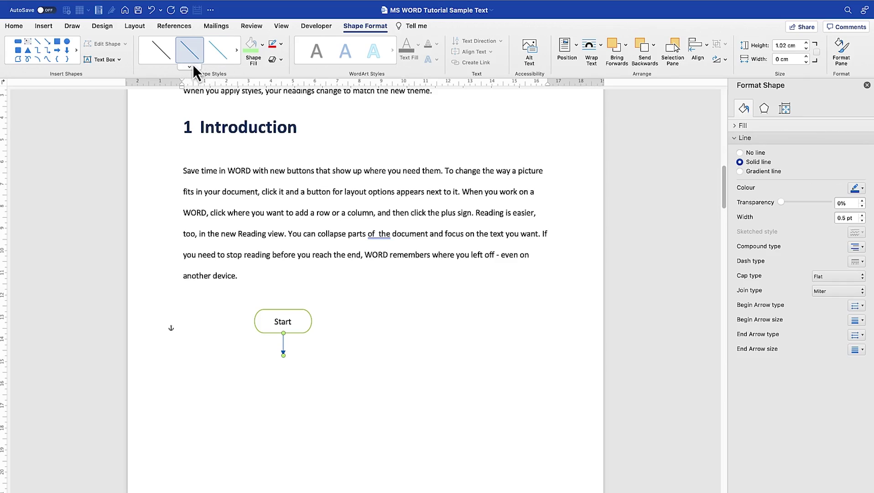
pyautogui.click(190, 67)
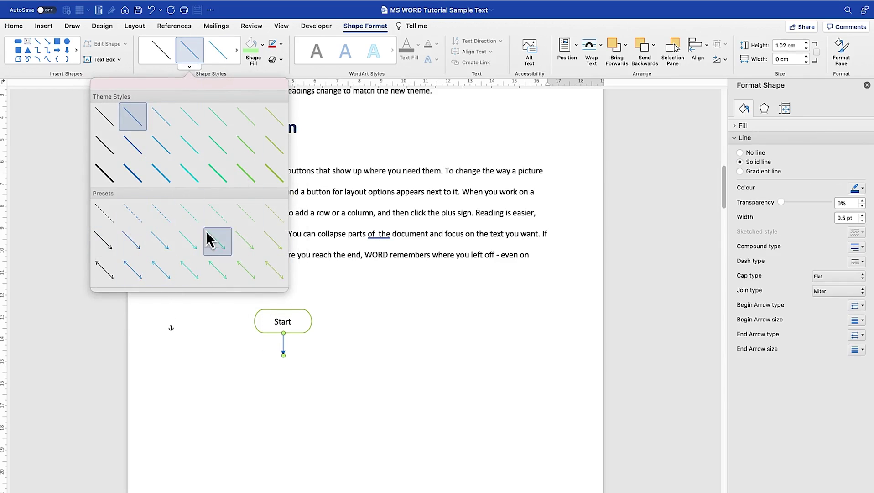
pyautogui.click(394, 282)
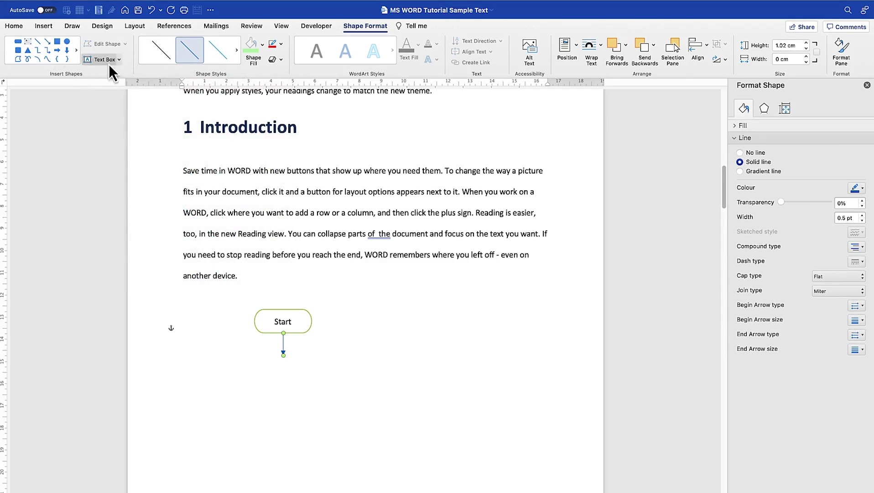
# - Draw a diamond about 2 cm wide and 2.3 cm high below the arrow's tip
pyautogui.click(41, 67)
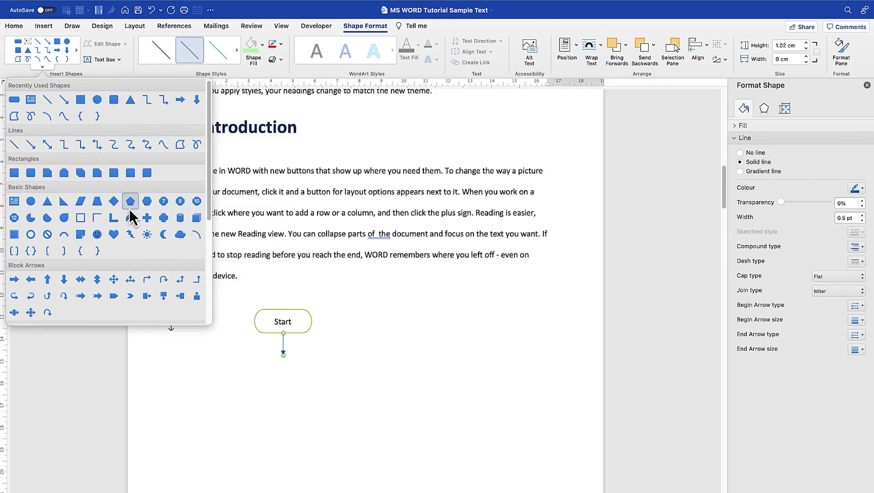
pyautogui.click(114, 201)
pyautogui.moveTo(282, 361)
pyautogui.mouseDown()
pyautogui.moveTo(311, 409)
pyautogui.moveTo(285, 392)
pyautogui.mouseUp()
# - Insert three blank lines above the 1.1 Overview heading to make room for the flowchart
pyautogui.click(188, 385)
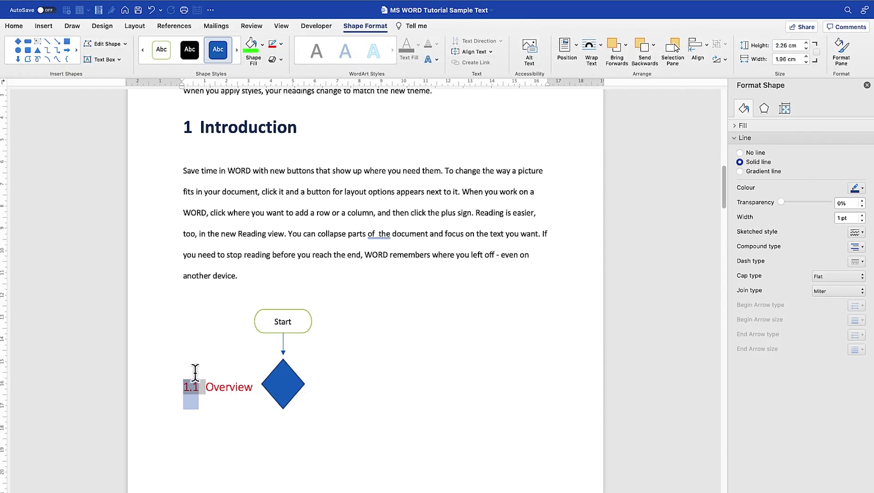
pyautogui.click(194, 365)
pyautogui.press('Return')
pyautogui.press('Return')
pyautogui.press('Return')
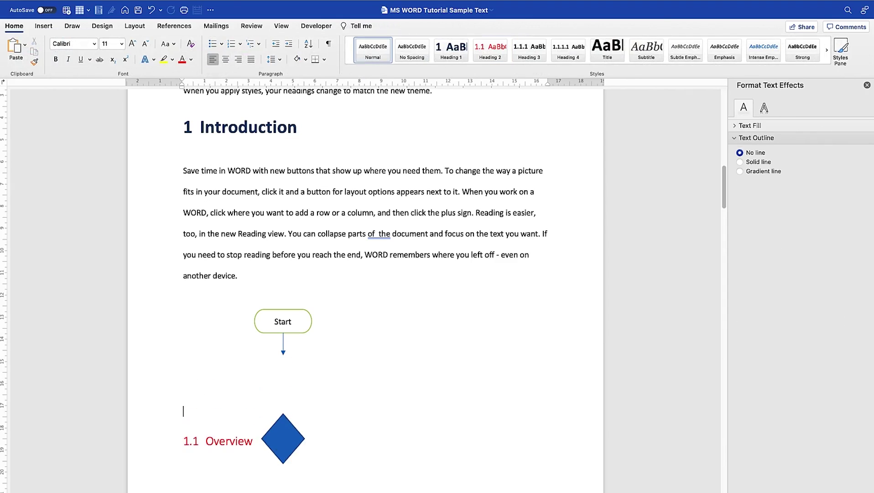
# - Move the diamond back up beneath the arrow and apply the white-fill, green-outline style to it
pyautogui.click(285, 463)
pyautogui.moveTo(285, 463); pyautogui.dragTo(280, 381)
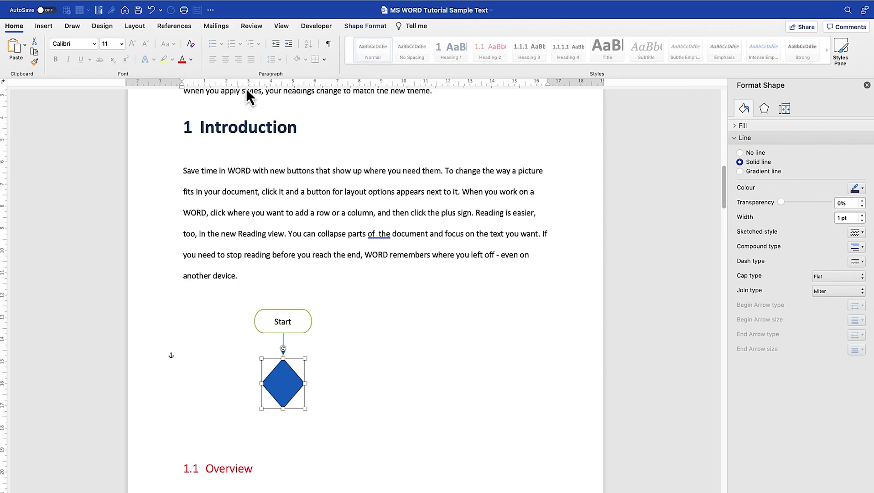
pyautogui.doubleClick(274, 371)
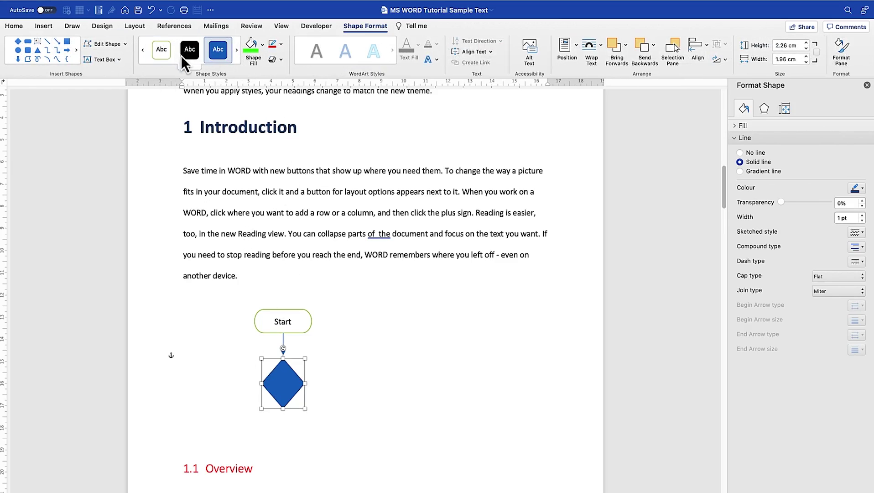
pyautogui.click(164, 52)
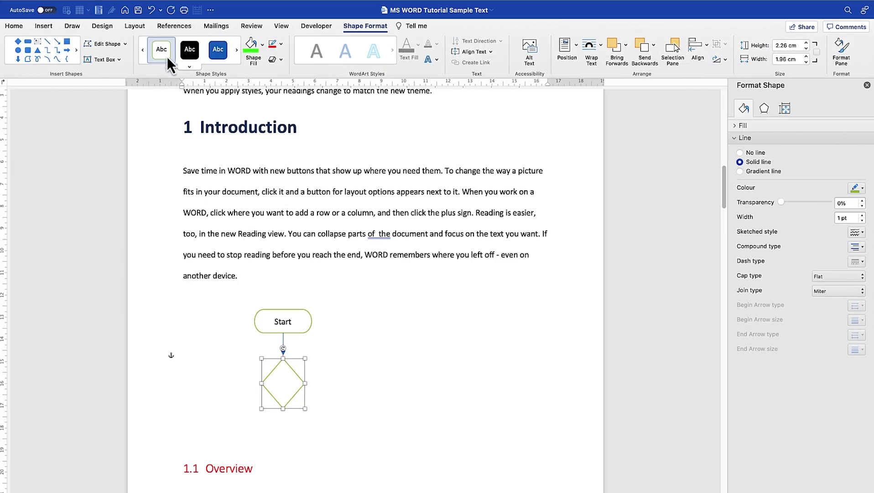
# - Add the text "True?" to the diamond and enlarge it to about 3.1 cm wide and 2.7 cm high
pyautogui.rightClick(285, 391)
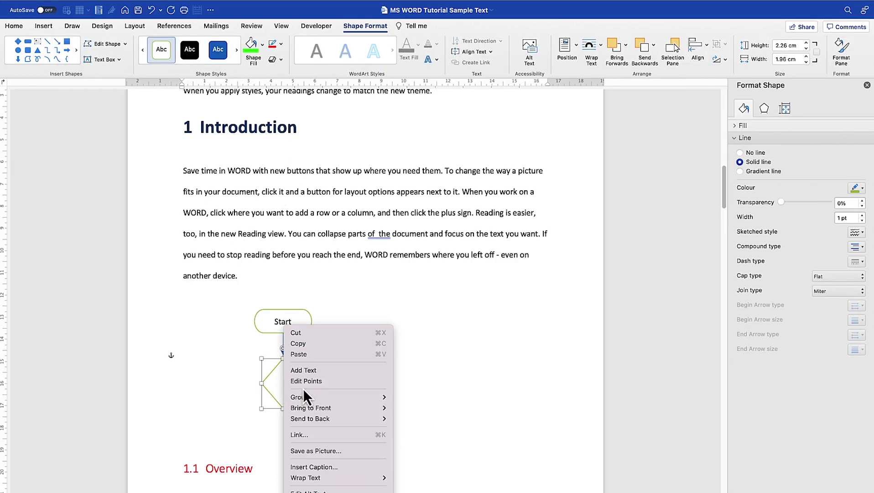
pyautogui.click(309, 370)
pyautogui.write('True')
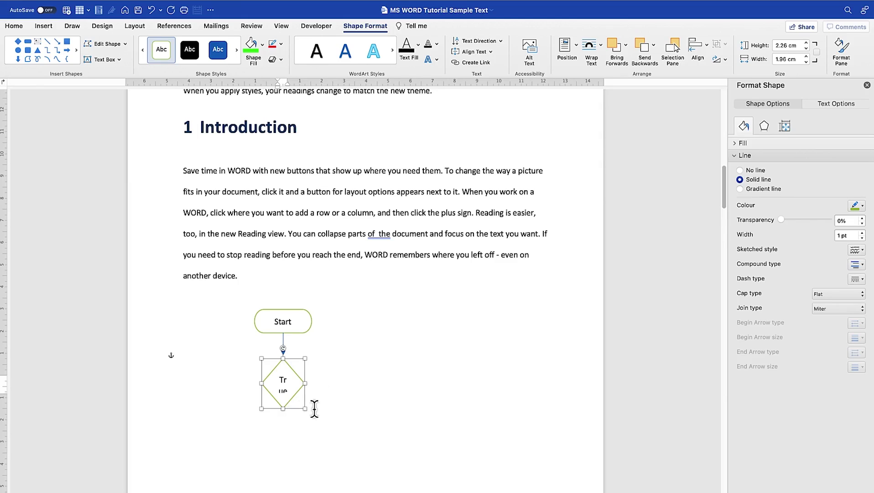
pyautogui.moveTo(307, 412); pyautogui.dragTo(302, 389)
pyautogui.click(355, 366)
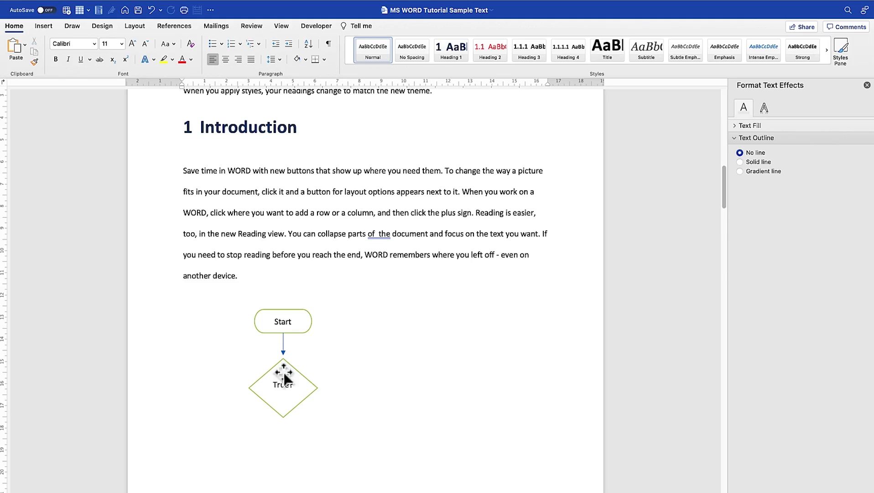
# - Draw a horizontal arrow about 4 cm long from the diamond's right corner and a downward arrow about 1.8 cm long below it
pyautogui.click(305, 383)
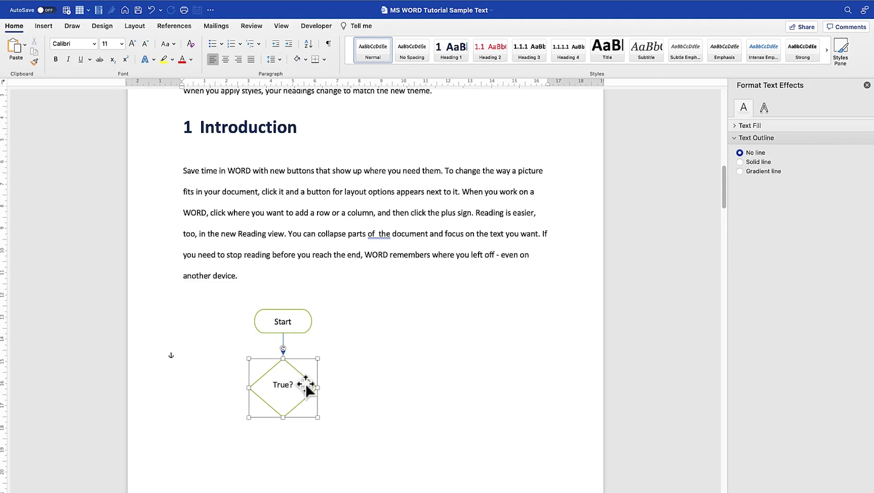
pyautogui.click(57, 42)
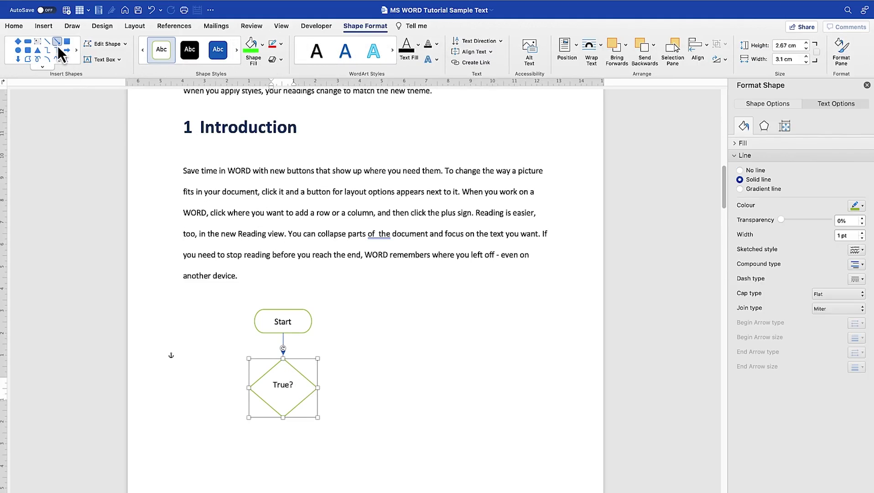
pyautogui.moveTo(321, 389); pyautogui.dragTo(411, 388)
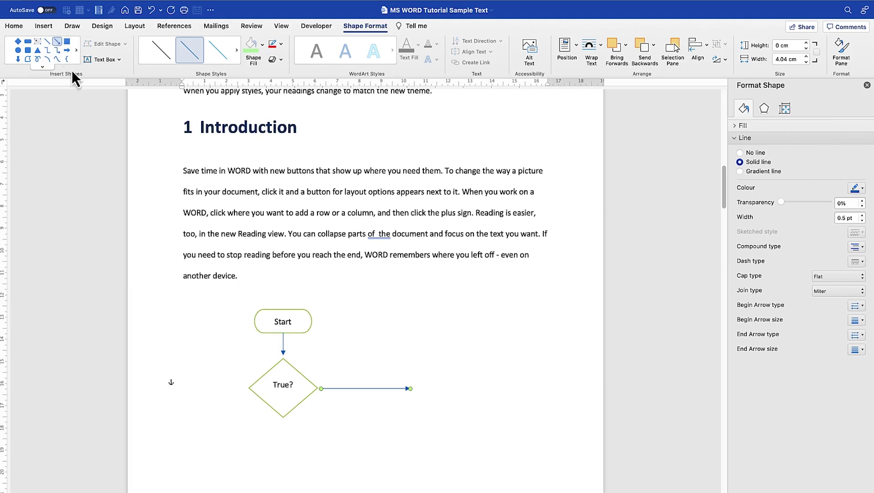
pyautogui.moveTo(285, 423); pyautogui.dragTo(286, 461)
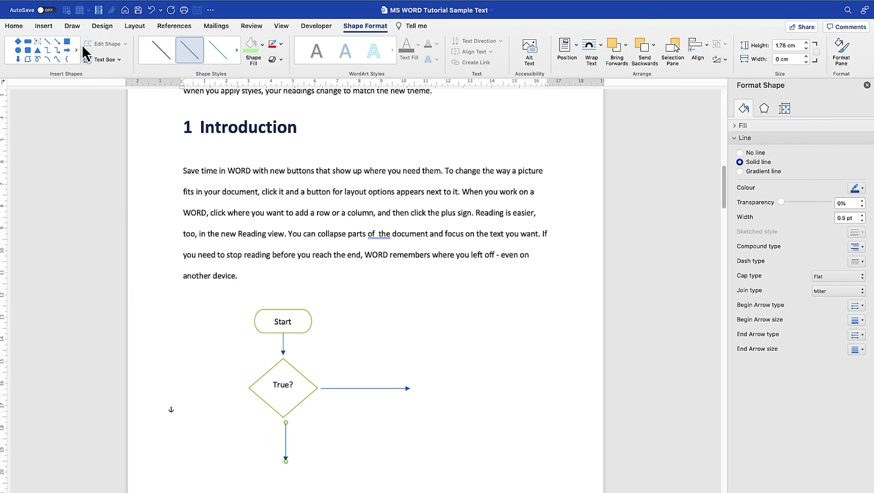
# - Draw a rectangle about 5.9 cm by 1.5 cm below the downward arrow and apply the white-fill, green-outline style
pyautogui.click(57, 41)
pyautogui.moveTo(227, 465); pyautogui.dragTo(359, 490)
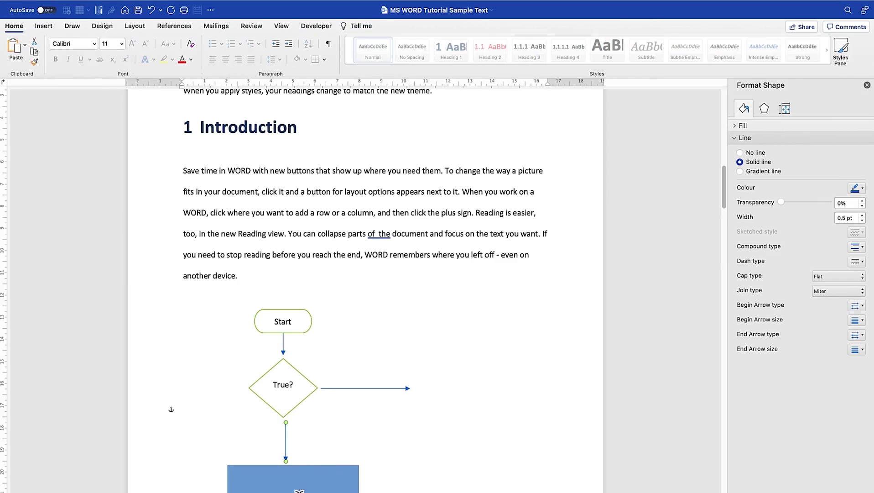
pyautogui.moveTo(298, 492); pyautogui.dragTo(298, 491)
pyautogui.click(162, 54)
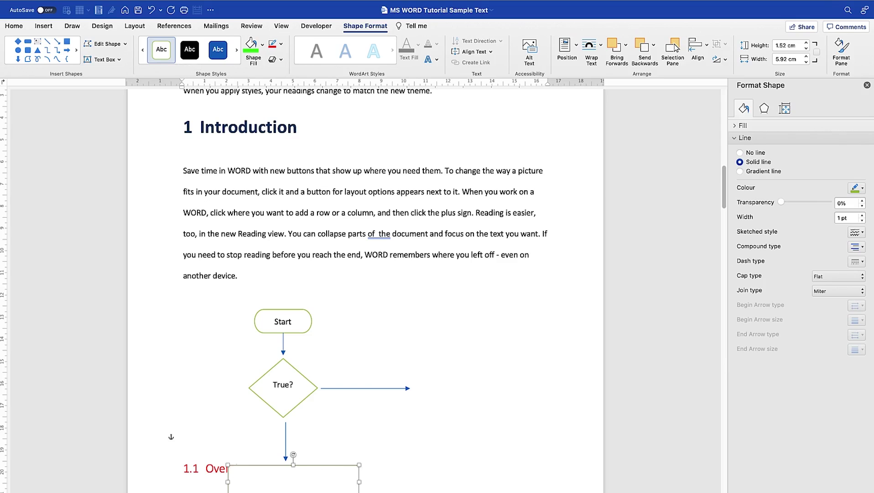
# - Add the text "Calculate Y" to the rectangle below the downward arrow
pyautogui.rightClick(275, 479)
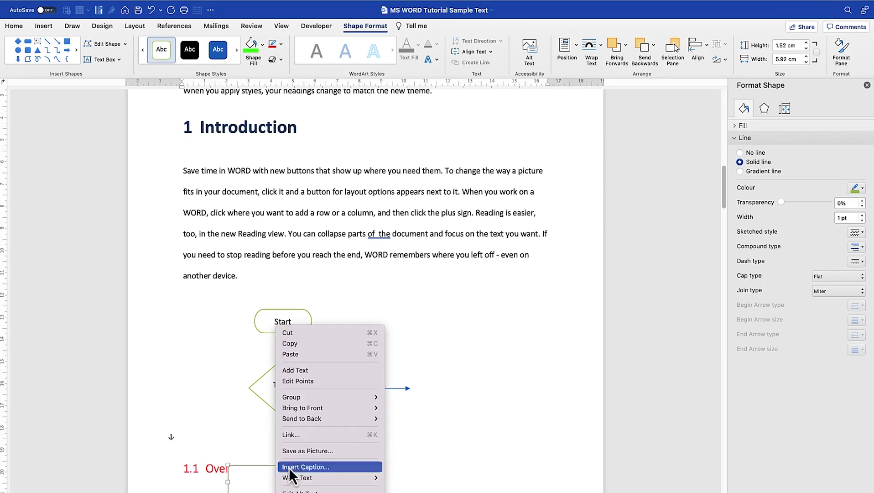
pyautogui.click(298, 368)
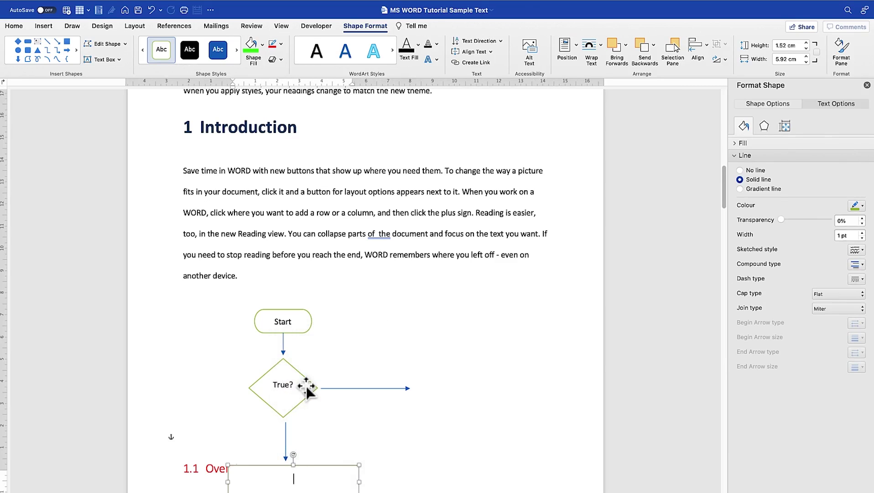
pyautogui.write('Calculate Y')
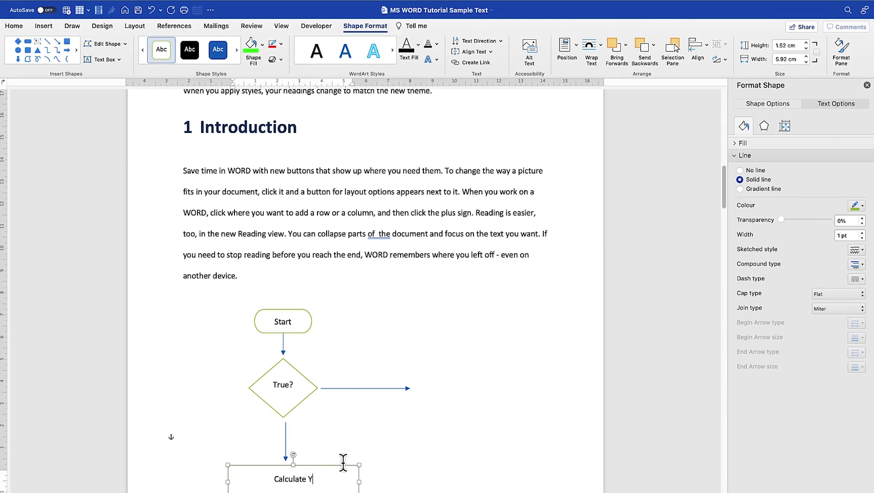
# - Duplicate the Calculate Y rectangle to the end of the horizontal arrow and change the copy's text to "Calculate X"
pyautogui.moveTo(344, 471); pyautogui.dragTo(524, 372)
pyautogui.doubleClick(500, 384)
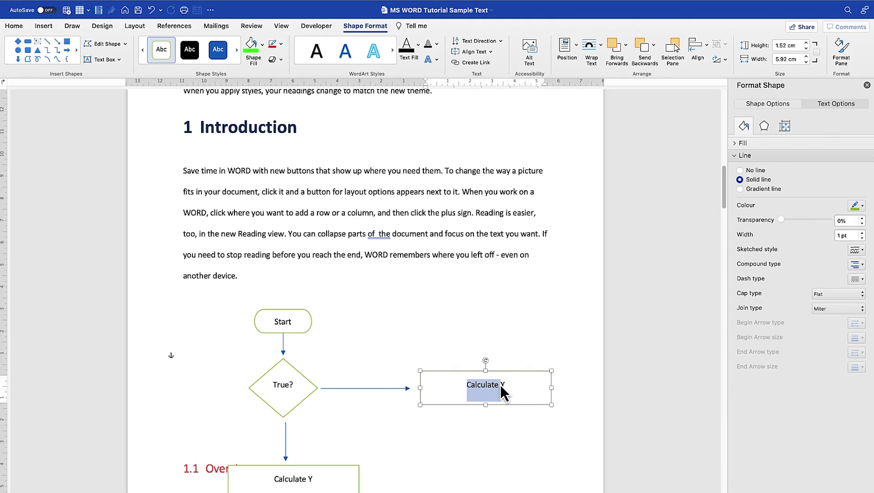
pyautogui.write('Calcu')
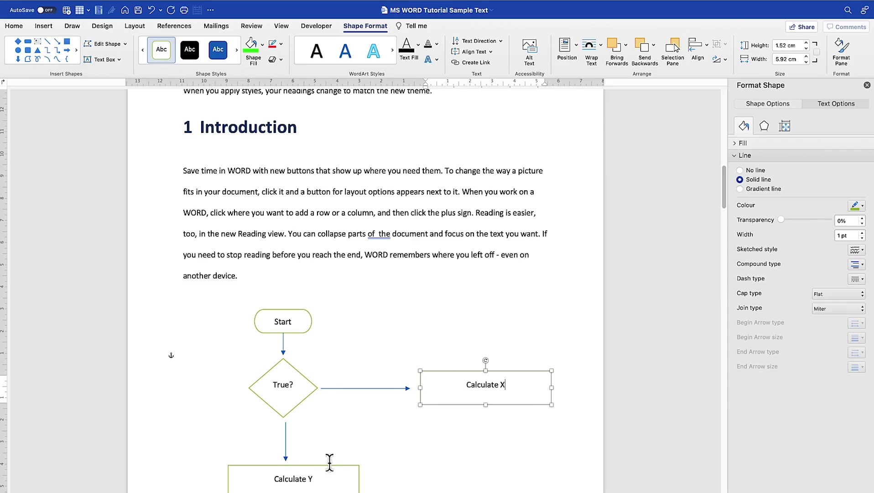
# - Duplicate the downward arrow under the diamond and place the copy directly beneath the Calculate Y rectangle
pyautogui.scroll(-3, 350, 447)
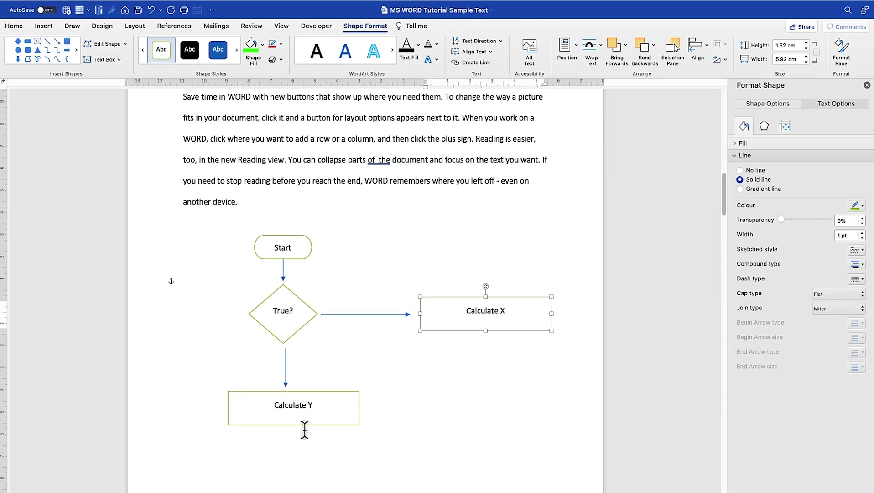
pyautogui.click(287, 369)
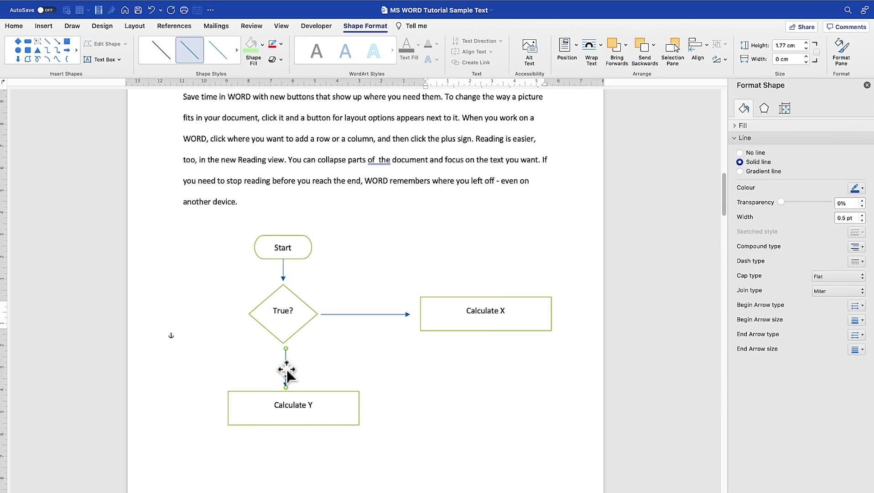
pyautogui.moveTo(287, 368); pyautogui.dragTo(287, 446)
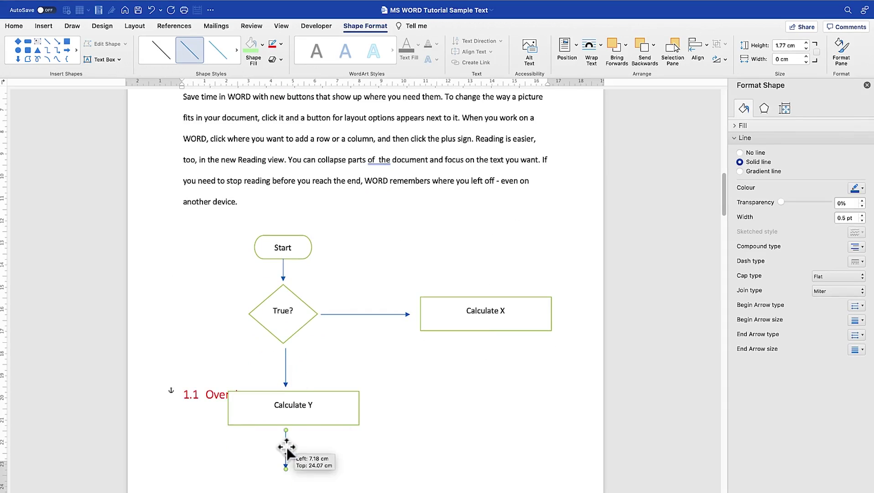
# - Paste a copy of the Calculate Y rectangle below the lowest arrow and change its text to "Find Y"
pyautogui.click(308, 397)
pyautogui.press('super+v')
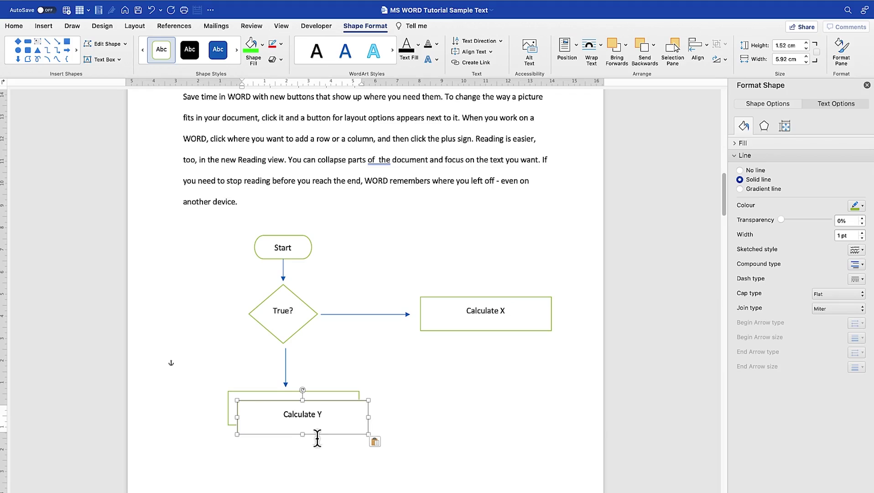
pyautogui.moveTo(317, 438); pyautogui.dragTo(310, 488)
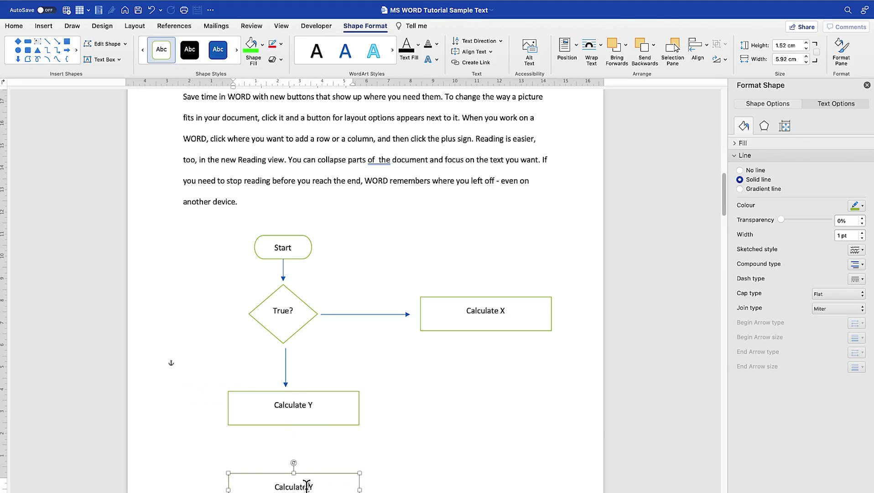
pyautogui.click(307, 486)
pyautogui.tripleClick(291, 458)
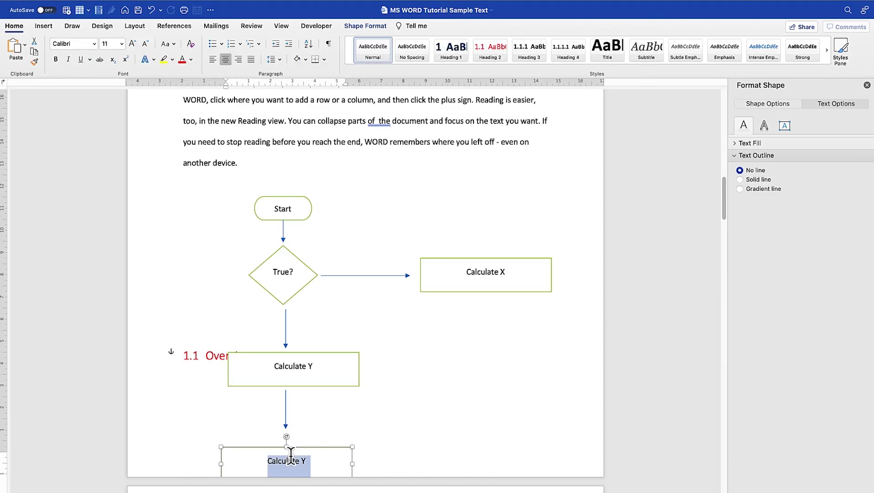
pyautogui.write('Find Y')
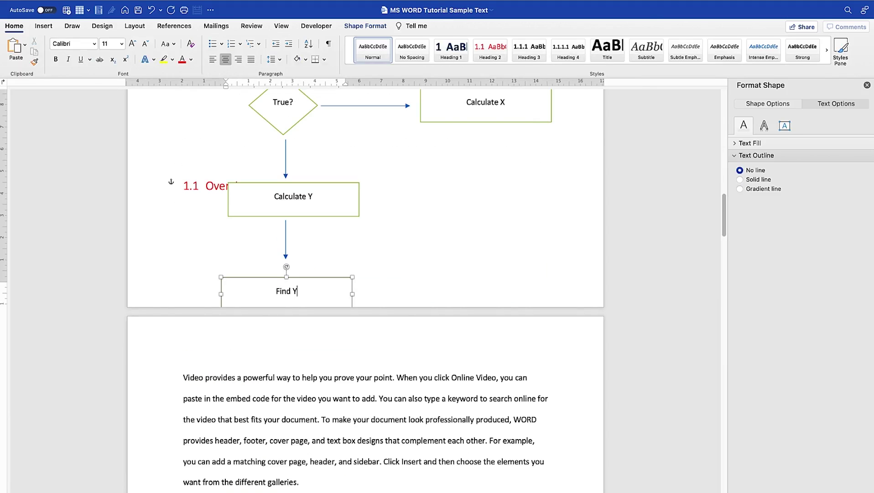
# - Delete the entire body paragraph between the Introduction heading and the flowchart
pyautogui.click(419, 234)
pyautogui.scroll(10, 423, 238)
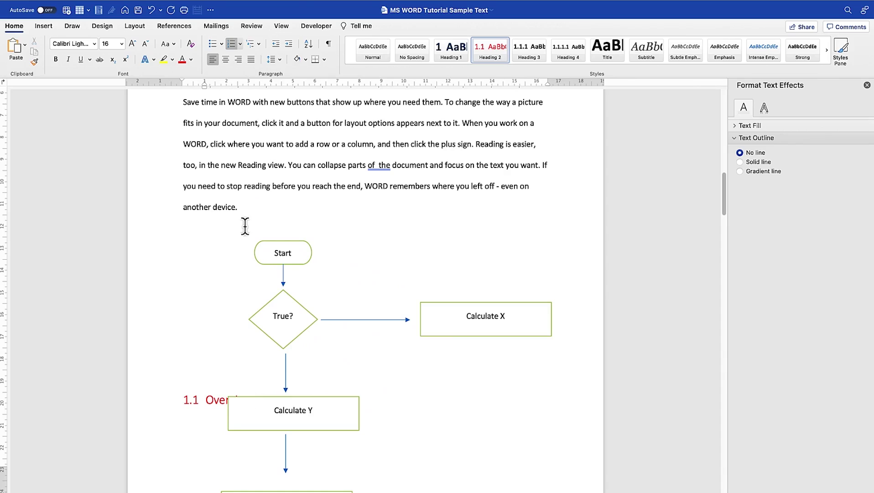
pyautogui.moveTo(252, 212); pyautogui.dragTo(197, 101)
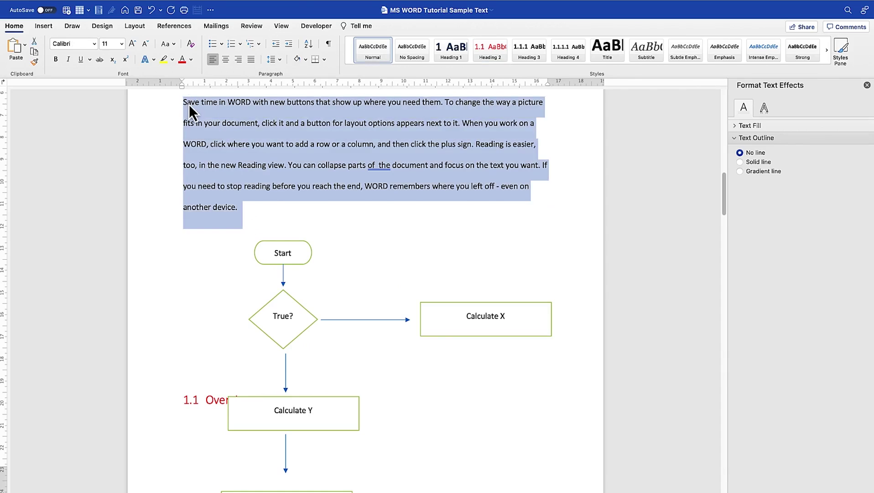
pyautogui.press('Delete')
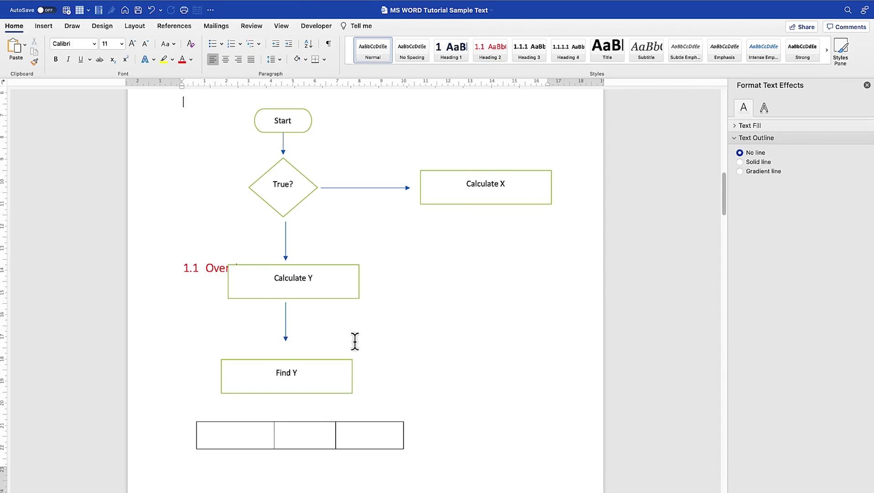
# - Select the Start shape, diamond, arrows, and the Calculate X and Find Y rectangles together, and shift them slightly down and left
pyautogui.scroll(3, 354, 342)
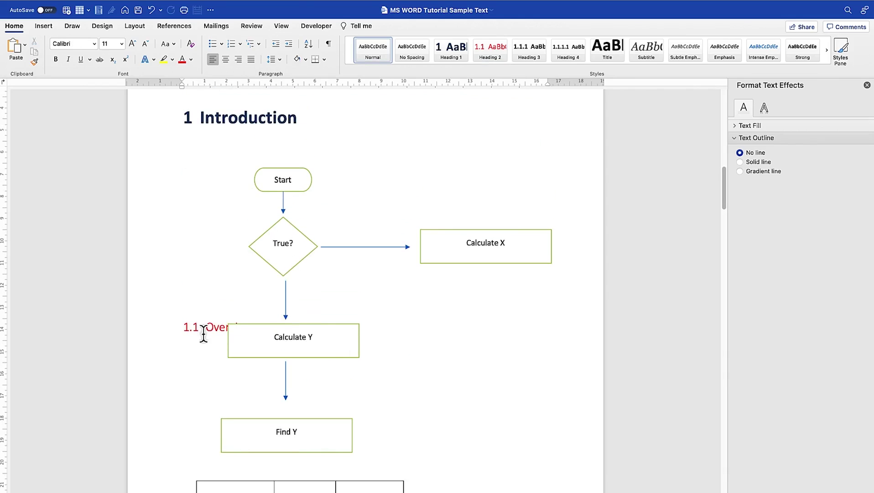
pyautogui.click(267, 178)
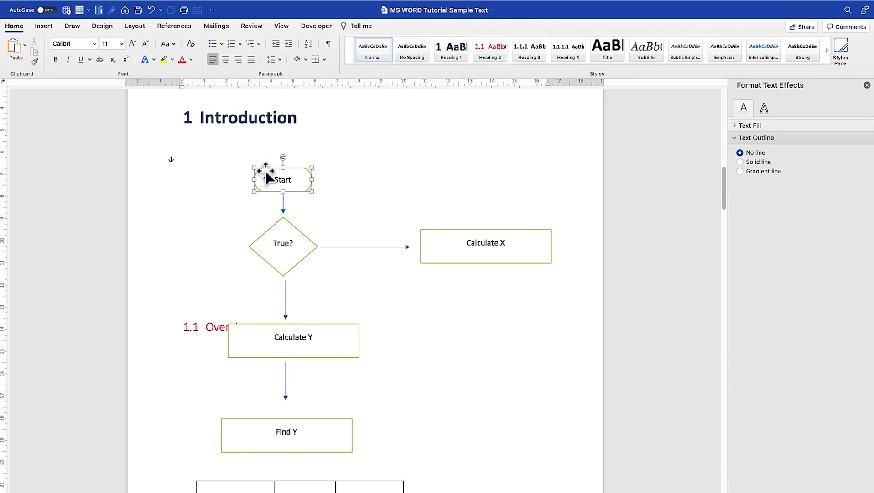
pyautogui.keyDown('shift'); pyautogui.click(284, 197); pyautogui.keyUp('shift')
pyautogui.keyDown('shift'); pyautogui.click(284, 245); pyautogui.keyUp('shift')
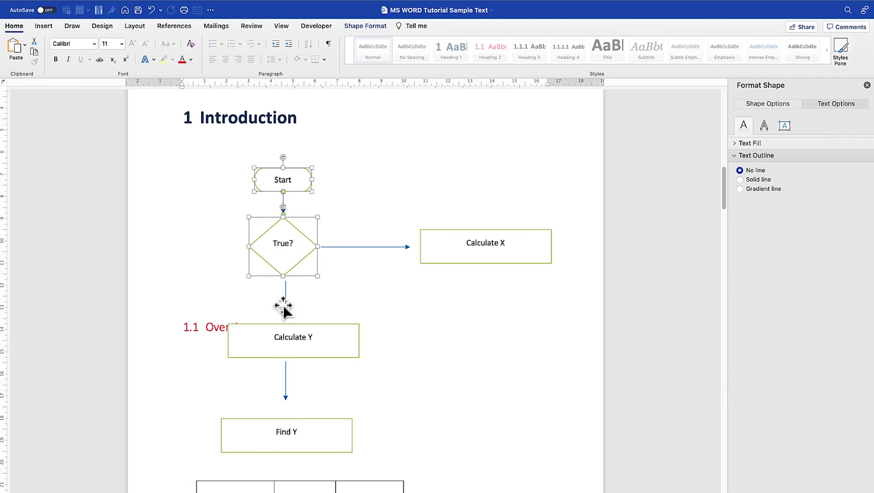
pyautogui.keyDown('shift'); pyautogui.click(286, 306); pyautogui.keyUp('shift')
pyautogui.keyDown('shift'); pyautogui.click(365, 247); pyautogui.keyUp('shift')
pyautogui.keyDown('shift'); pyautogui.click(465, 263); pyautogui.keyUp('shift')
pyautogui.keyDown('shift'); pyautogui.click(285, 393); pyautogui.keyUp('shift')
pyautogui.keyDown('shift'); pyautogui.click(294, 421); pyautogui.keyUp('shift')
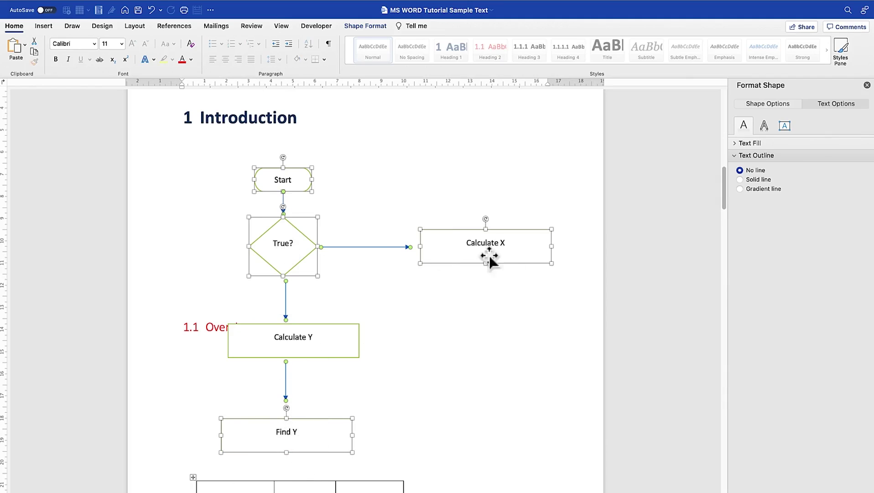
pyautogui.moveTo(532, 231); pyautogui.dragTo(516, 242)
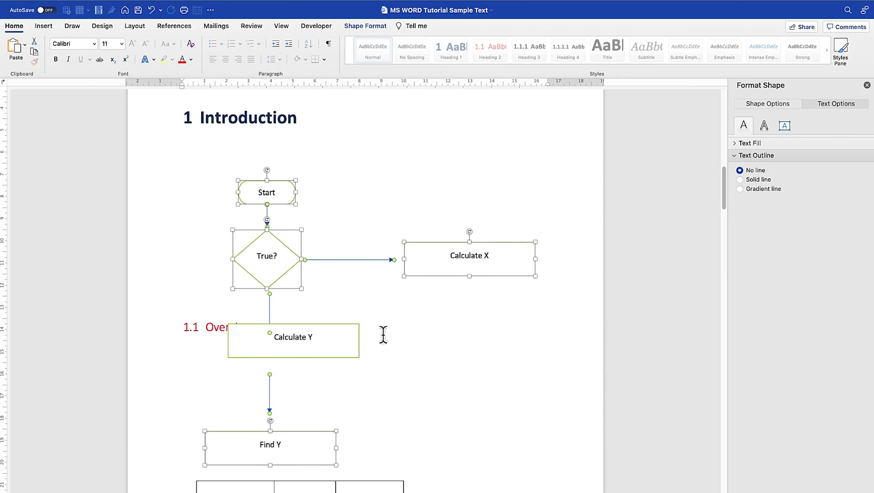
# - Add the Calculate Y rectangle to the selection, group all flowchart shapes, and reposition the group below the Introduction heading
pyautogui.keyDown('shift'); pyautogui.click(333, 328); pyautogui.keyUp('shift')
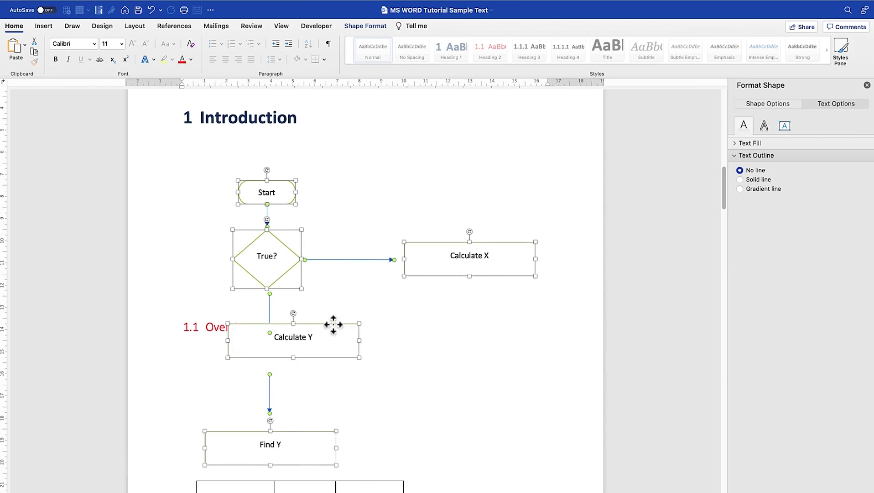
pyautogui.moveTo(333, 327); pyautogui.dragTo(390, 289)
pyautogui.rightClick(390, 289)
pyautogui.moveTo(436, 331)
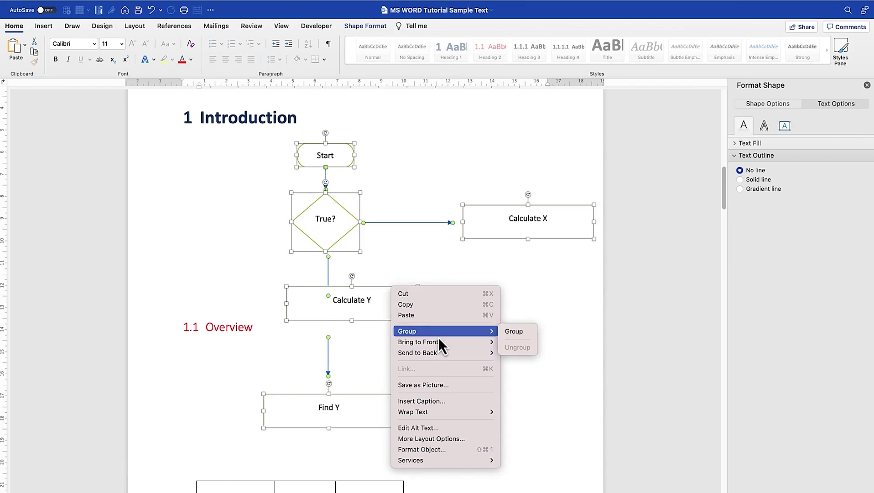
pyautogui.click(518, 327)
pyautogui.click(210, 223)
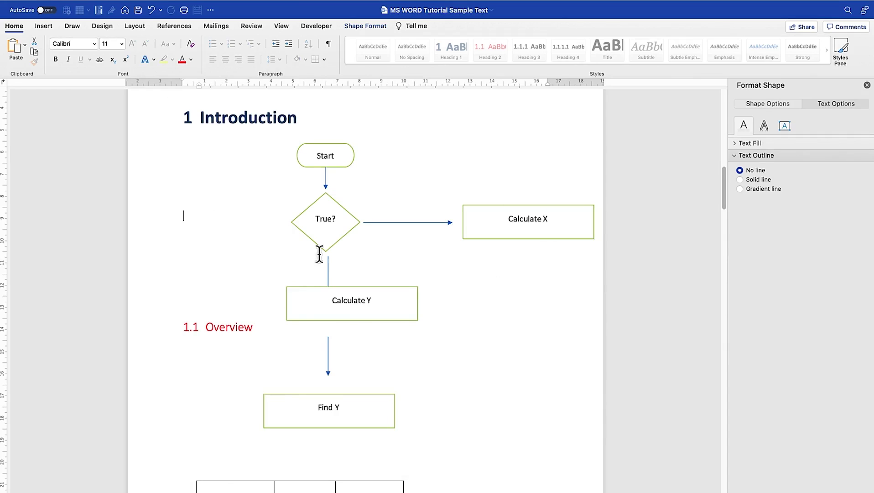
pyautogui.moveTo(341, 234); pyautogui.dragTo(314, 249)
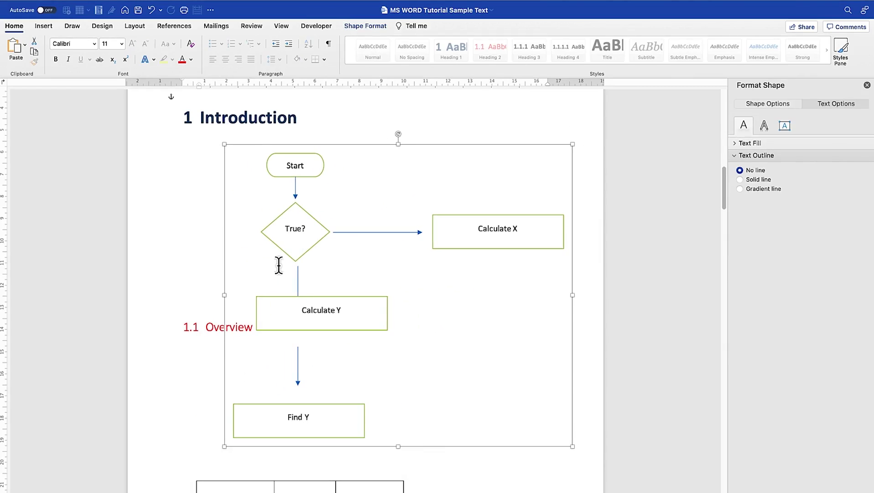
# - Cut the grouped flowchart and paste it into two new blank lines below the paragraph of section 1.2
pyautogui.press('Delete')
pyautogui.scroll(-15, 291, 388)
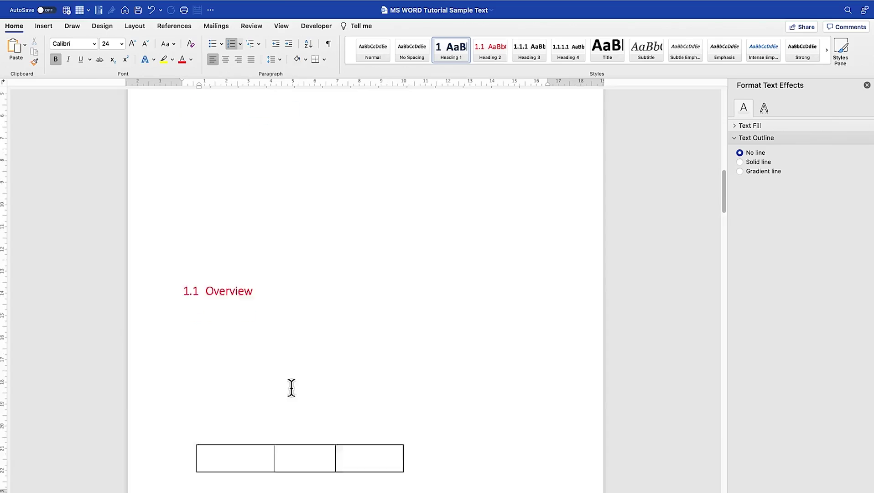
pyautogui.scroll(-15, 297, 370)
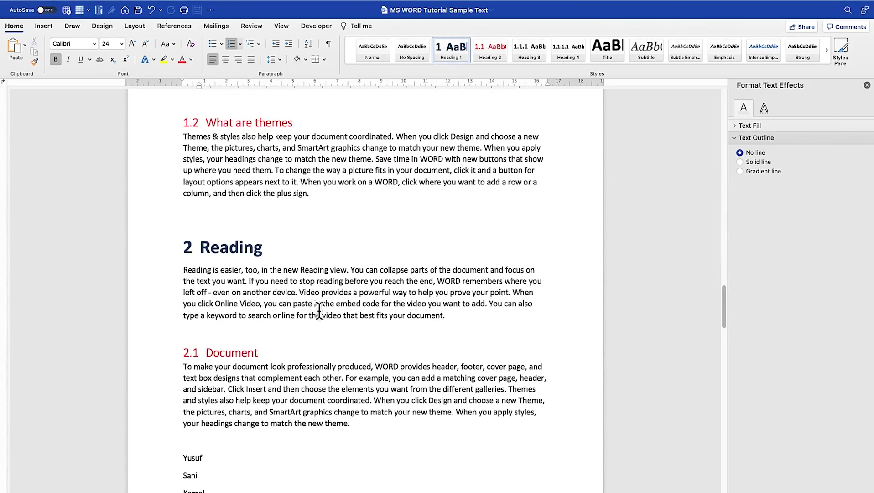
pyautogui.click(340, 202)
pyautogui.press('Return')
pyautogui.press('Return')
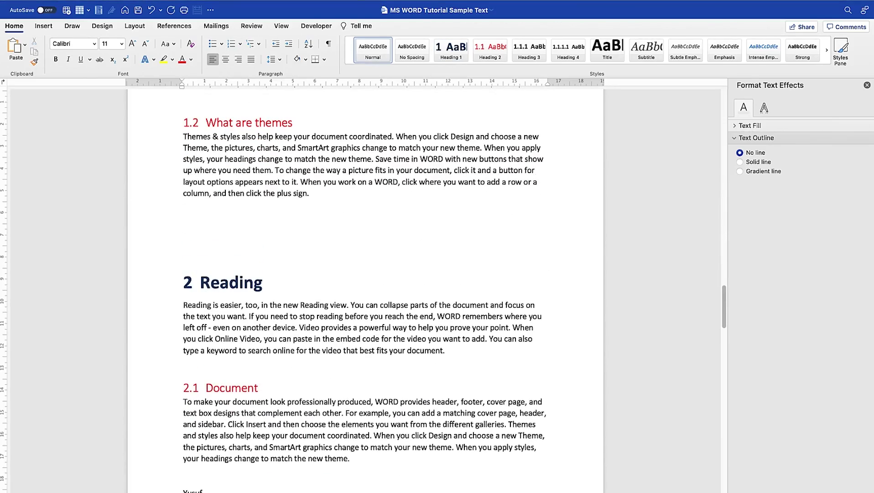
pyautogui.press('super+v')
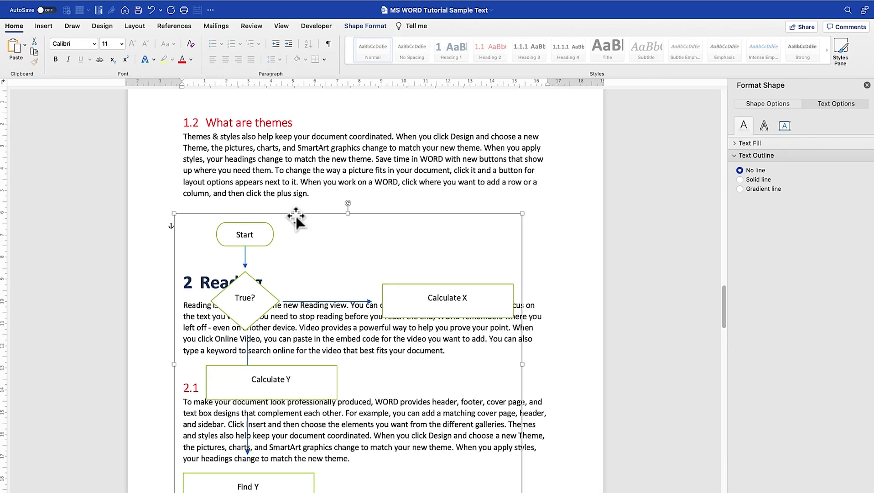
pyautogui.press('super+v')
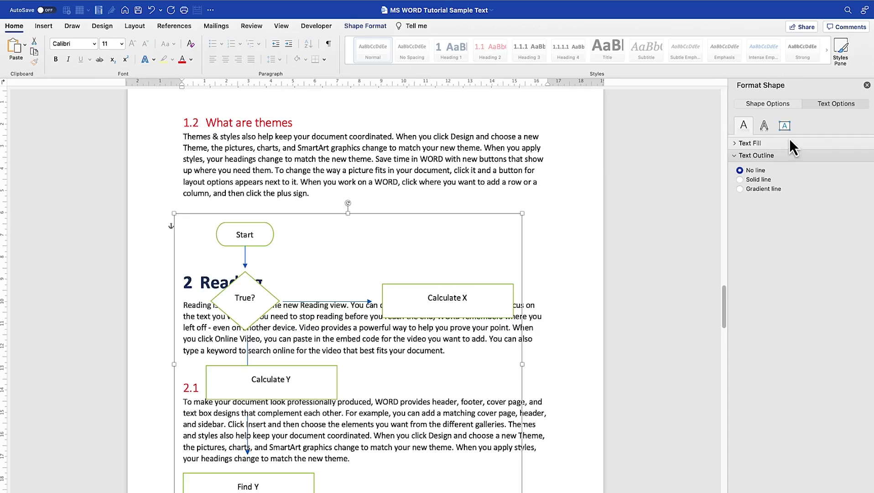
# - Position the flowchart beneath the section 1.2 paragraph with text flowing above and below it, and scale it down slightly
pyautogui.click(253, 427)
pyautogui.moveTo(245, 407); pyautogui.dragTo(290, 200)
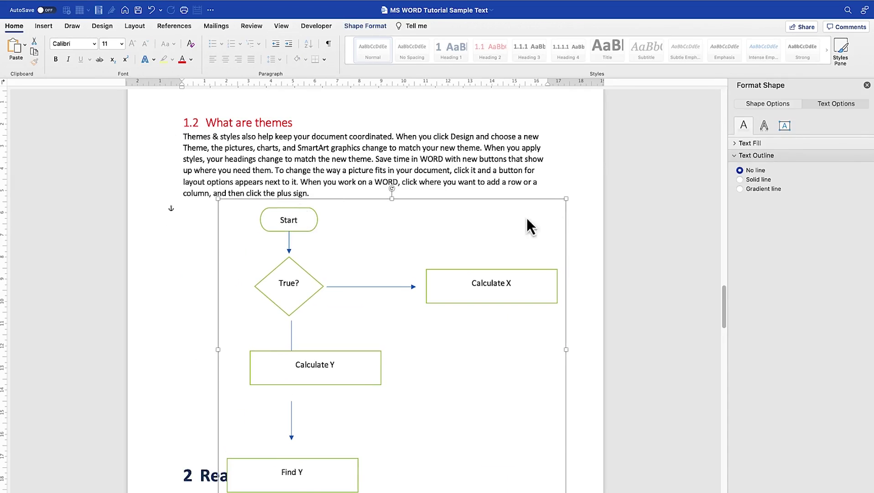
pyautogui.moveTo(566, 200); pyautogui.dragTo(543, 227)
# - Move the flowchart group up and shrink it further to fit above the Reading heading
pyautogui.click(379, 313)
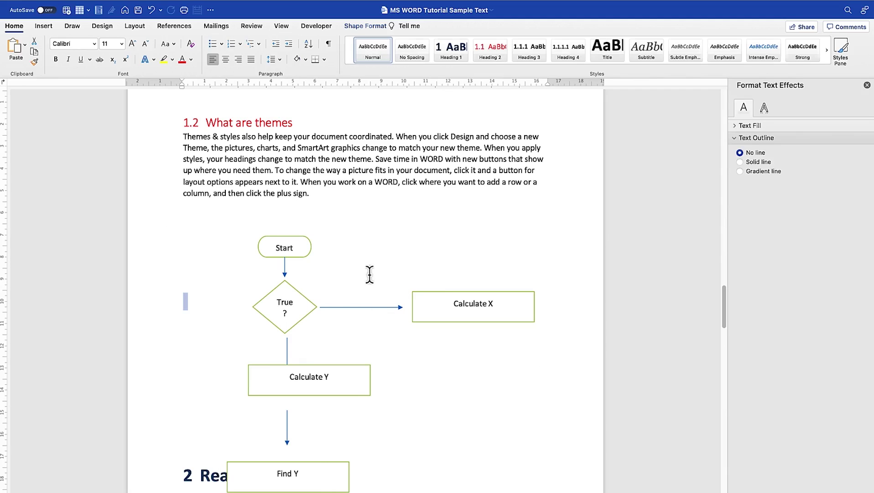
pyautogui.click(283, 259)
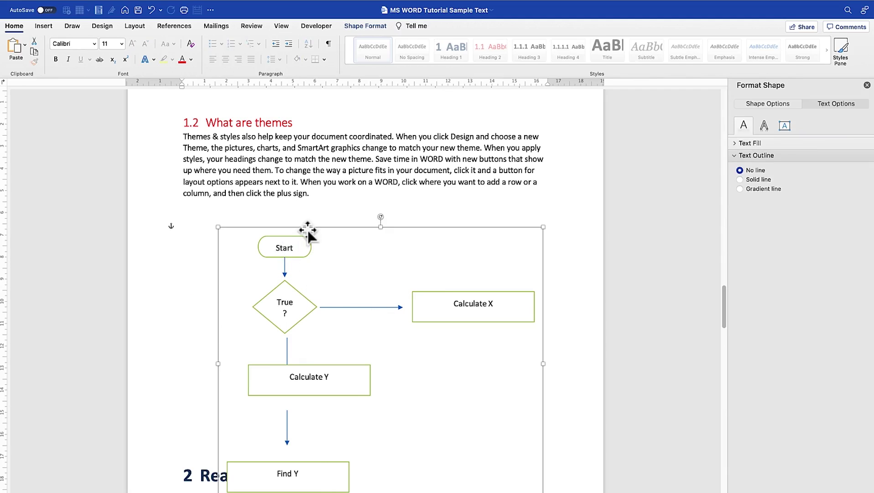
pyautogui.moveTo(312, 228); pyautogui.dragTo(321, 193)
pyautogui.moveTo(553, 463); pyautogui.dragTo(538, 434)
# - Ungroup the flowchart into its separate shapes and arrows
pyautogui.click(180, 242)
pyautogui.click(302, 226)
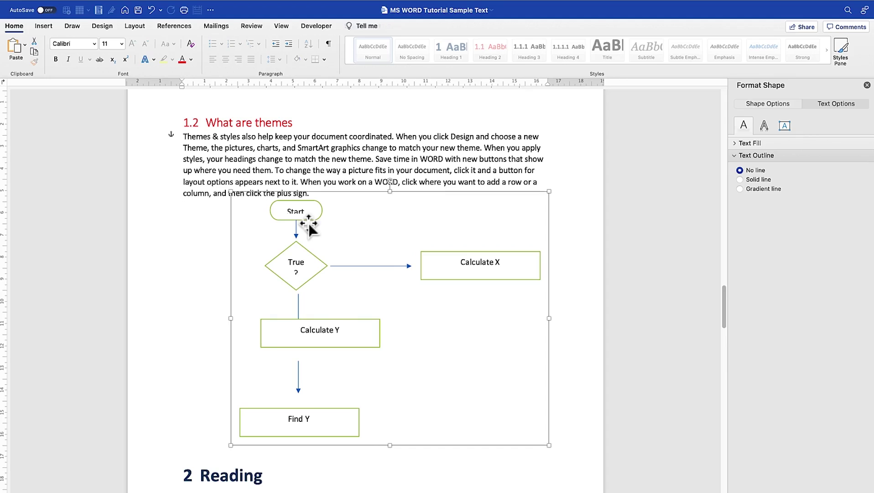
pyautogui.rightClick(309, 222)
pyautogui.moveTo(325, 269)
pyautogui.click(424, 282)
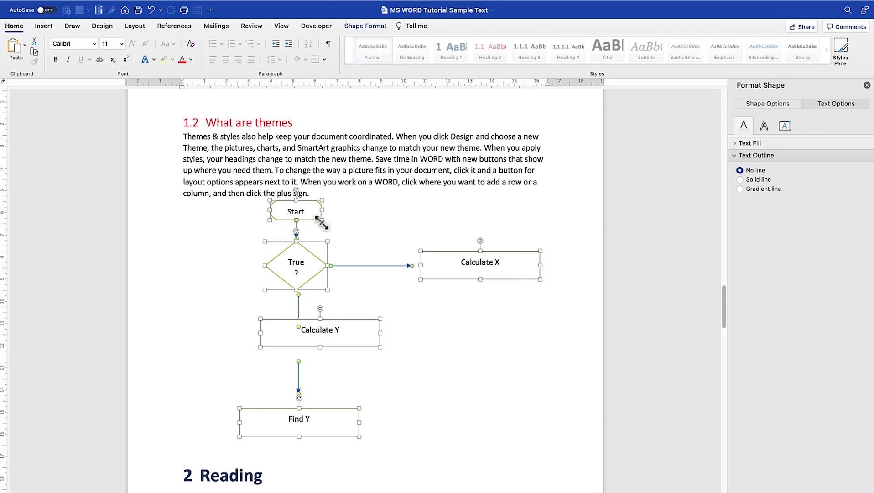
# - Enlarge the Start shape slightly so its whole label fits, and select the arrow beneath it
pyautogui.click(390, 230)
pyautogui.click(320, 221)
pyautogui.moveTo(324, 224); pyautogui.dragTo(328, 228)
pyautogui.click(294, 236)
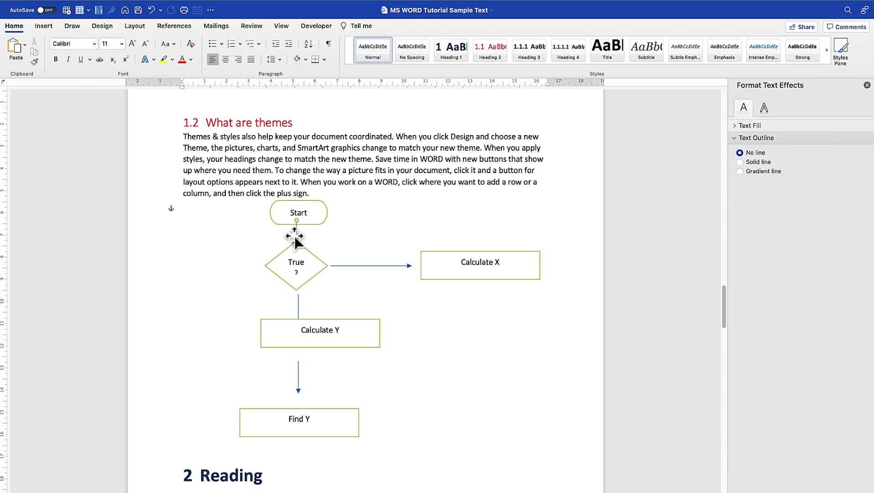
# - Shift the arrow beneath Start down and enlarge the decision diamond so its "True?" label fits on one line
pyautogui.click(296, 233)
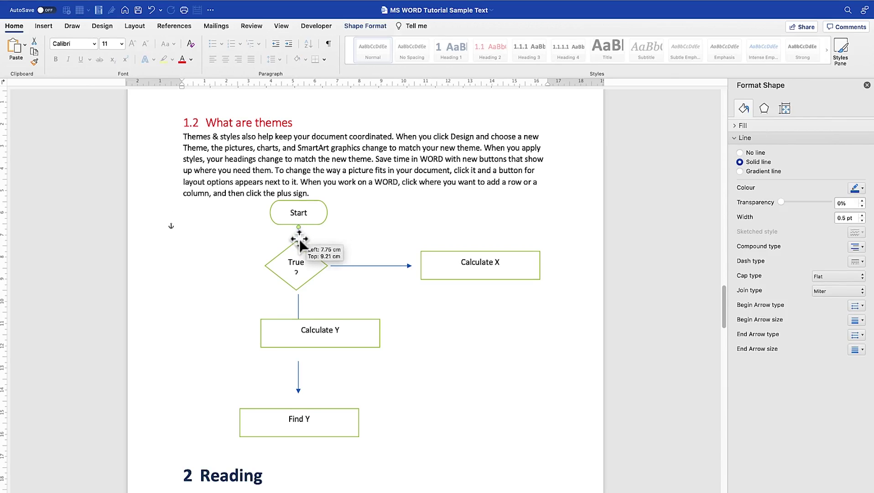
pyautogui.click(304, 259)
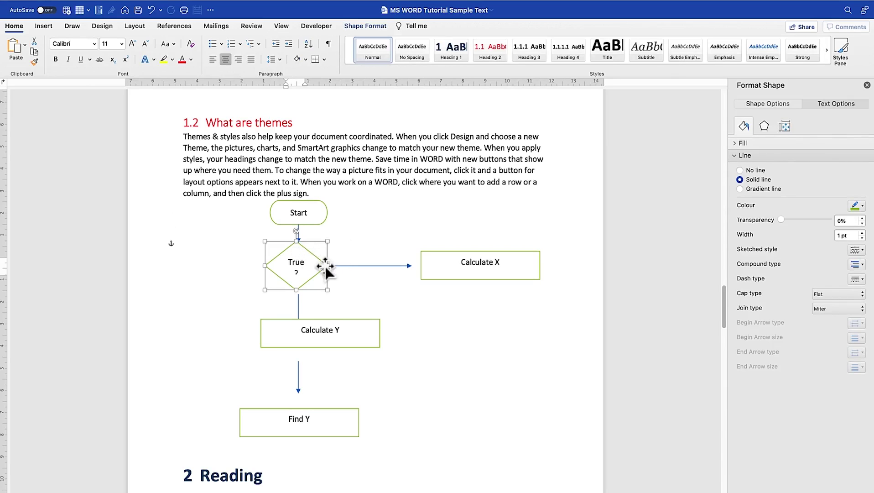
pyautogui.moveTo(327, 265); pyautogui.dragTo(312, 283)
pyautogui.click(385, 274)
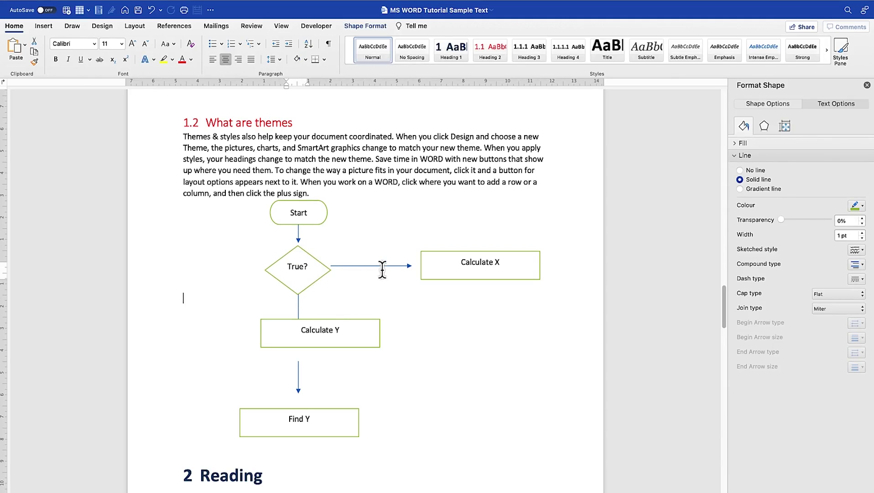
# - Move the Calculate Y box beneath the diamond's downward arrow and shift the arrow toward Calculate X slightly right
pyautogui.click(383, 273)
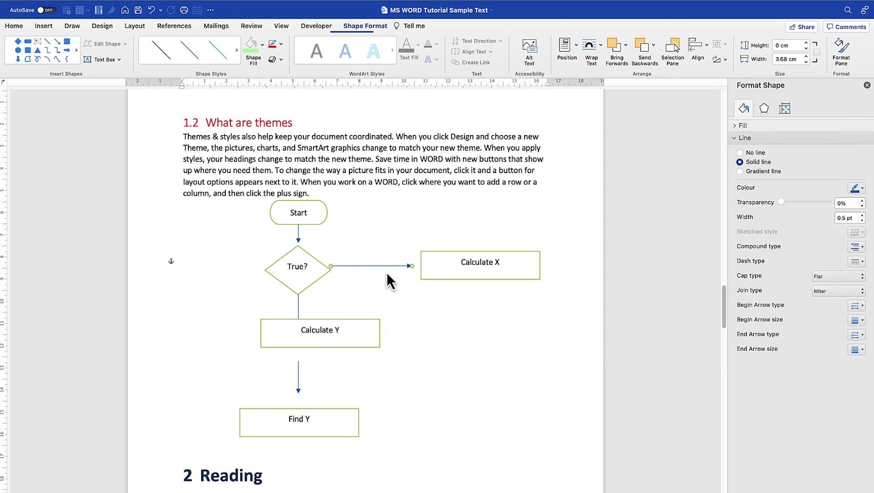
pyautogui.moveTo(307, 319); pyautogui.dragTo(293, 327)
pyautogui.click(408, 267)
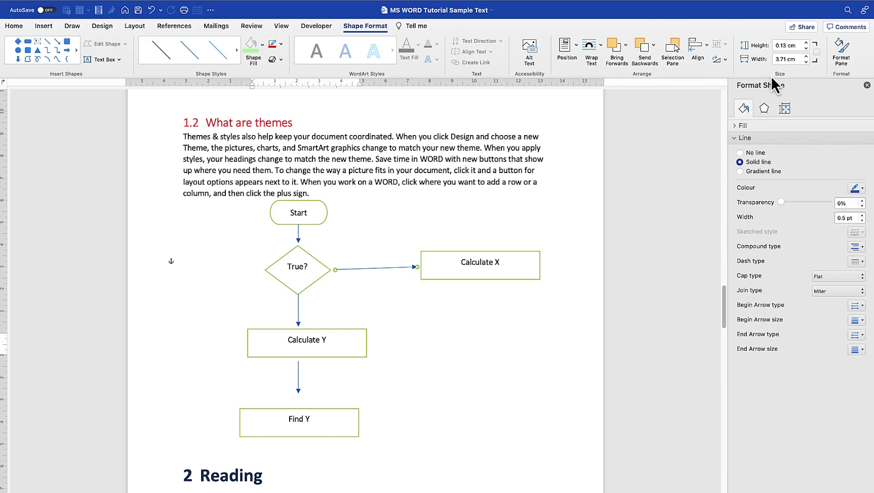
# - Straighten the arrow toward Calculate X by setting its height to 0 cm, and lower it level with the diamond's corner
pyautogui.doubleClick(786, 46)
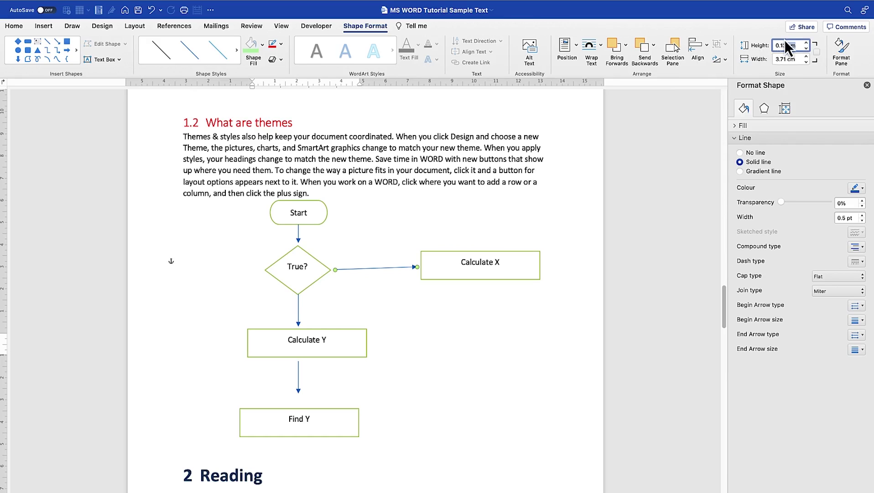
pyautogui.press('Return')
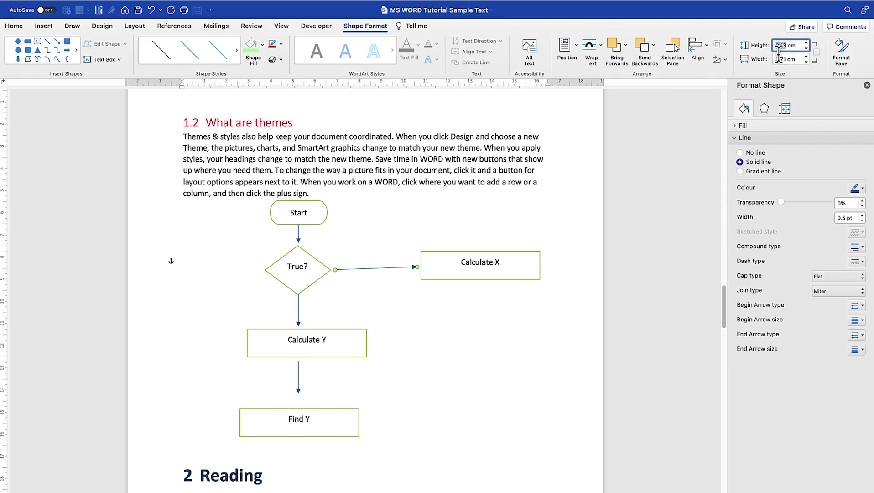
pyautogui.write('0')
pyautogui.press('Return')
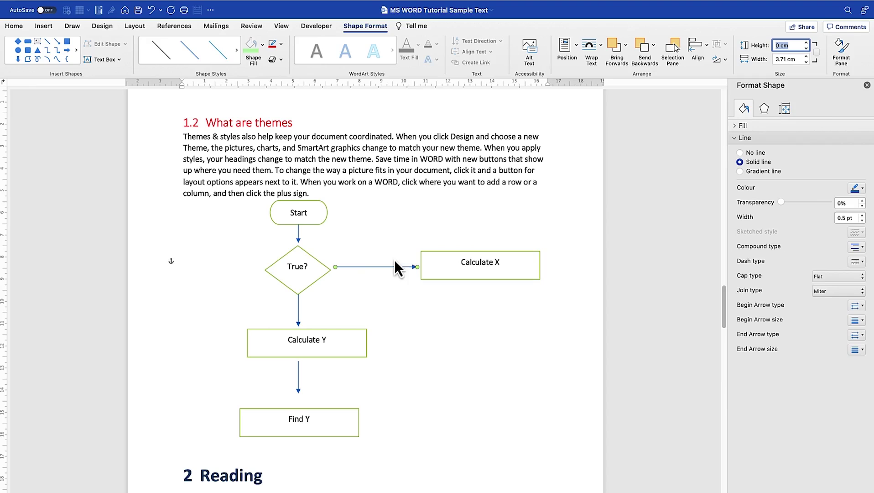
pyautogui.moveTo(392, 267); pyautogui.dragTo(390, 272)
pyautogui.click(378, 199)
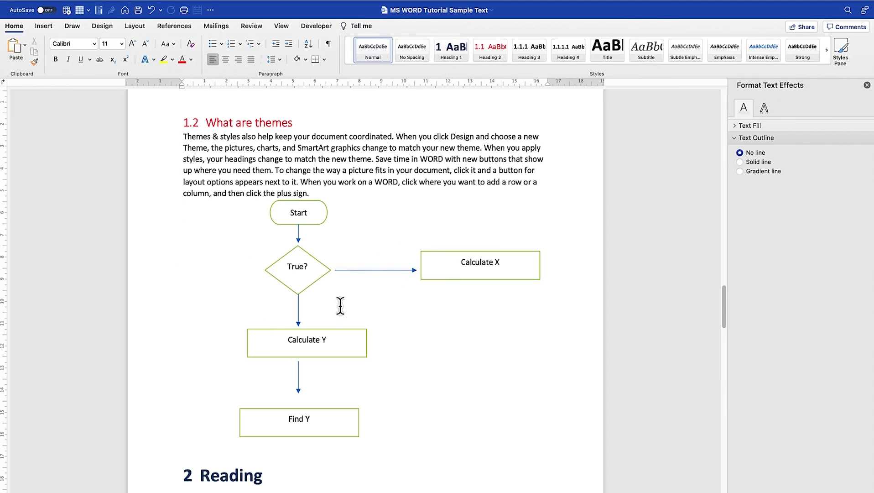
# - Move the Find Y box up so it sits just under the arrow from Calculate Y
pyautogui.click(325, 279)
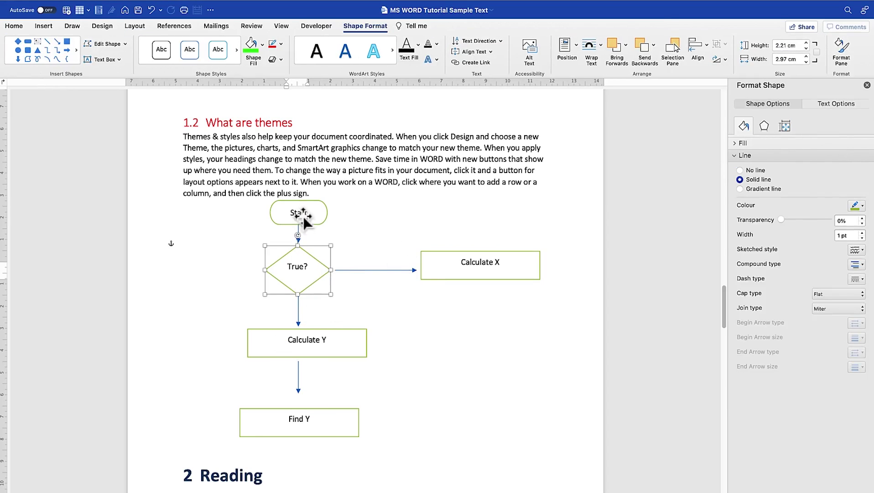
pyautogui.click(324, 415)
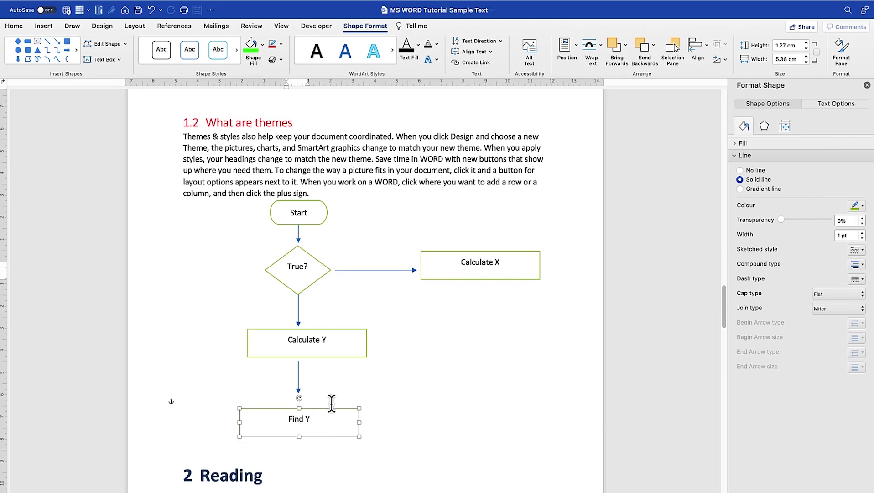
pyautogui.moveTo(327, 396); pyautogui.dragTo(324, 385)
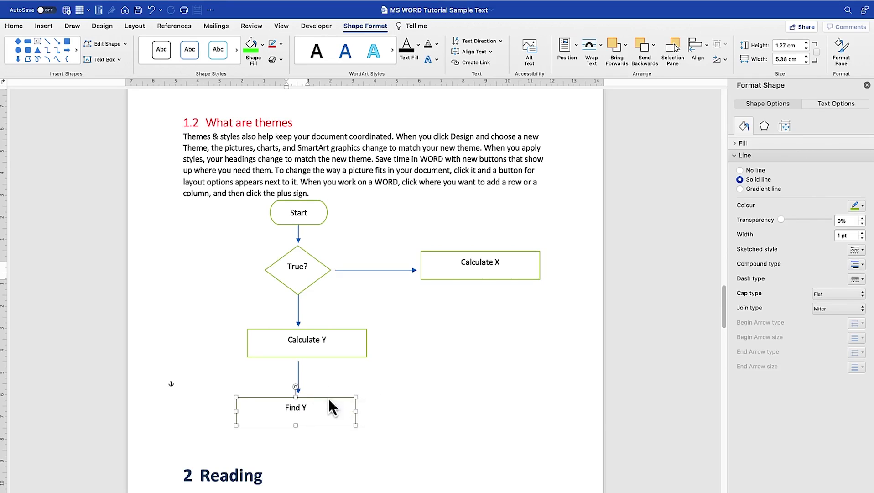
# - Add an arrow about 2.4 cm long pointing right from the Find Y box
pyautogui.click(365, 394)
pyautogui.press('super+z')
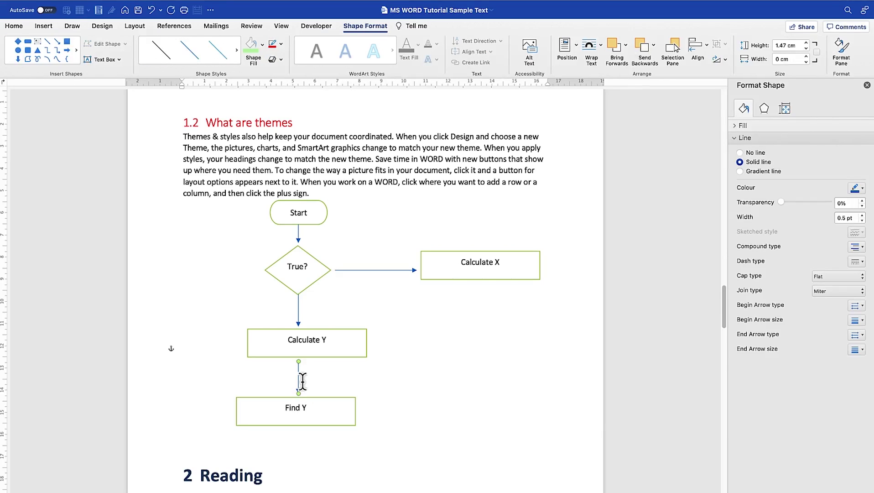
pyautogui.moveTo(309, 384); pyautogui.dragTo(410, 408)
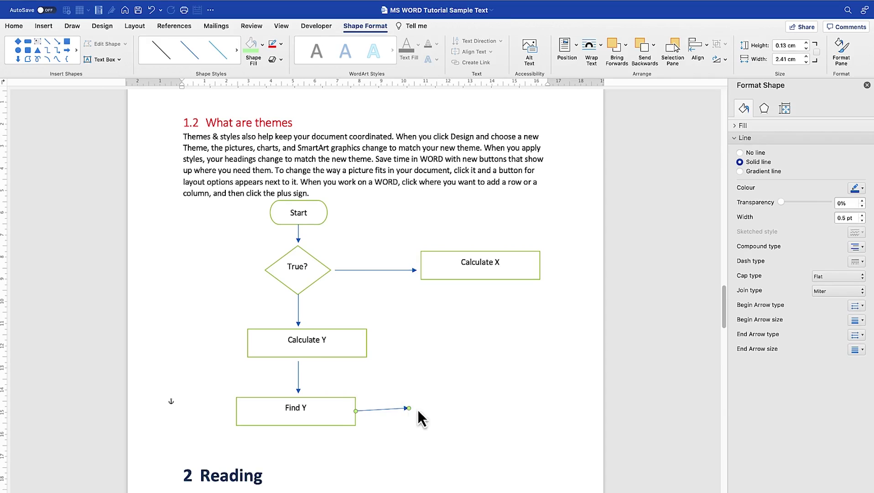
# - Duplicate the Start shape to the tip of the arrow leaving Find Y and label the copy "End"
pyautogui.click(492, 279)
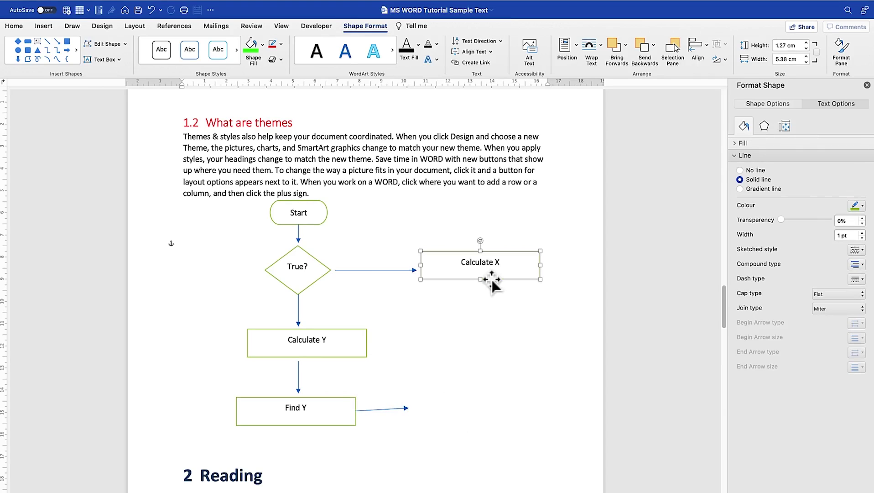
pyautogui.moveTo(492, 279)
pyautogui.mouseDown()
pyautogui.moveTo(490, 293)
pyautogui.moveTo(492, 280)
pyautogui.mouseUp()
pyautogui.click(456, 410)
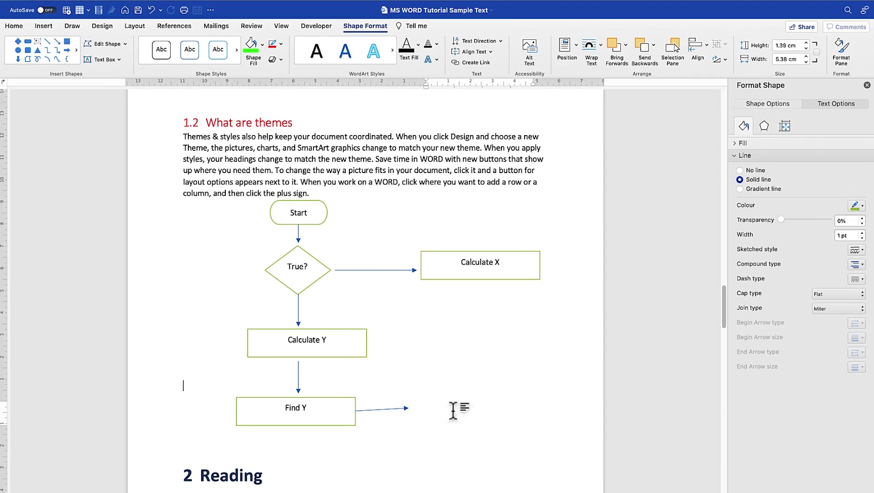
pyautogui.click(313, 224)
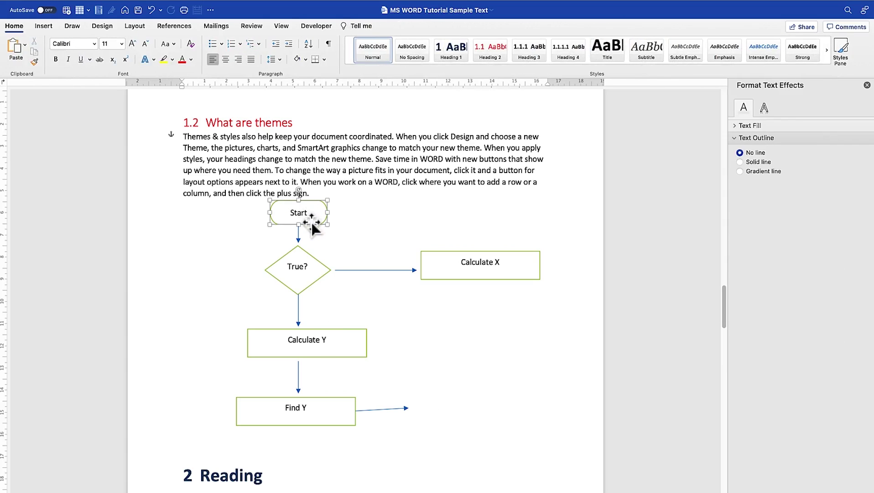
pyautogui.moveTo(313, 227); pyautogui.dragTo(450, 424)
pyautogui.doubleClick(442, 409)
pyautogui.write('End')
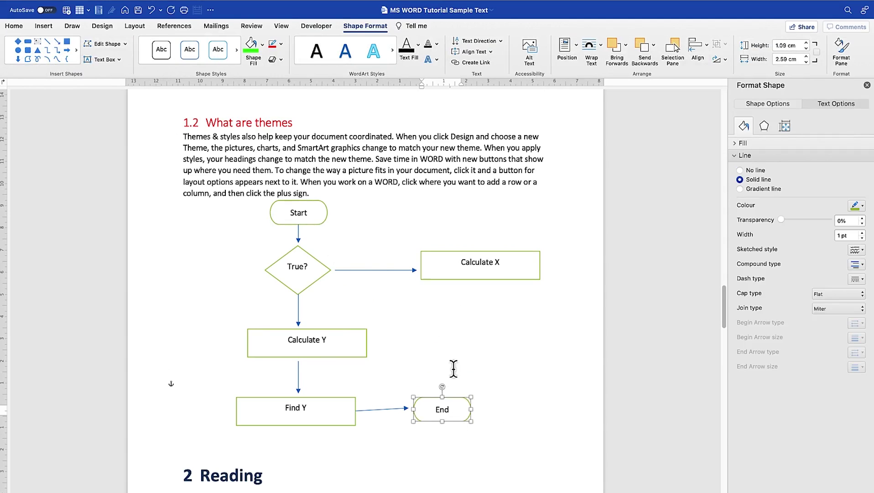
pyautogui.click(321, 239)
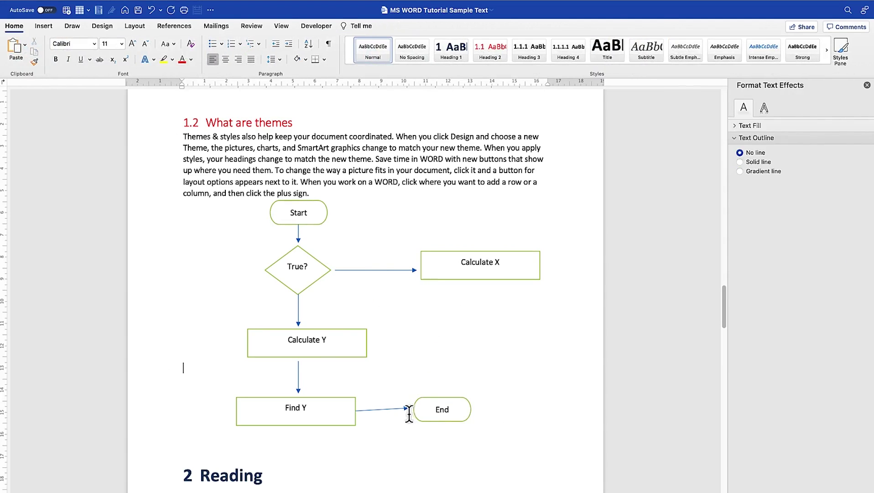
# - Straighten the arrow between Find Y and End by setting its height to 0 cm
pyautogui.click(395, 408)
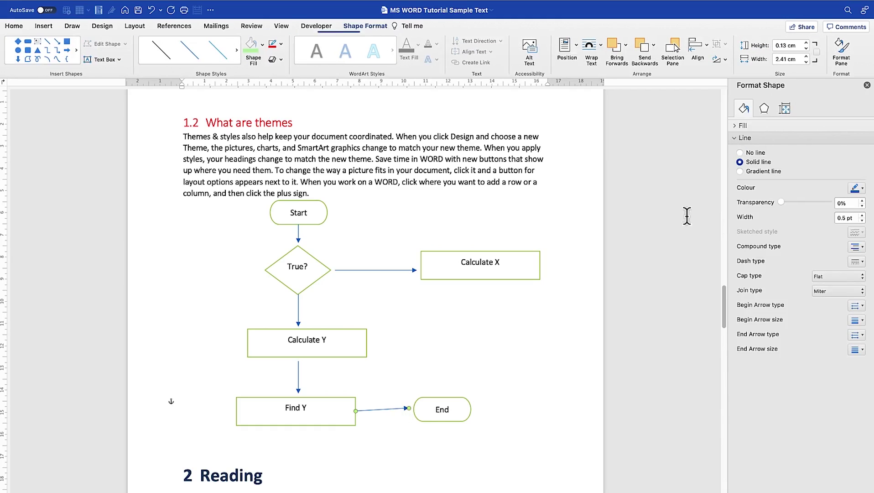
pyautogui.click(785, 46)
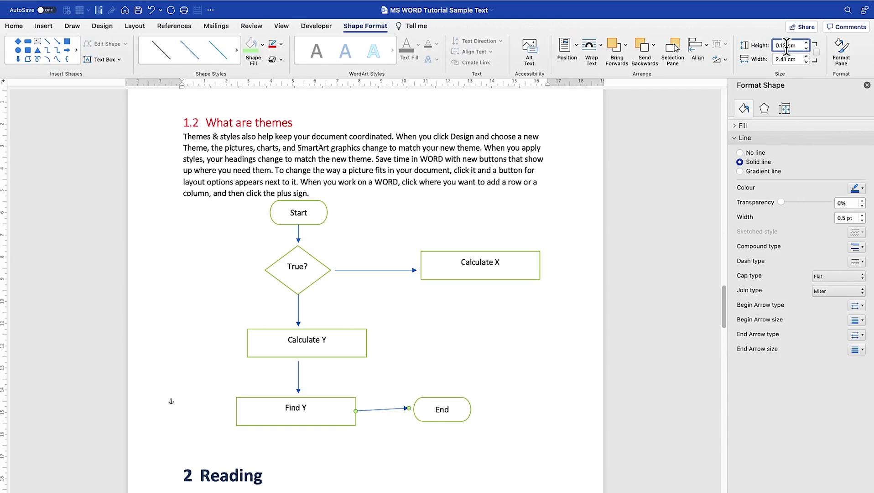
pyautogui.write('0')
pyautogui.press('Return')
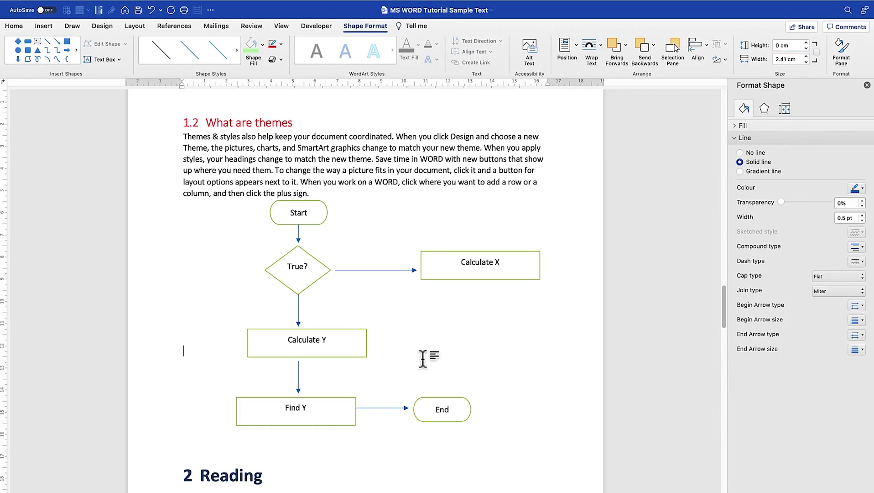
pyautogui.click(370, 220)
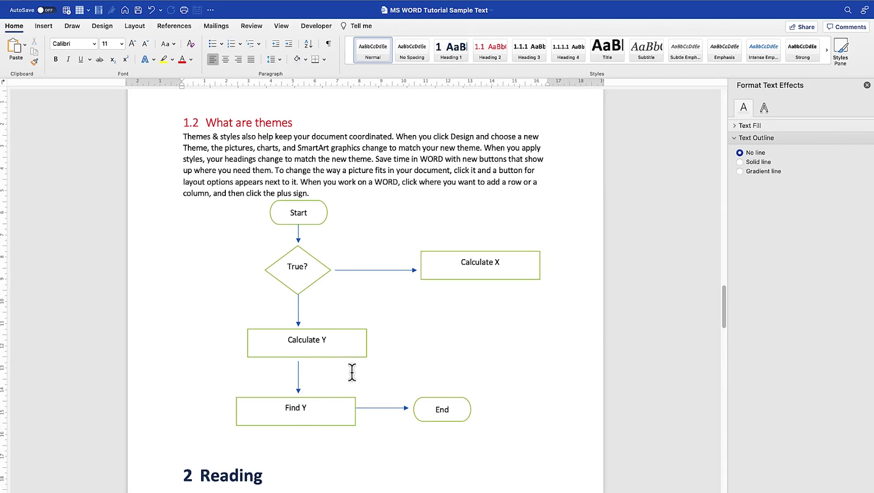
# - Draw an arc about 5.5 cm by 1.6 cm, rotate it nearly horizontal and place it over the section 1.2 paragraph
pyautogui.scroll(2, 358, 367)
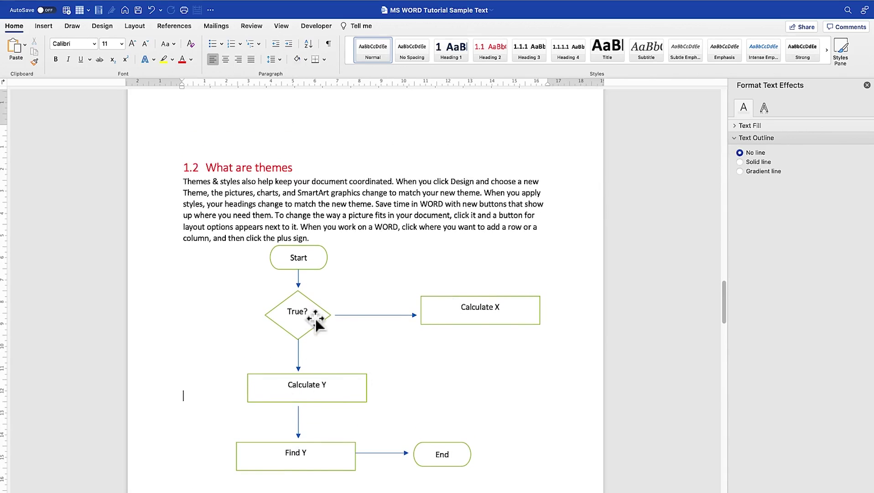
pyautogui.click(73, 29)
pyautogui.click(44, 28)
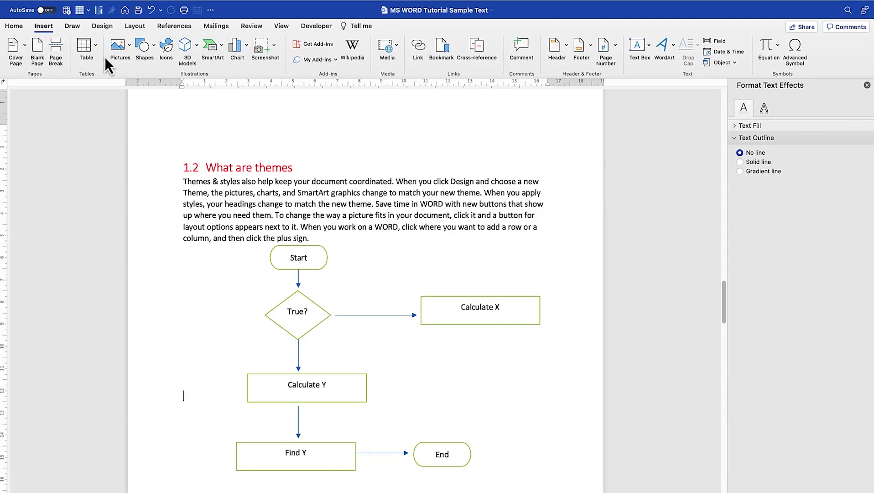
pyautogui.click(153, 46)
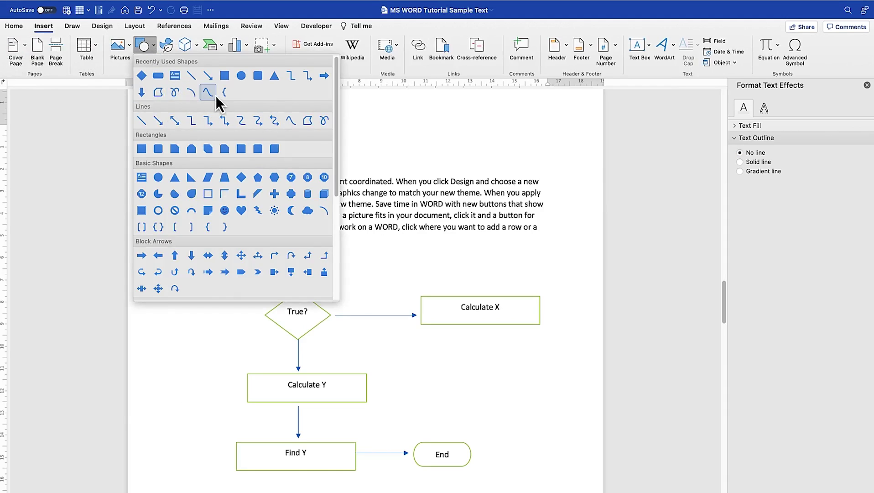
pyautogui.click(195, 96)
pyautogui.moveTo(403, 254)
pyautogui.mouseDown()
pyautogui.moveTo(485, 240)
pyautogui.moveTo(483, 364)
pyautogui.moveTo(511, 431)
pyautogui.moveTo(411, 359)
pyautogui.moveTo(366, 377)
pyautogui.mouseUp()
pyautogui.moveTo(428, 313)
pyautogui.mouseDown()
pyautogui.moveTo(396, 273)
pyautogui.moveTo(455, 183)
pyautogui.moveTo(393, 162)
pyautogui.mouseUp()
pyautogui.moveTo(373, 122); pyautogui.dragTo(497, 201)
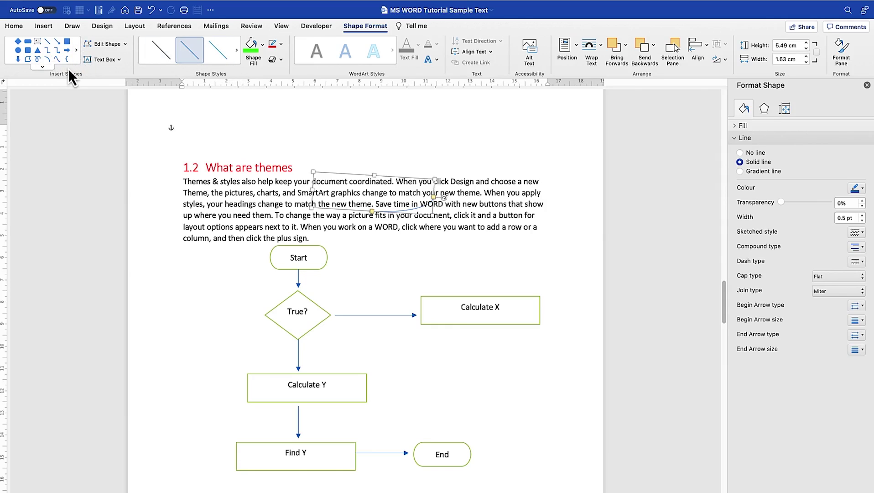
# - Draw a looping Freeform line about 8.3 cm high and 10.1 cm wide across the flowchart
pyautogui.click(42, 66)
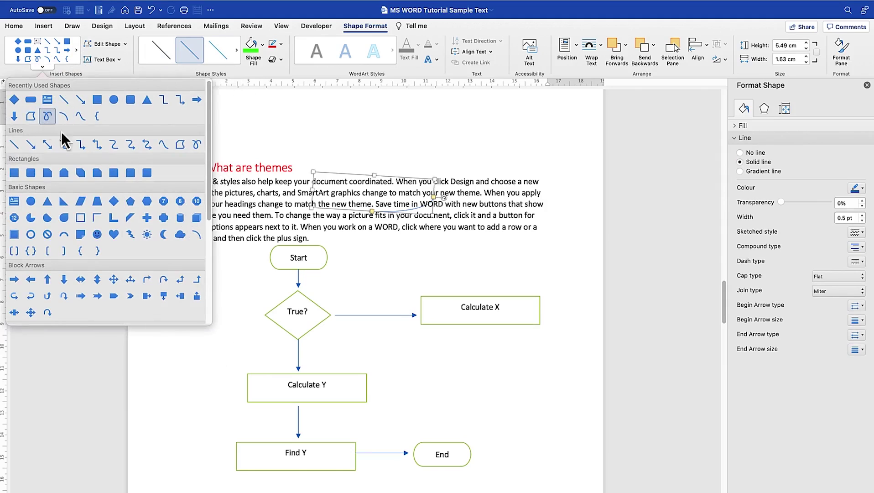
pyautogui.click(30, 116)
pyautogui.click(394, 363)
pyautogui.moveTo(449, 363)
pyautogui.mouseDown()
pyautogui.moveTo(456, 400)
pyautogui.moveTo(412, 357)
pyautogui.moveTo(306, 408)
pyautogui.moveTo(383, 449)
pyautogui.moveTo(454, 360)
pyautogui.moveTo(522, 296)
pyautogui.moveTo(444, 378)
pyautogui.mouseUp()
pyautogui.doubleClick(447, 376)
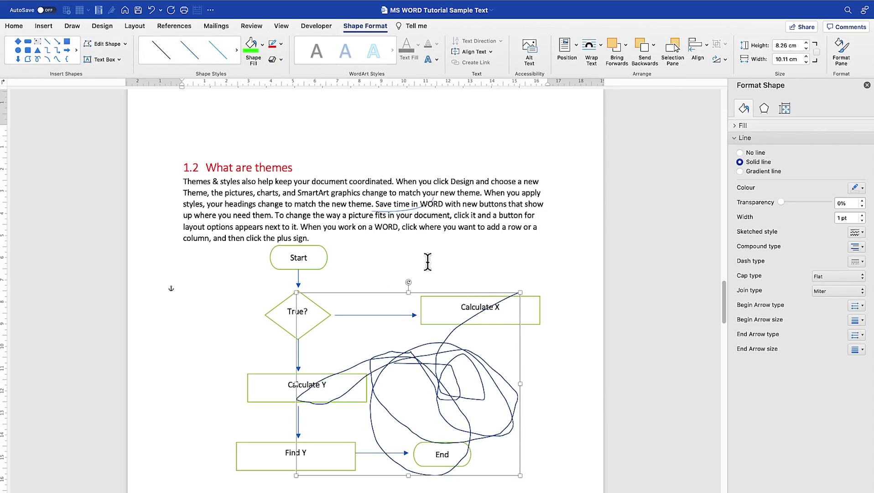
# - Save the blue ellipse below the numbered list as the PNG picture "Picture 1.png" in the Pictures folder
pyautogui.scroll(5, 407, 344)
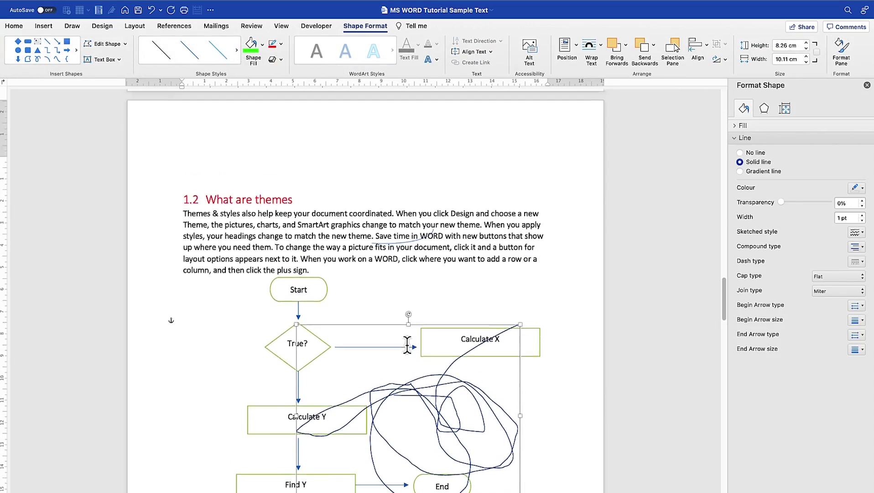
pyautogui.scroll(20, 350, 252)
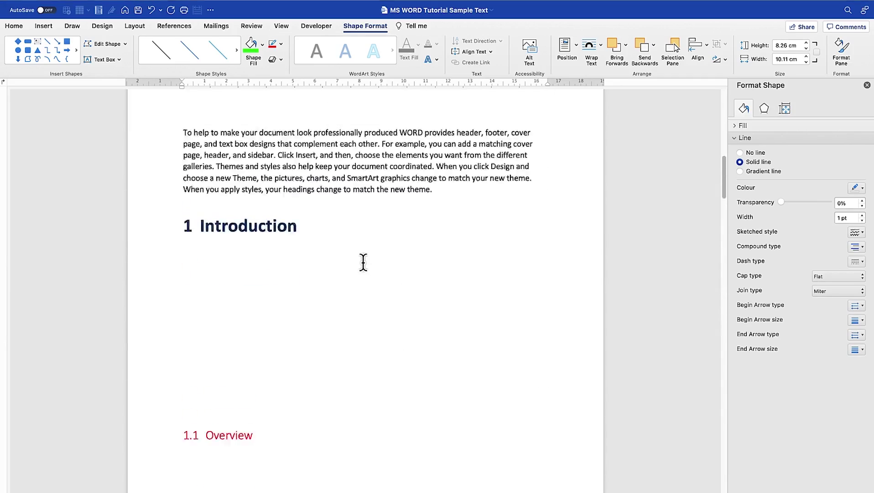
pyautogui.scroll(4, 363, 261)
pyautogui.click(400, 372)
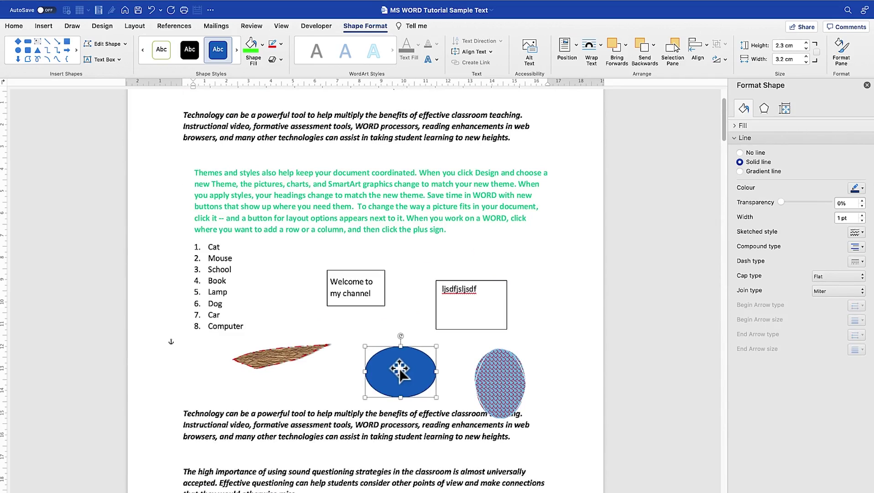
pyautogui.rightClick(400, 370)
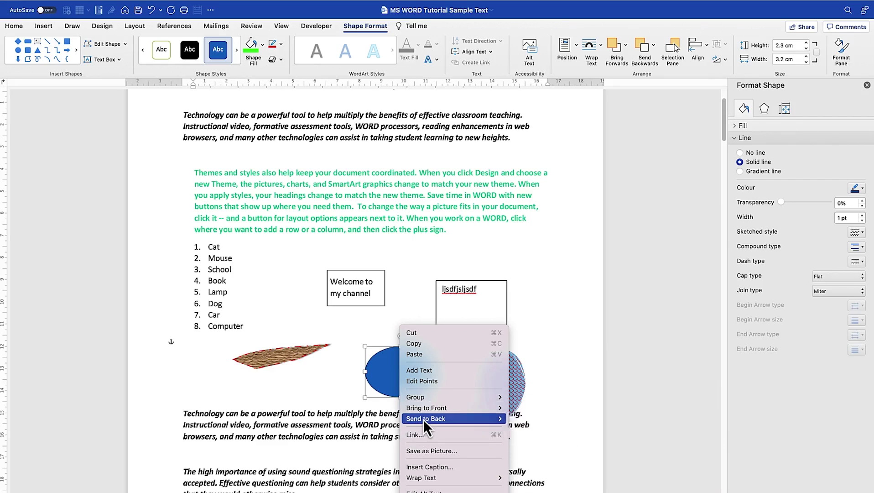
pyautogui.click(427, 450)
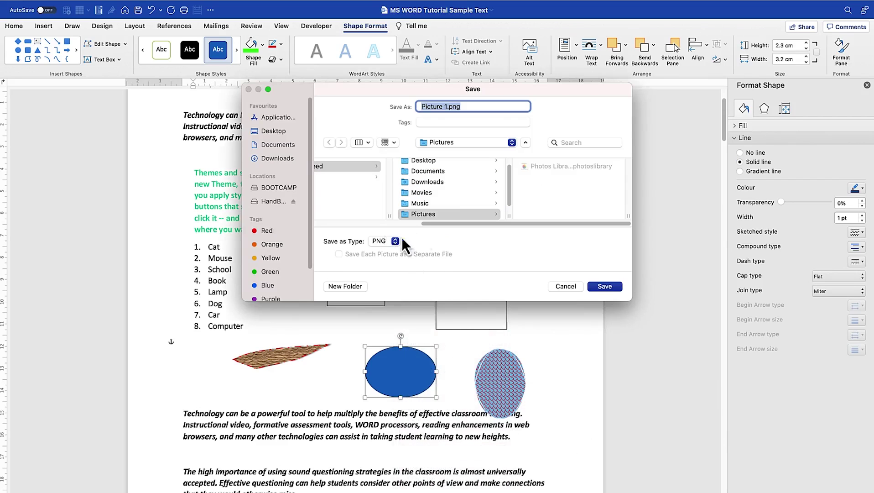
pyautogui.click(594, 281)
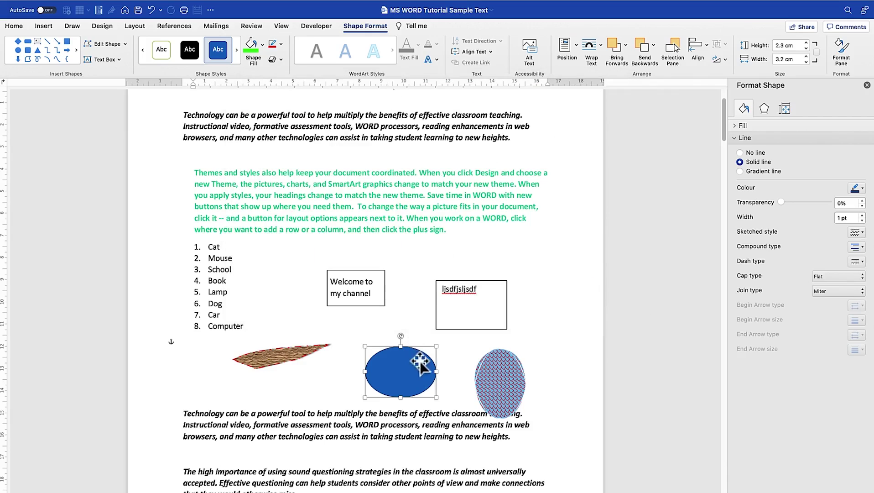
# - Switch to Finder and examine the saved ellipse picture "Picture 1.png" in the Microsoft Word folder
pyautogui.hotkey('ctrl', 'Up')
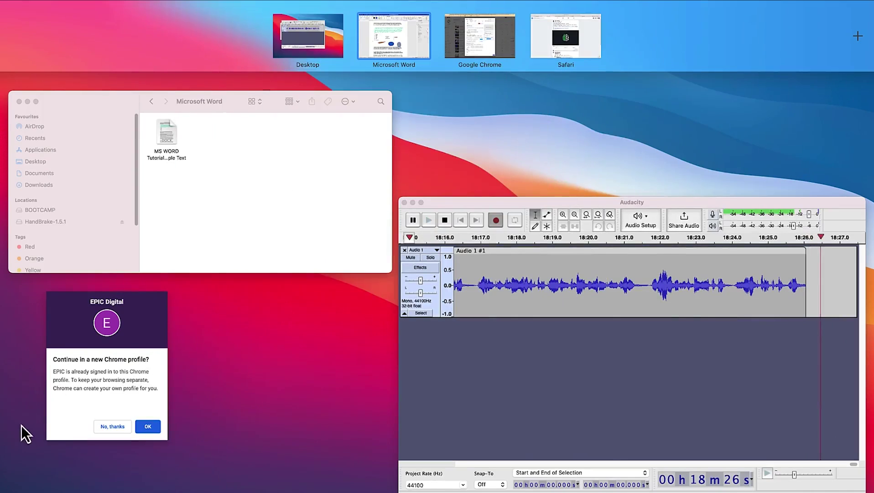
pyautogui.click(25, 433)
pyautogui.click(181, 271)
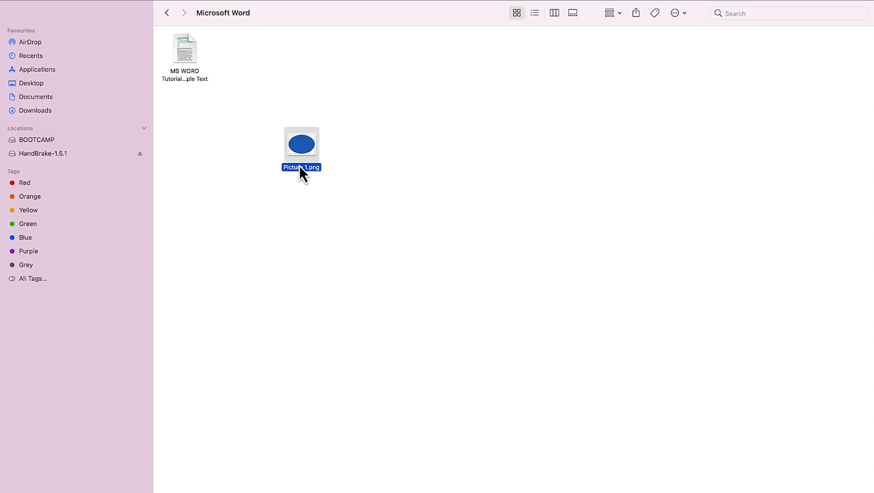
pyautogui.click(331, 195)
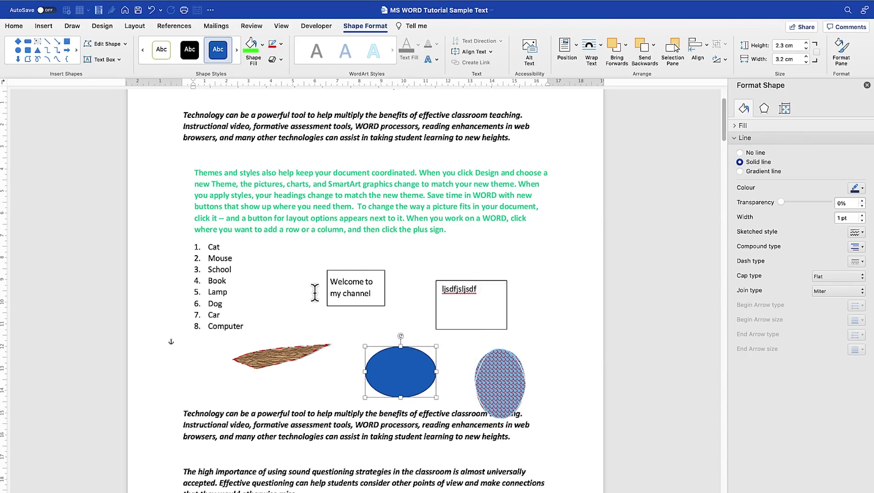
# - Return to the flowchart above the section 2 Reading heading in Word and deselect the blue ellipse
pyautogui.scroll(-15, 315, 292)
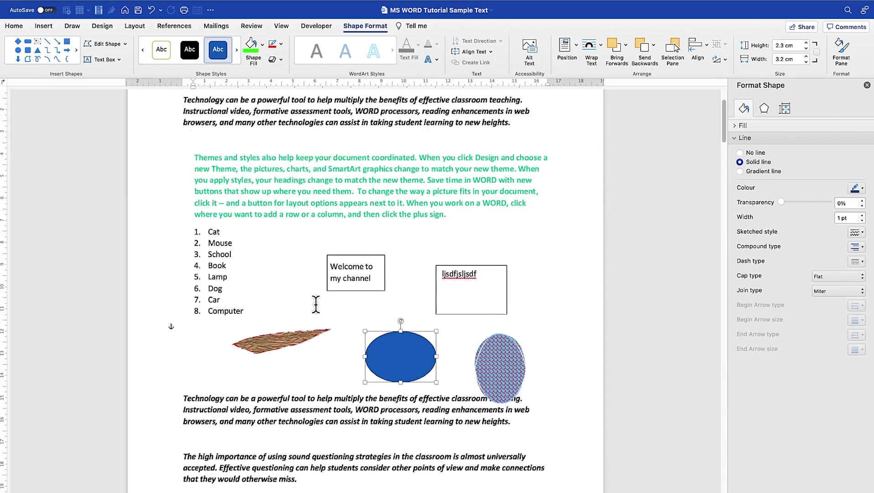
pyautogui.scroll(-5, 321, 313)
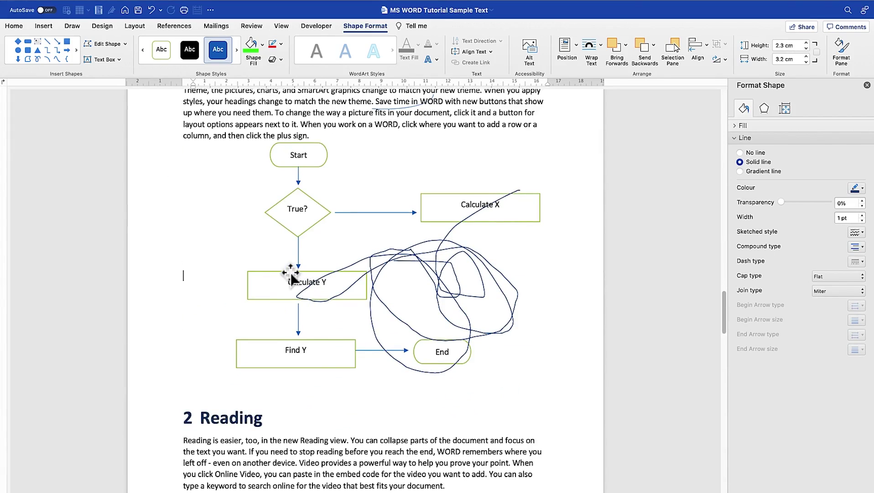
pyautogui.click(312, 239)
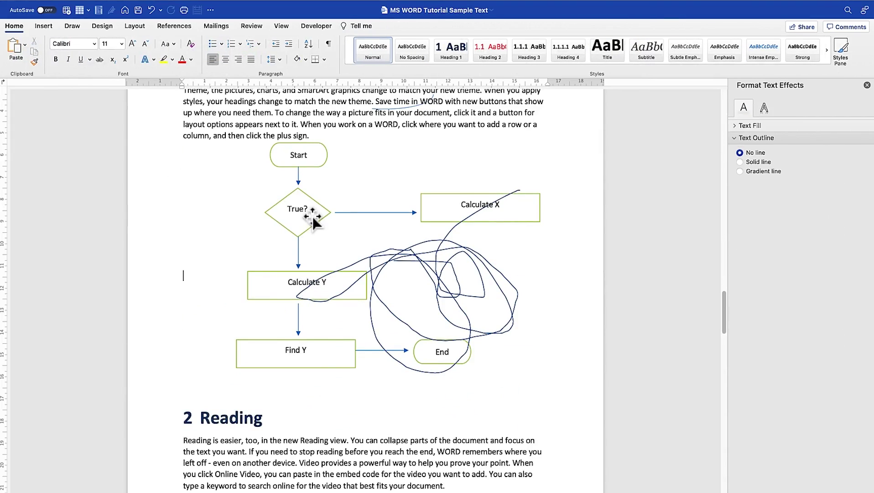